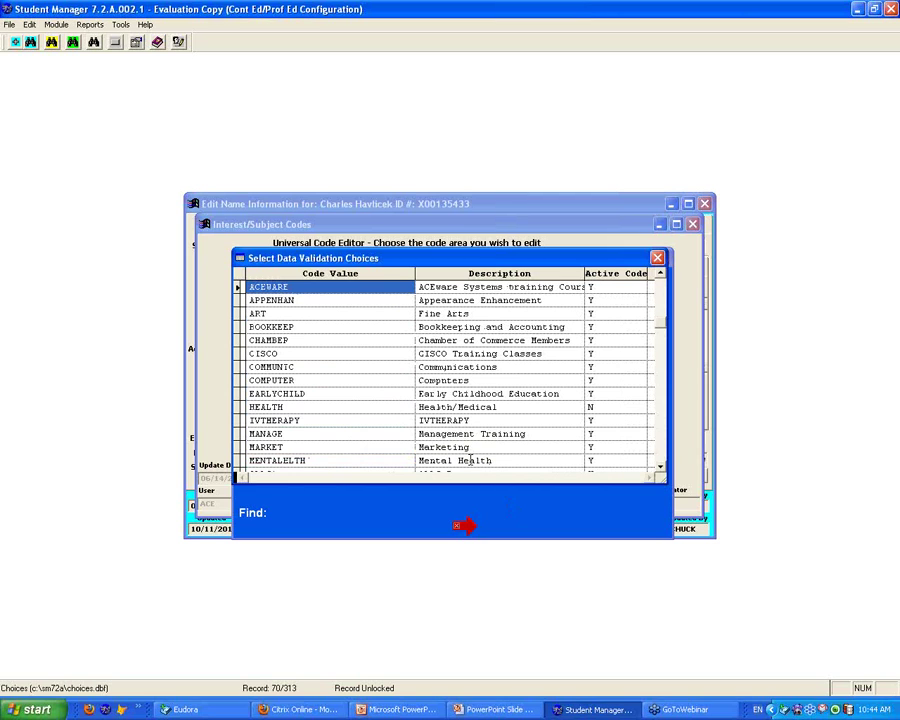
Open the ART (Fine Arts) interest code and examine the choices for its Scope By setting.
click(298, 313)
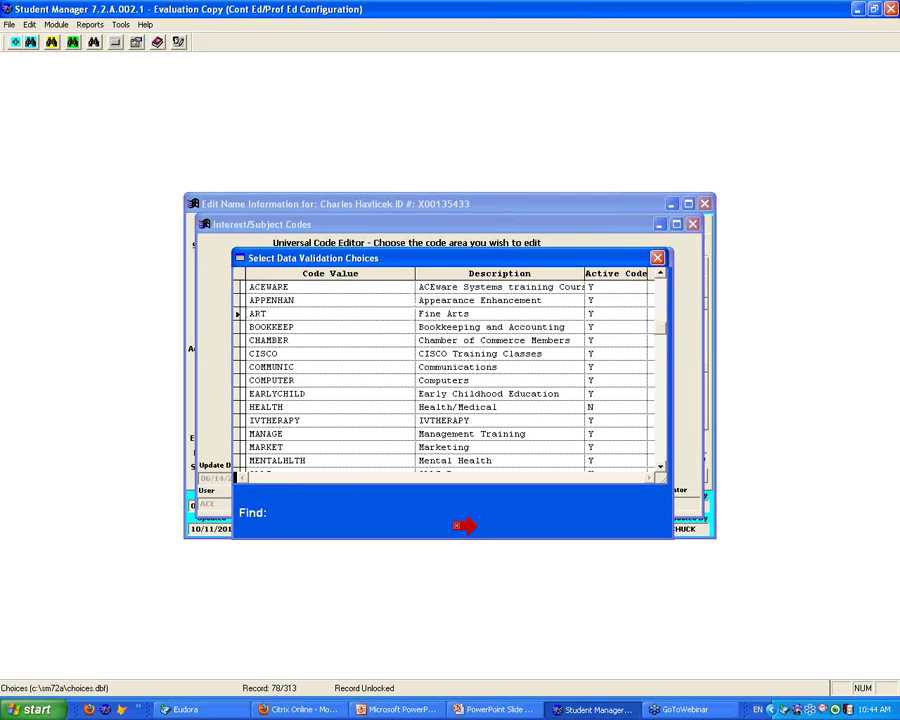
key(Return)
click(634, 435)
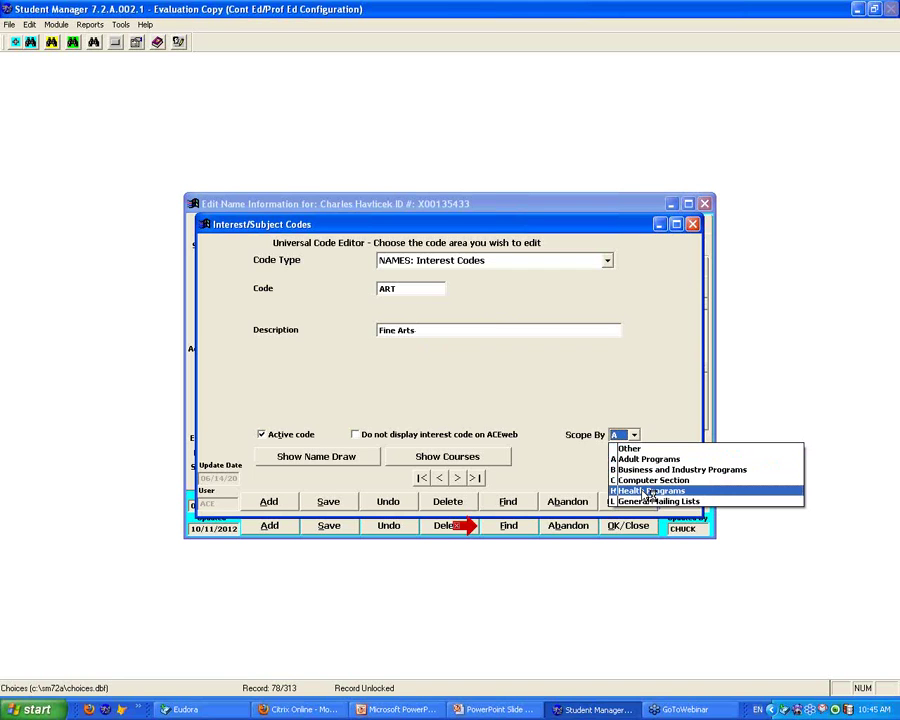
click(488, 473)
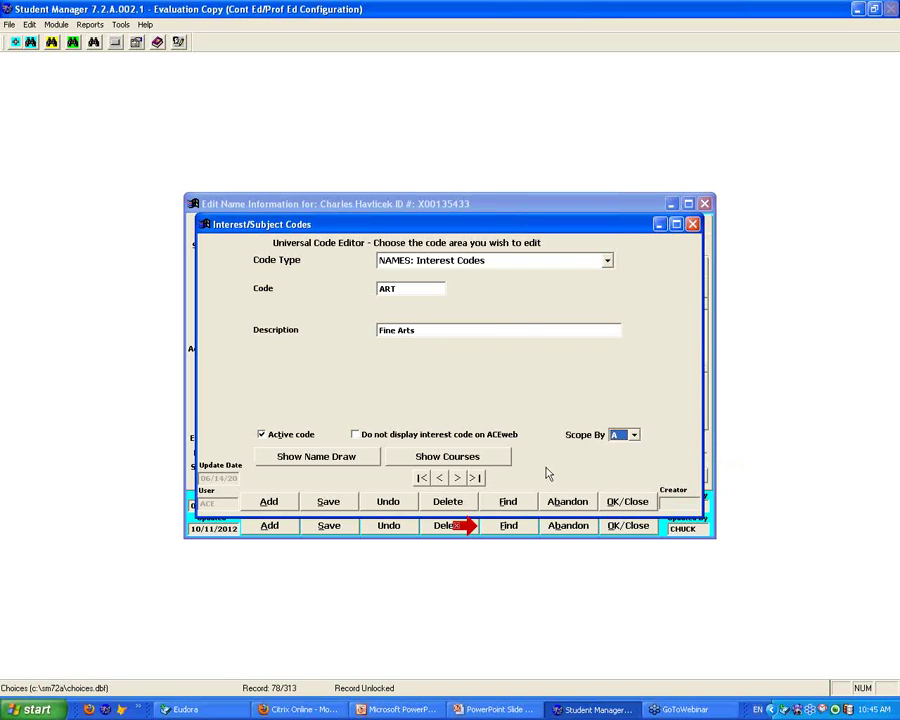
click(628, 502)
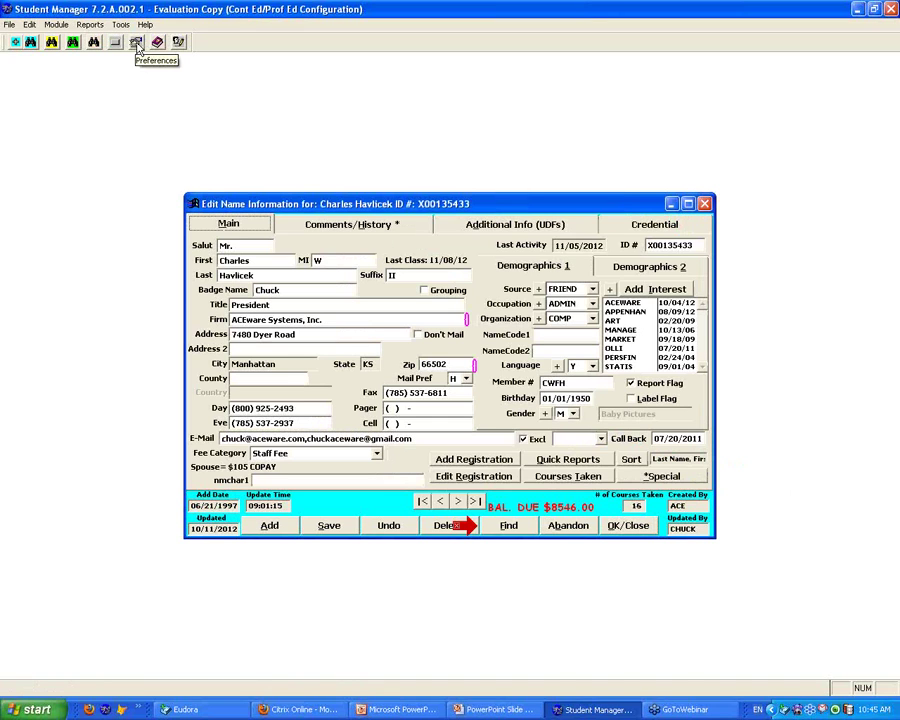
Set the default interest code identifier in the Names preferences to B, Business and Industry Programs.
click(136, 43)
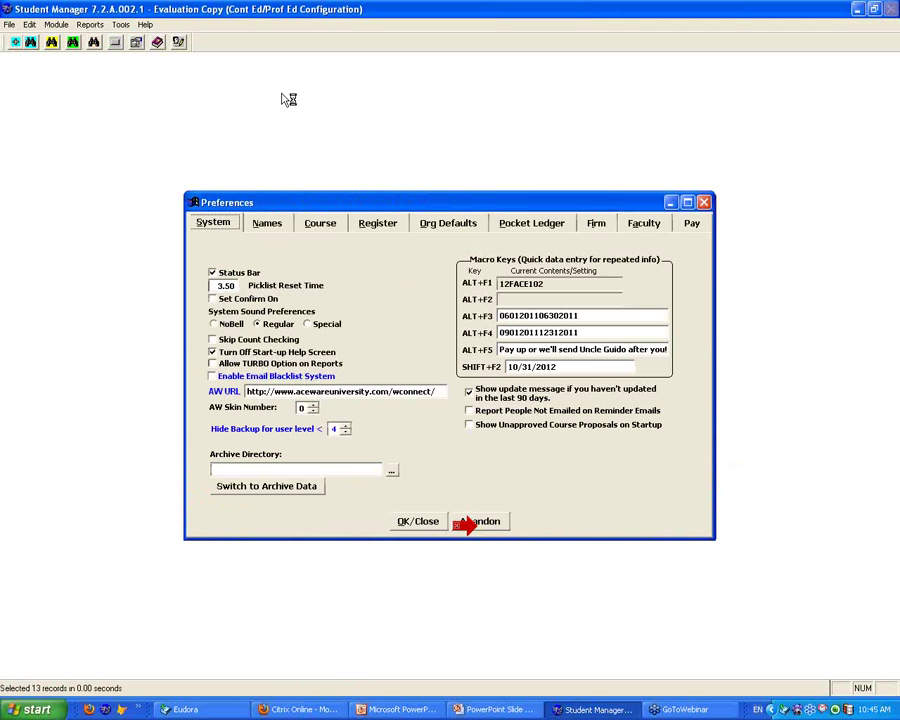
click(270, 224)
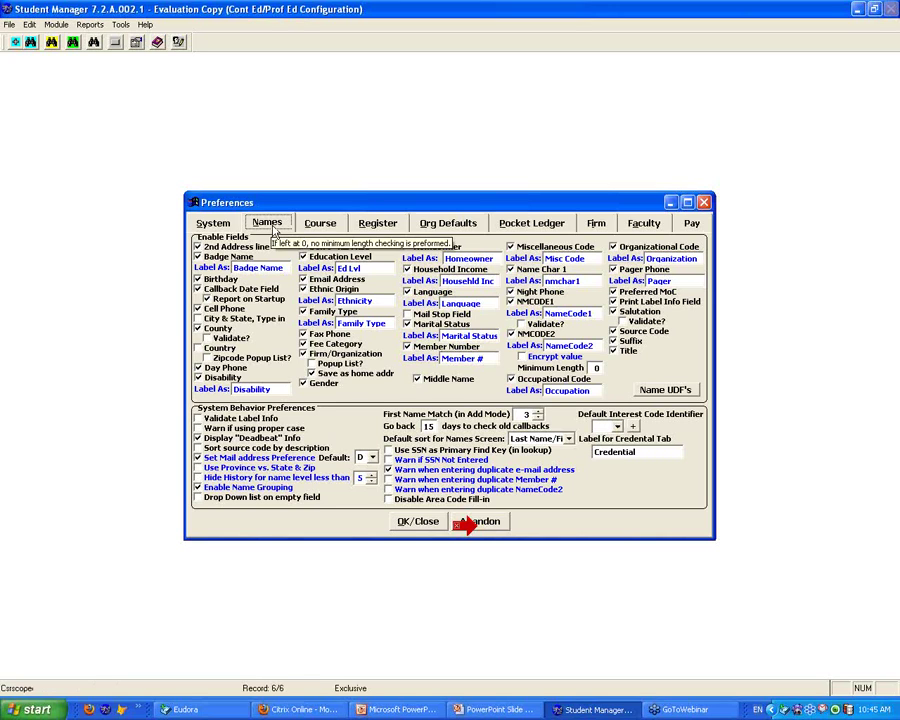
click(620, 427)
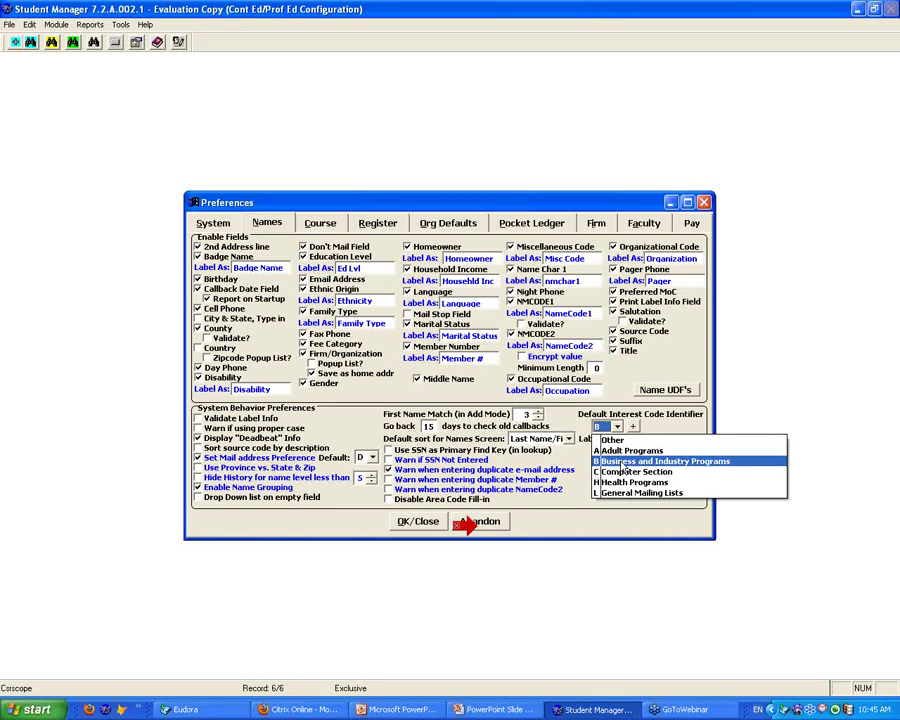
click(628, 462)
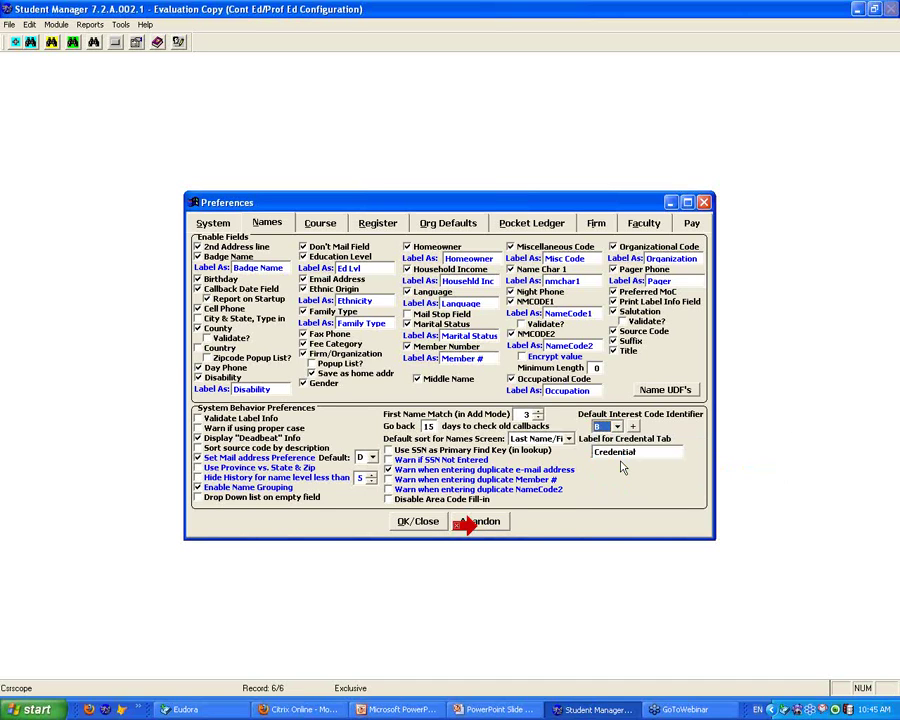
click(420, 524)
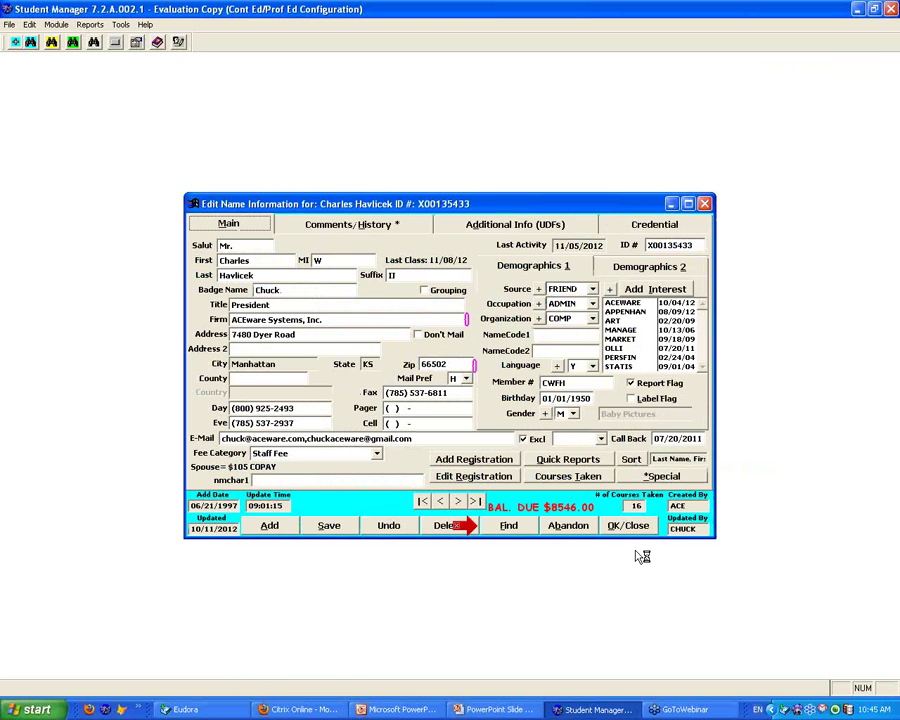
Close and reopen the same person's name record by searching for H, and bring up its interest code selection.
click(625, 532)
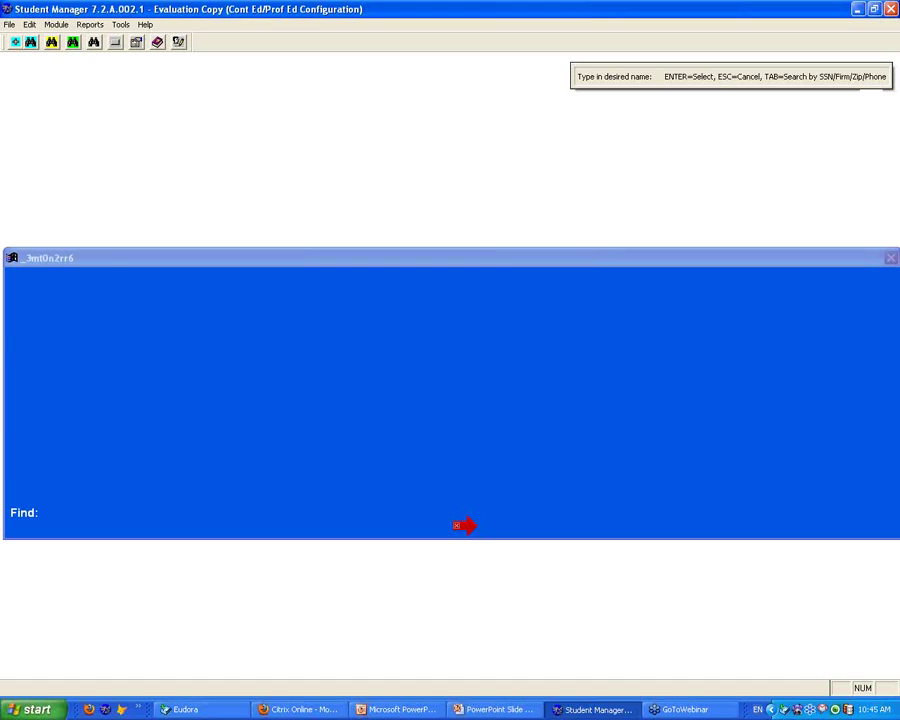
text(H)
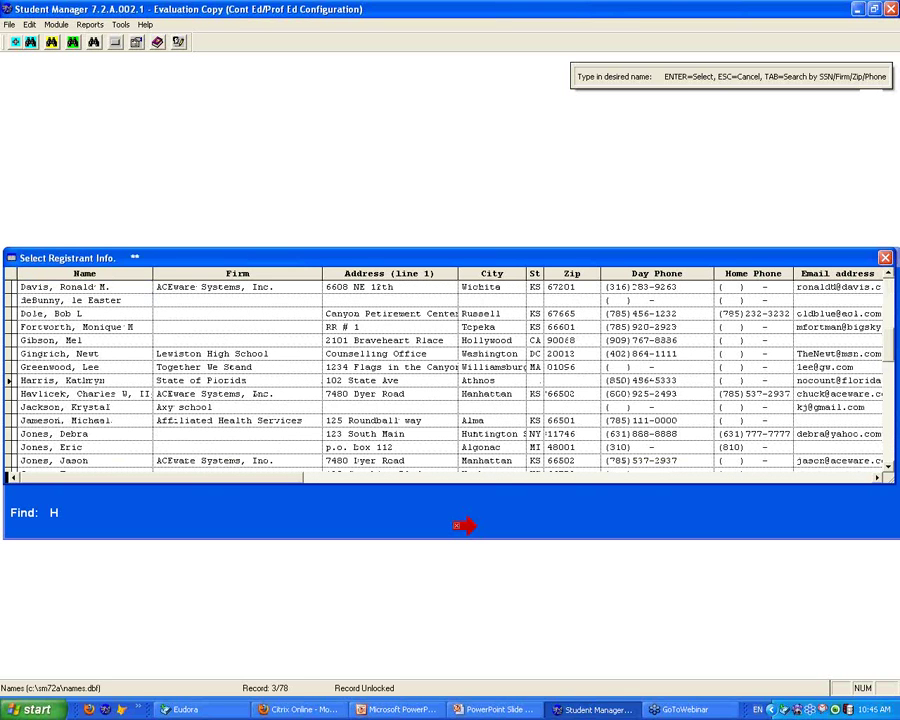
key(Return)
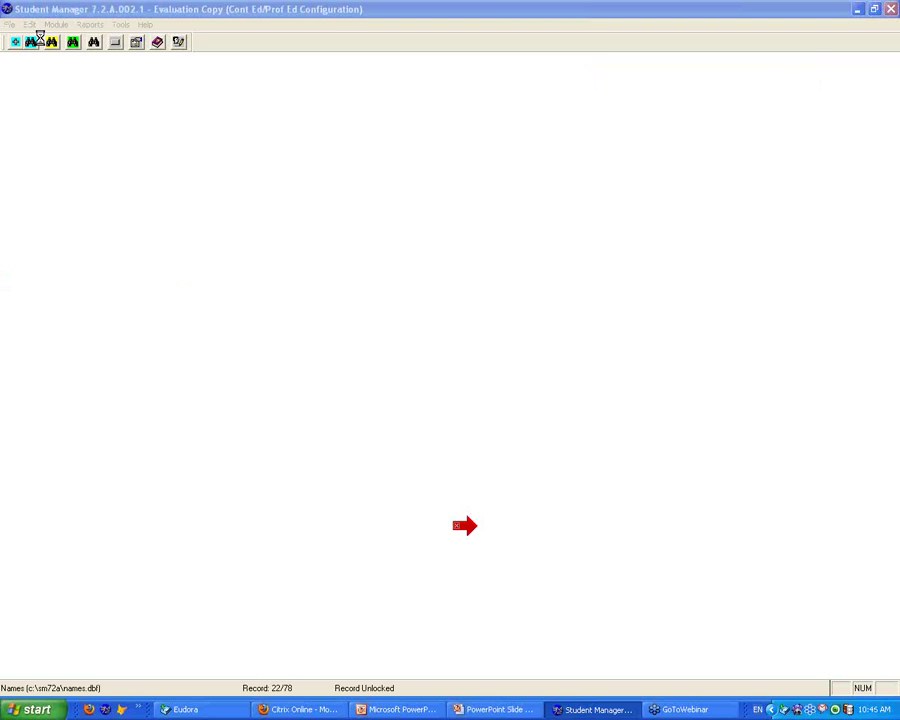
click(655, 290)
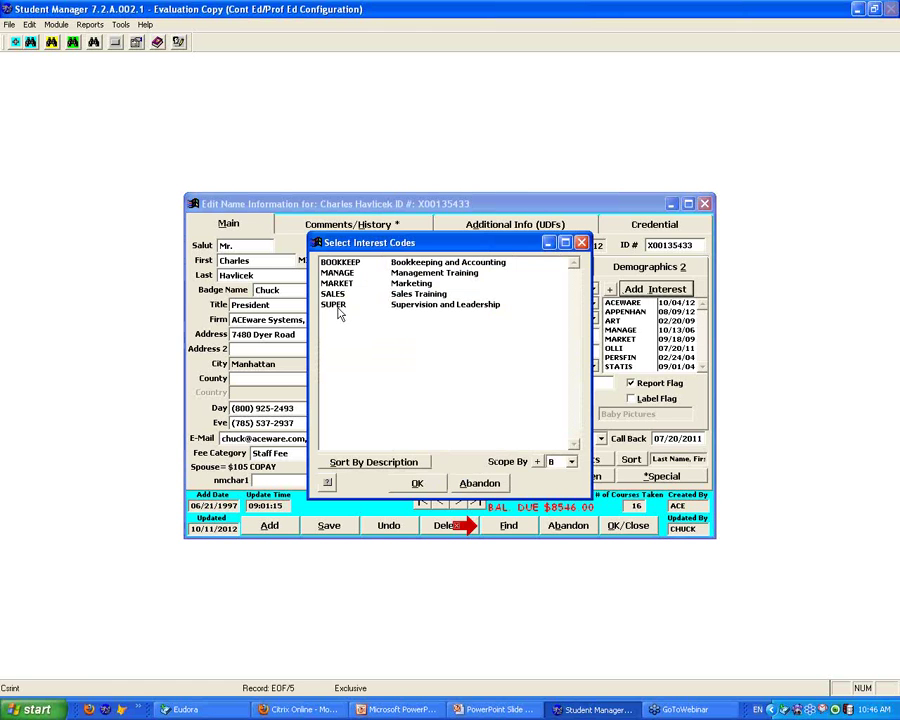
Review the interest codes scoped by Business and Industry, Health, General Mailing Lists and Adult Programs without adding any.
click(572, 462)
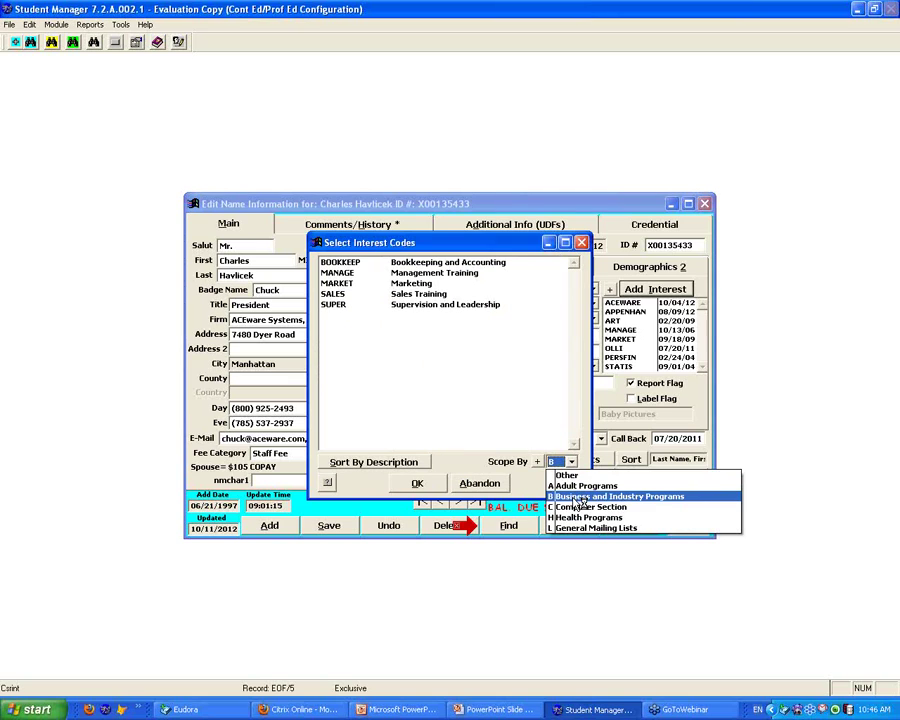
click(580, 497)
click(572, 462)
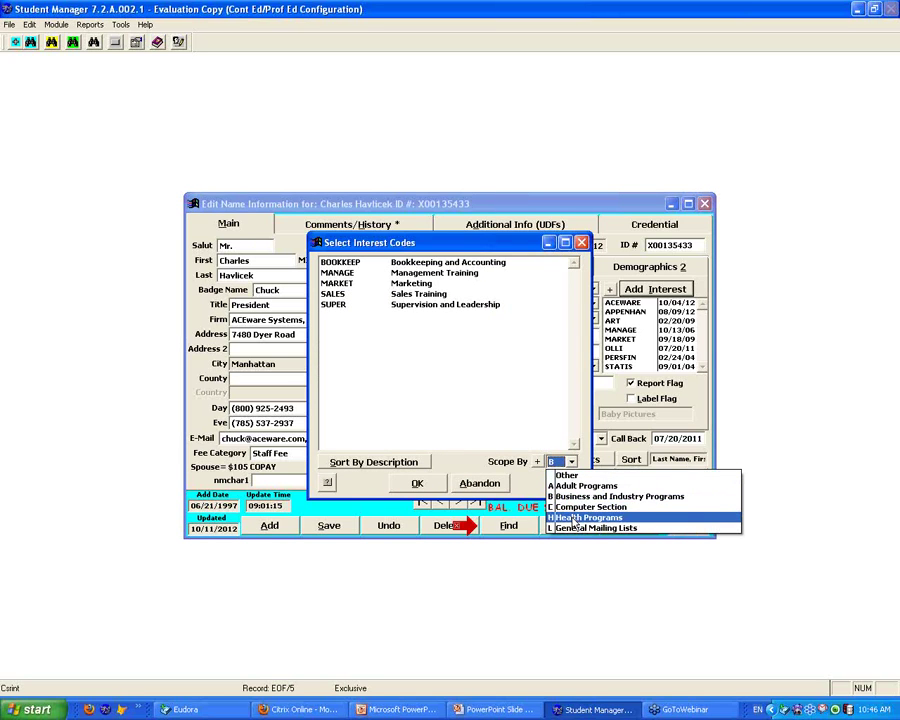
click(573, 518)
click(572, 462)
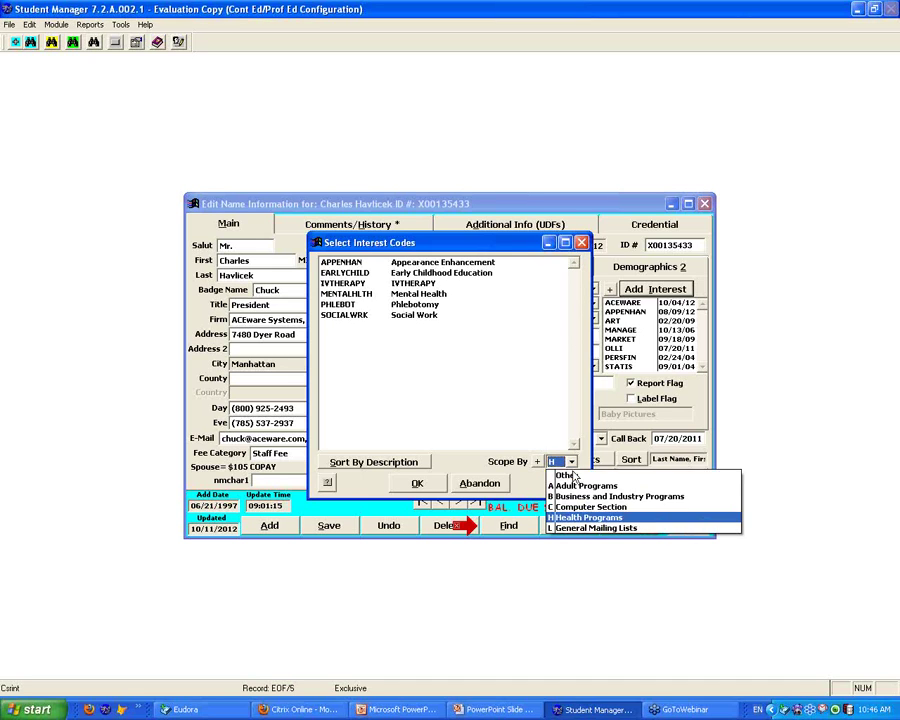
click(569, 528)
click(572, 462)
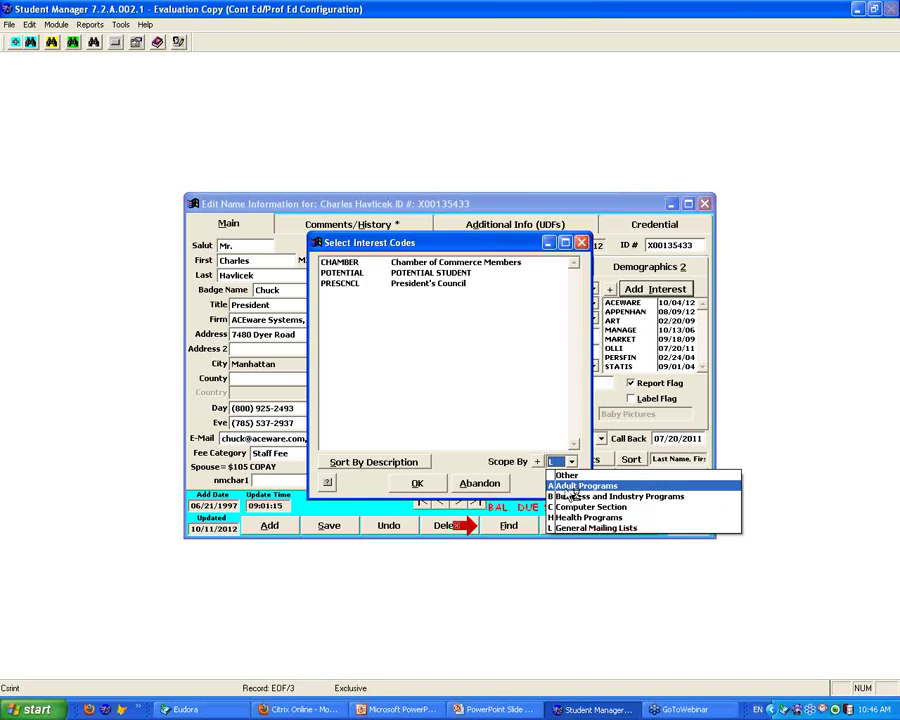
click(567, 487)
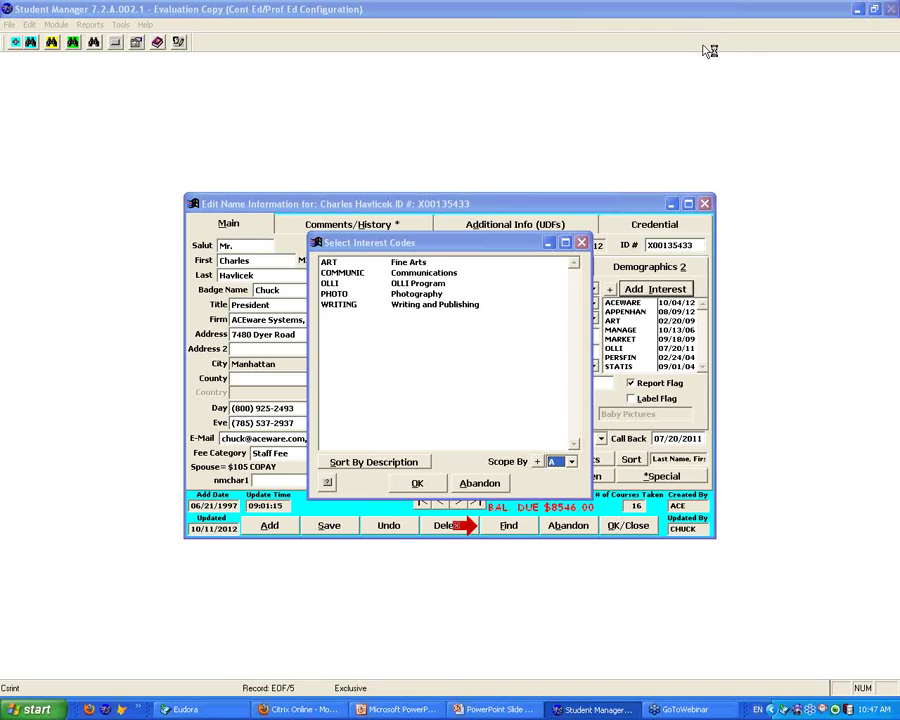
click(491, 487)
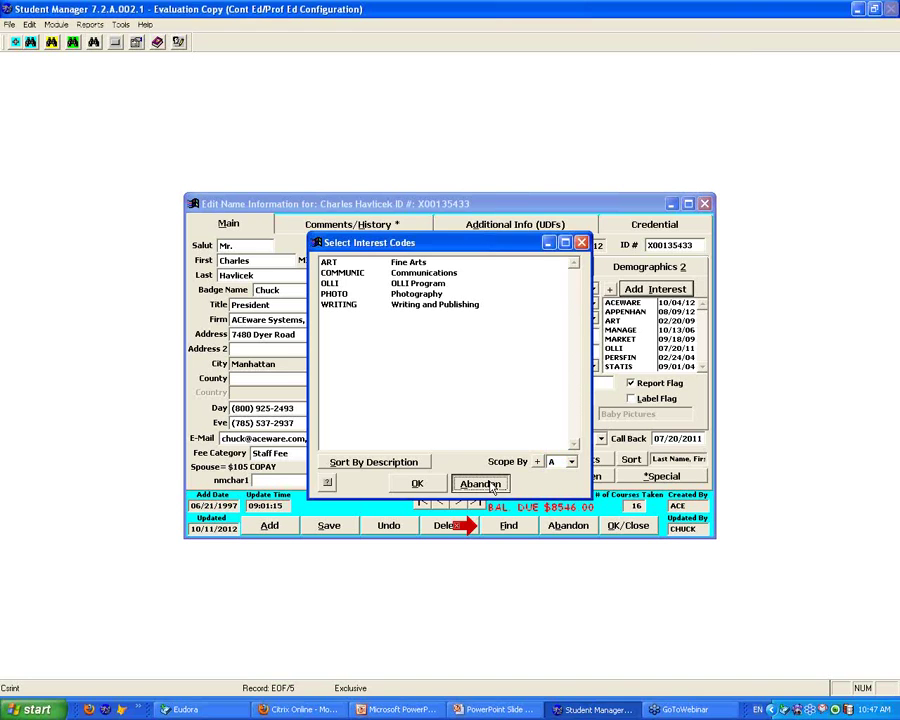
Switch to the PowerPoint slide show and review the NAMES II and Membership Codes slides.
click(476, 712)
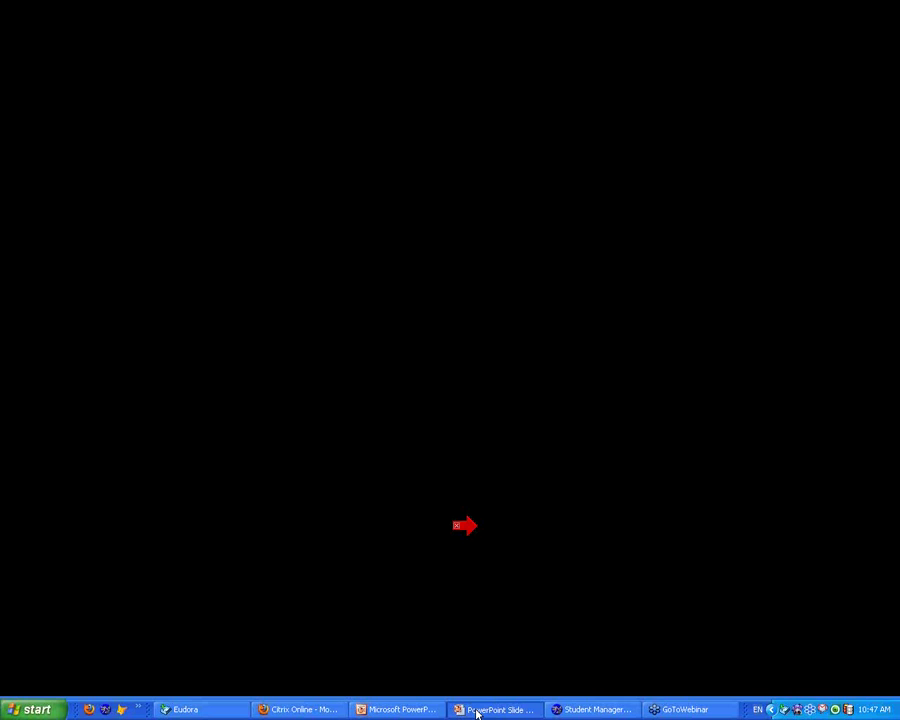
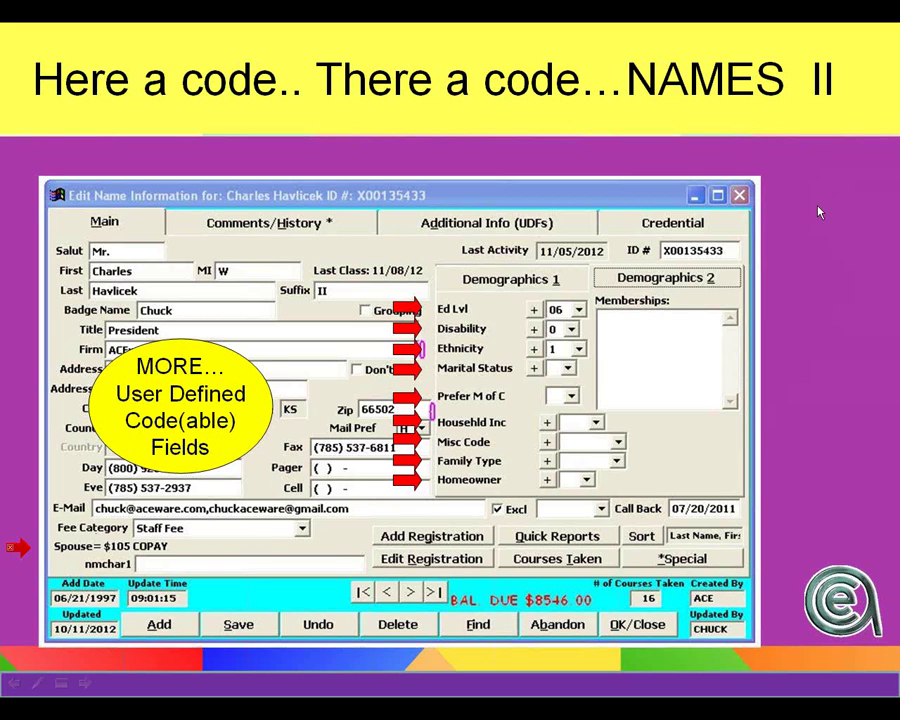
mouse_move(499, 302)
mouse_down()
mouse_move(467, 293)
mouse_move(470, 304)
mouse_move(514, 322)
mouse_move(446, 327)
mouse_move(505, 340)
mouse_move(440, 350)
mouse_up()
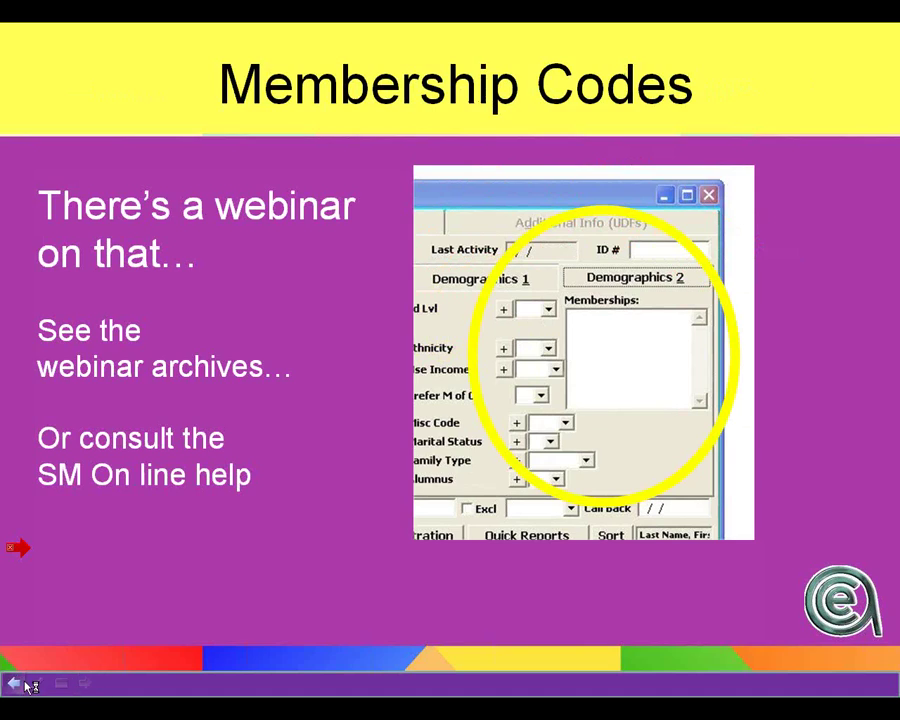
click(14, 683)
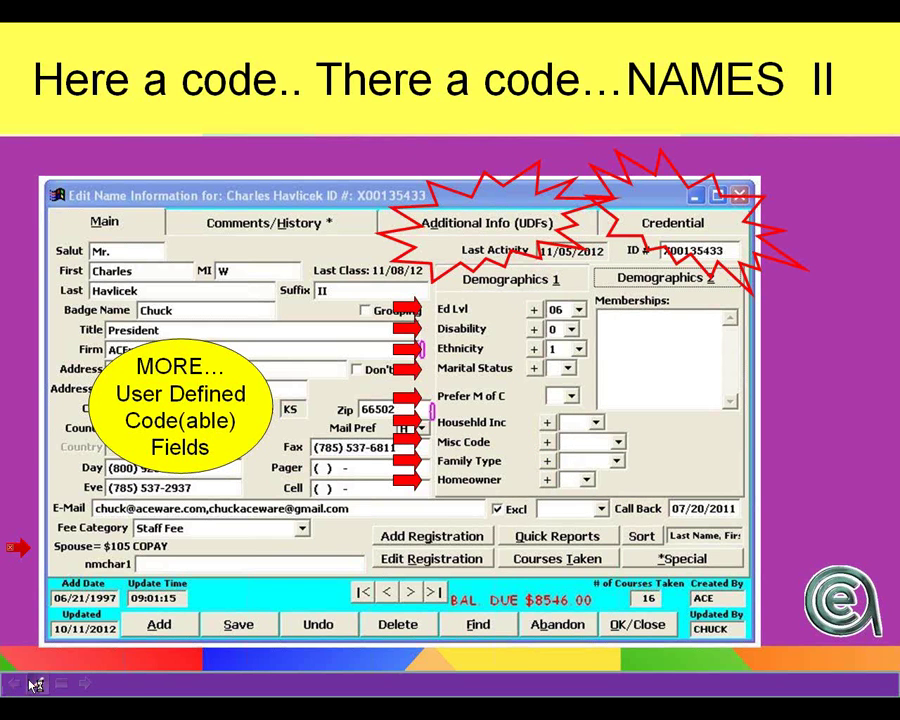
click(88, 683)
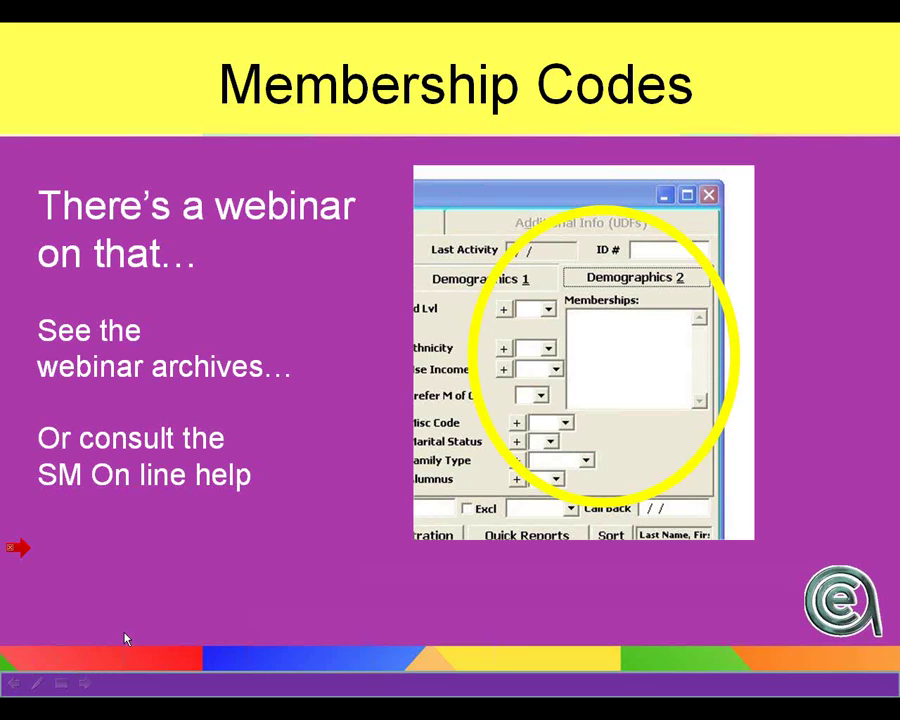
Switch to Firefox and open the Codes section under Student Manager Topics in the Student Manager/ACEweb Reference Guide.
key(alt+Tab)
key(alt+Tab)
key(alt+Tab)
key(alt+Tab)
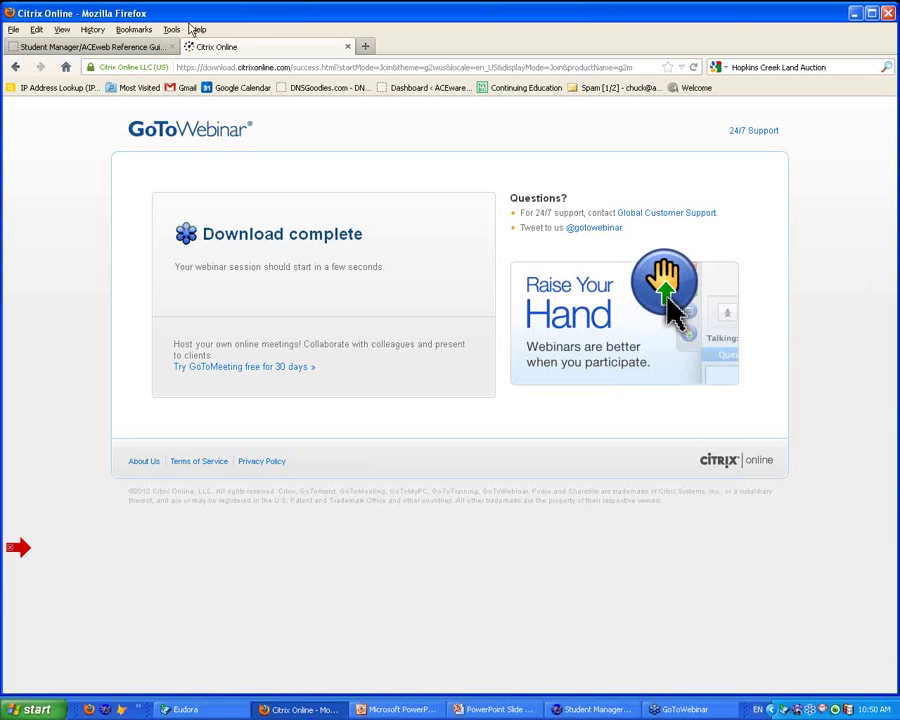
click(129, 49)
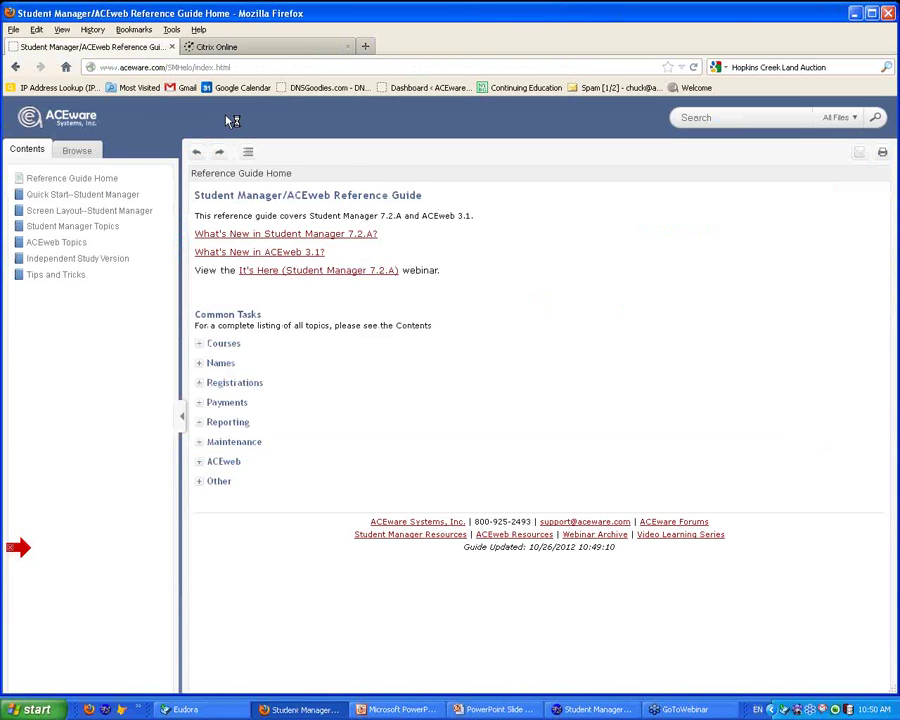
click(72, 226)
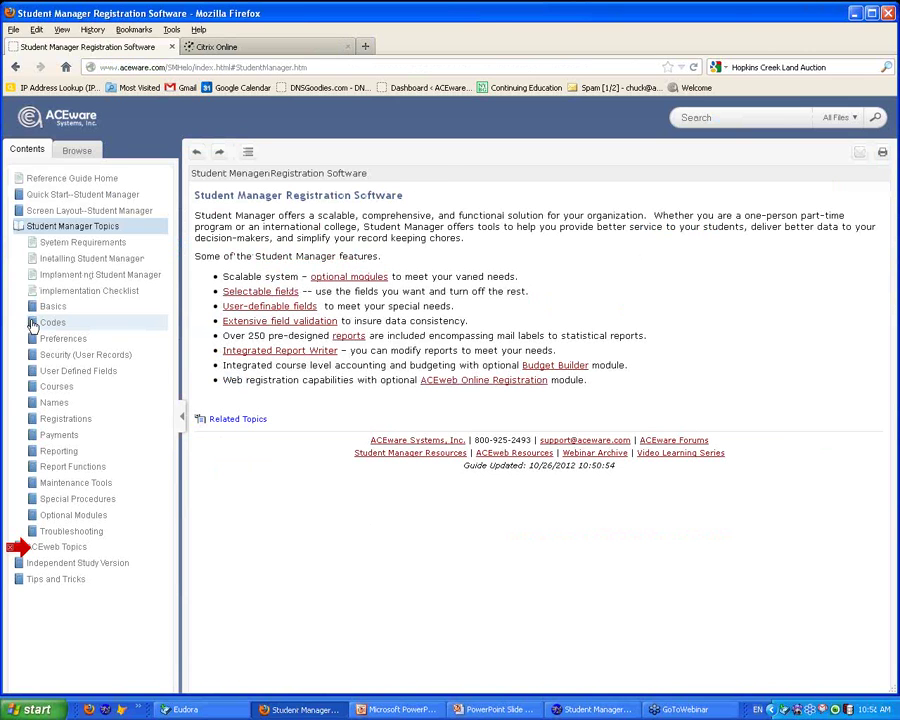
click(33, 324)
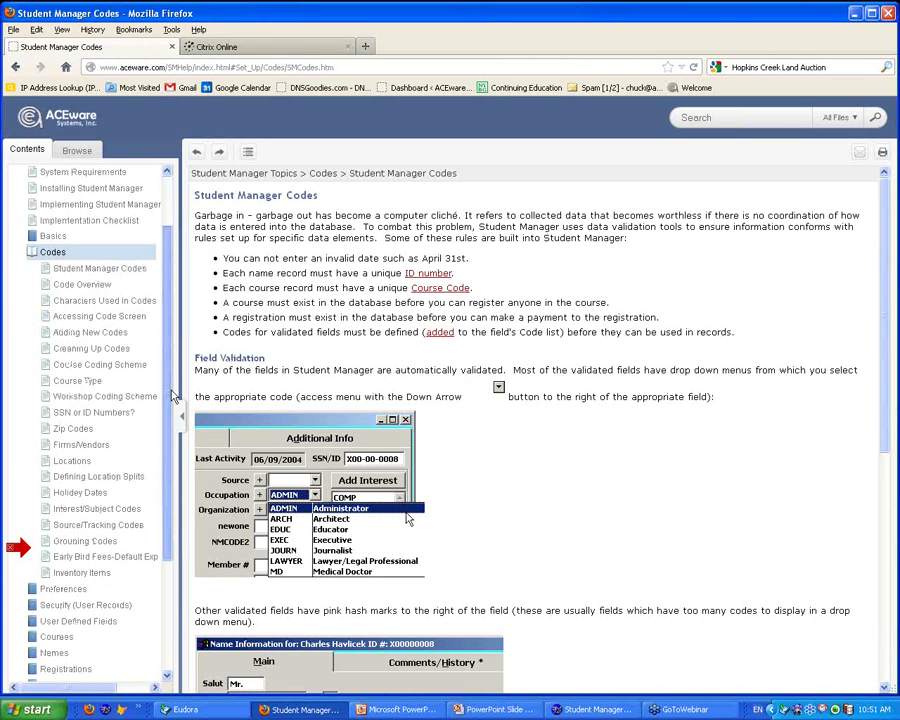
Return to the PowerPoint slide show and advance from the COURSE codes slide to the REGISTER codes slide.
click(495, 709)
click(493, 715)
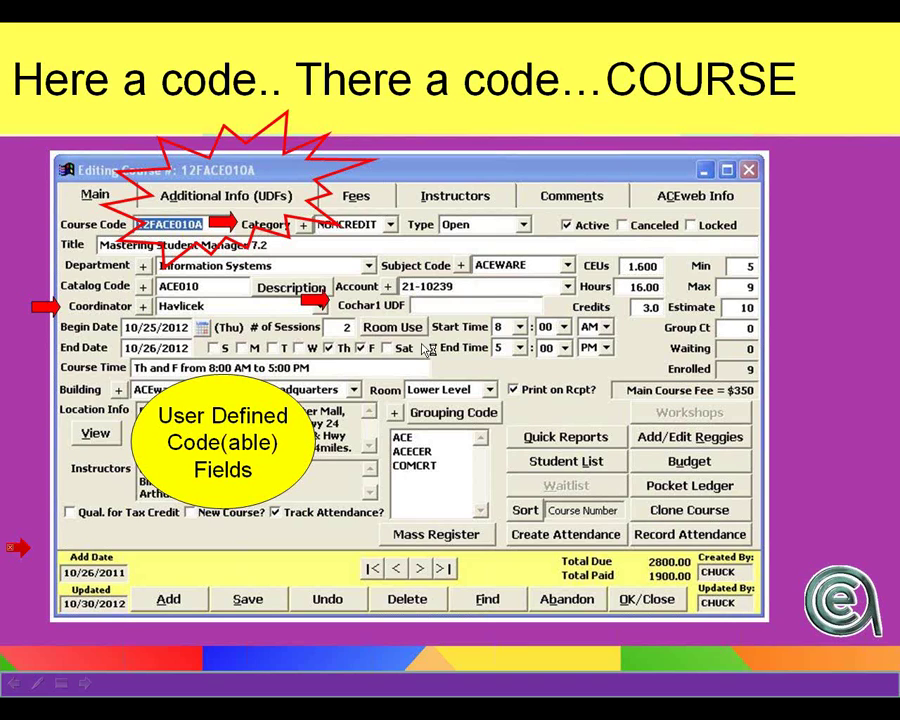
click(83, 682)
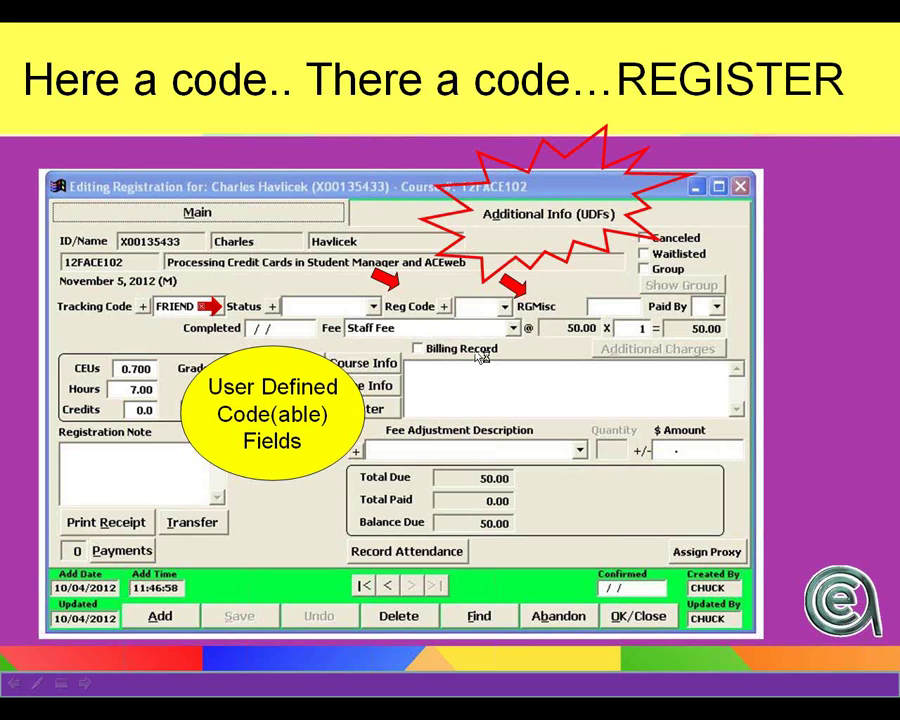
Switch to Student Manager and review the name record's user-defined fields and credential entries, ending on its main information.
key(alt+Tab)
key(alt+Tab)
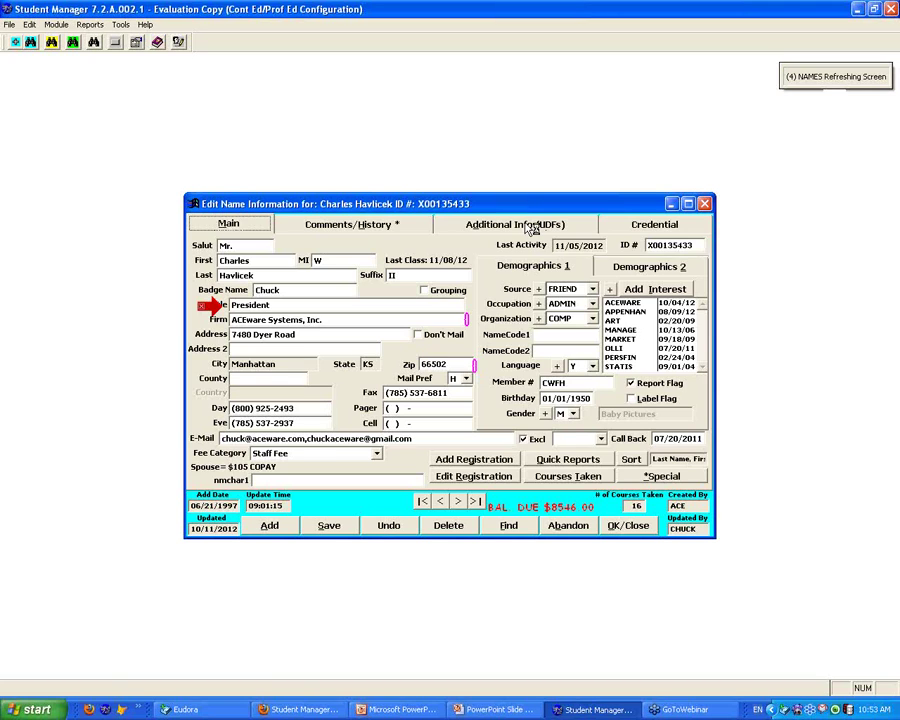
click(531, 227)
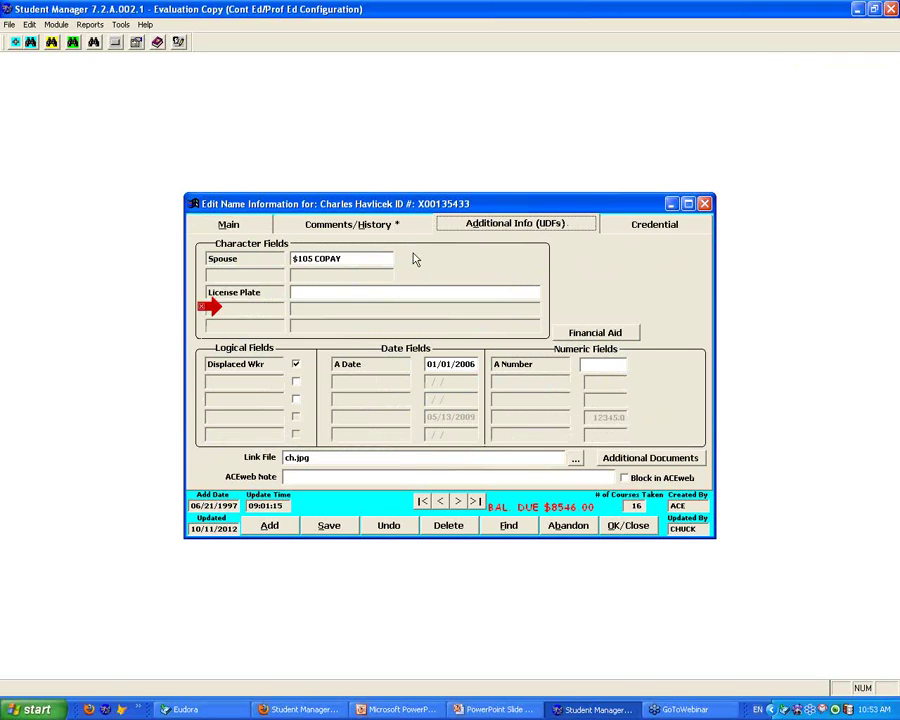
key(alt+m)
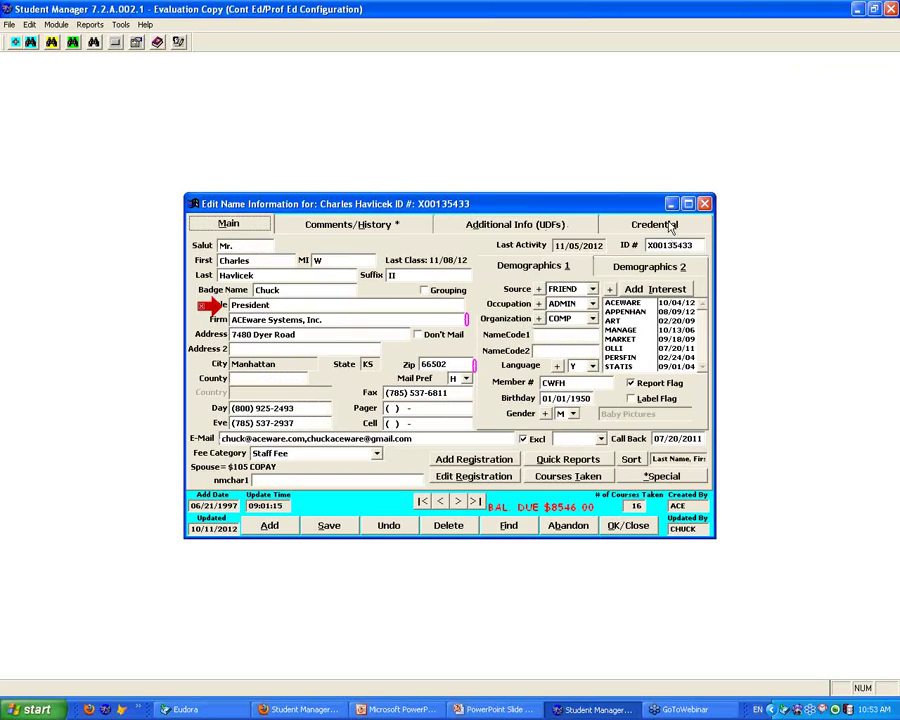
click(672, 228)
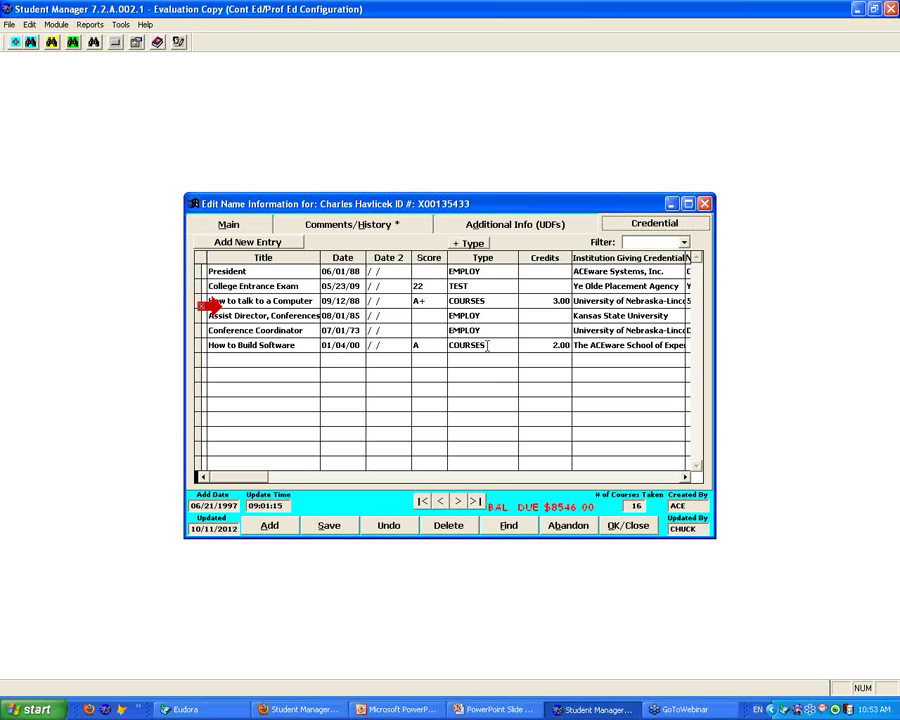
click(255, 228)
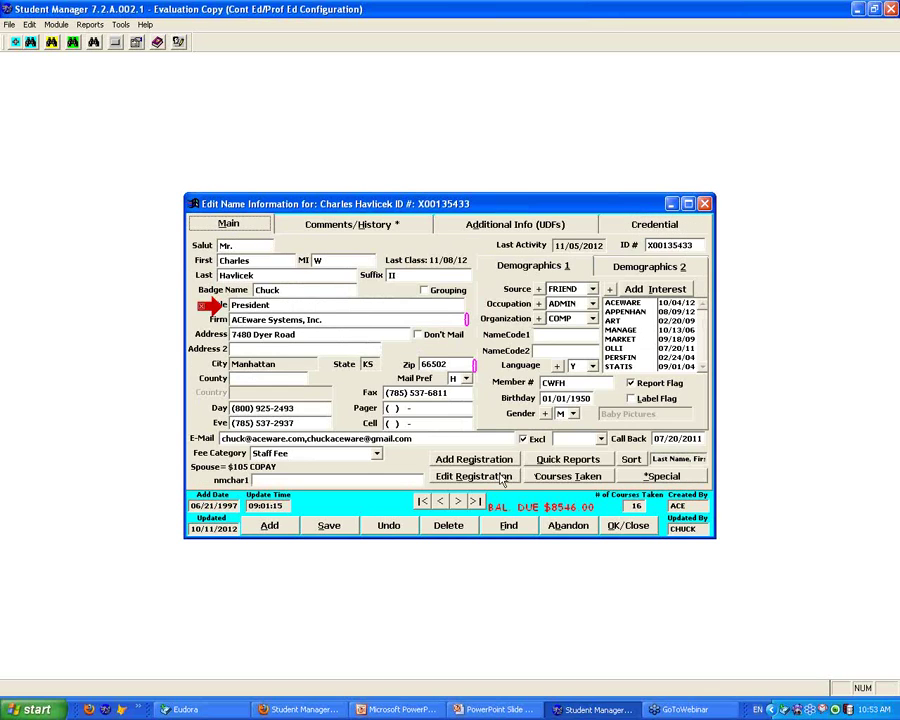
Open the name record's registration for course 12FACE102 and review its user-defined fields, ending on its main information.
click(497, 476)
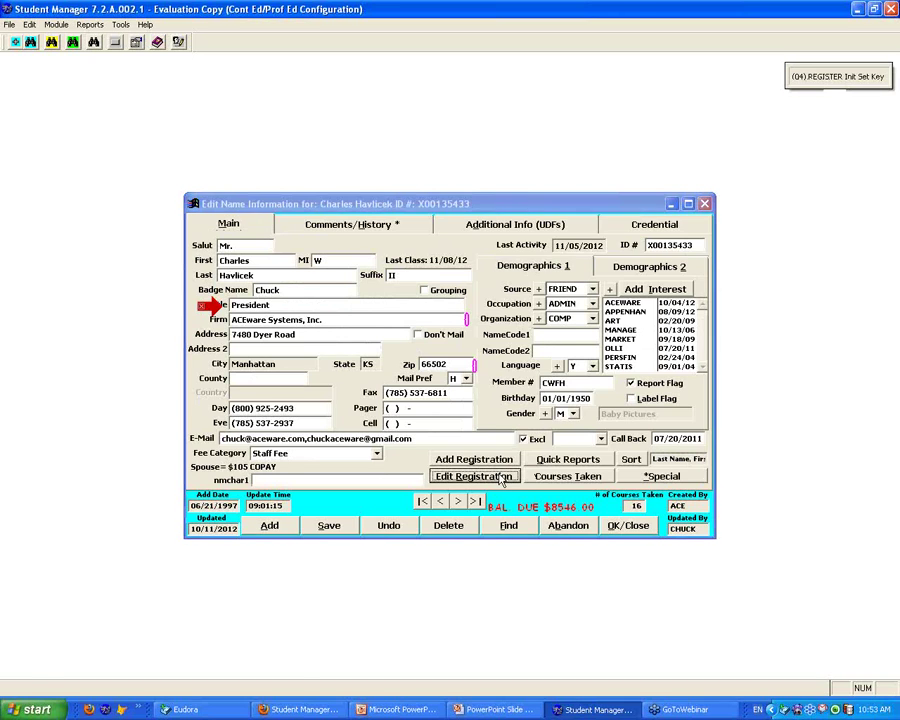
click(558, 224)
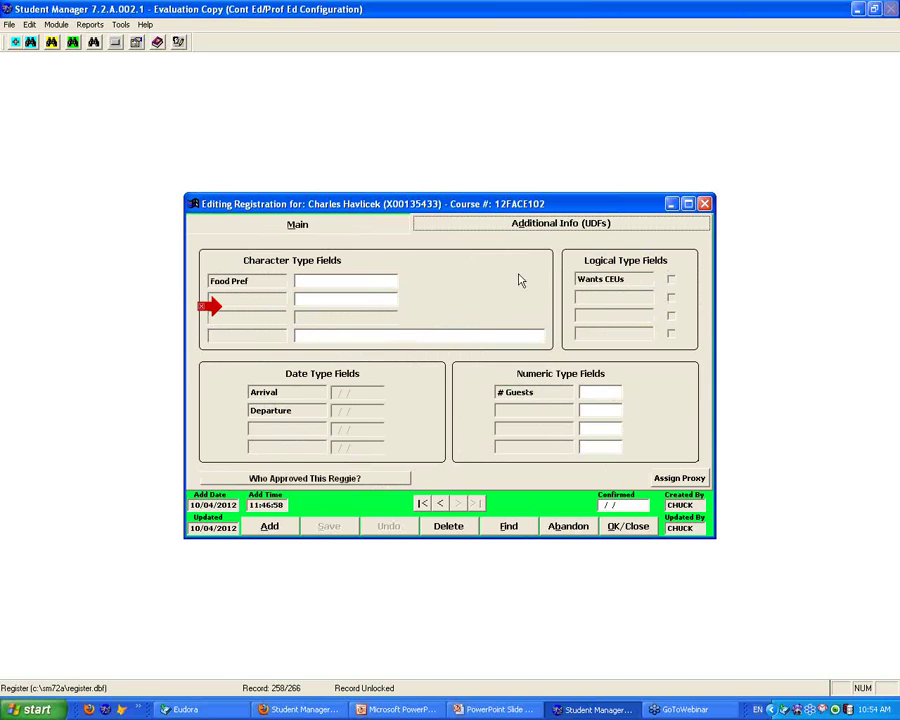
click(363, 229)
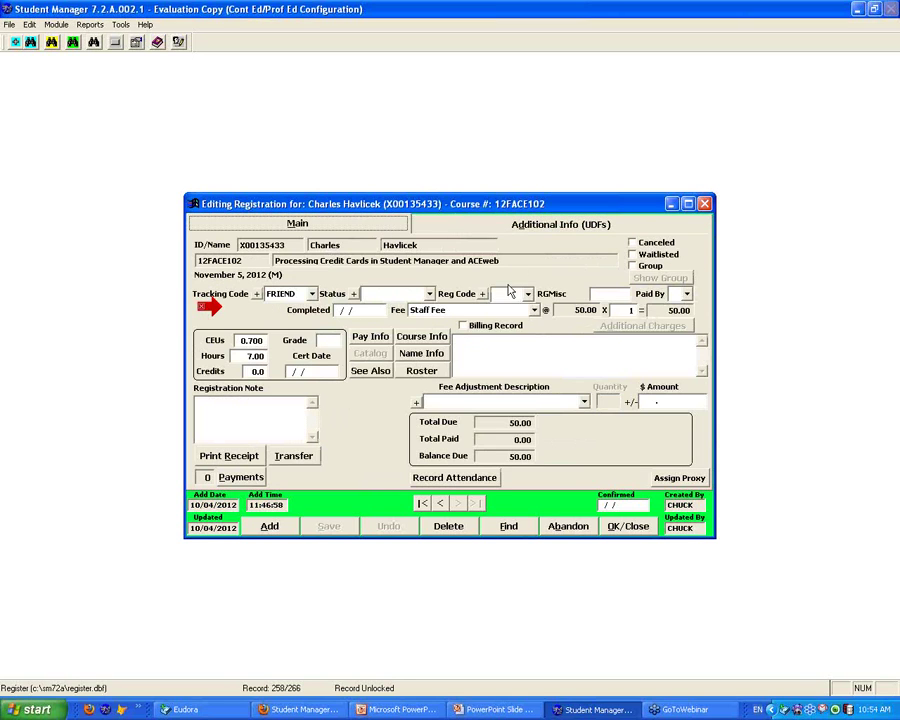
Review the user-defined fields of the registration's course record, close the course record and switch back to the PowerPoint slide show.
click(421, 336)
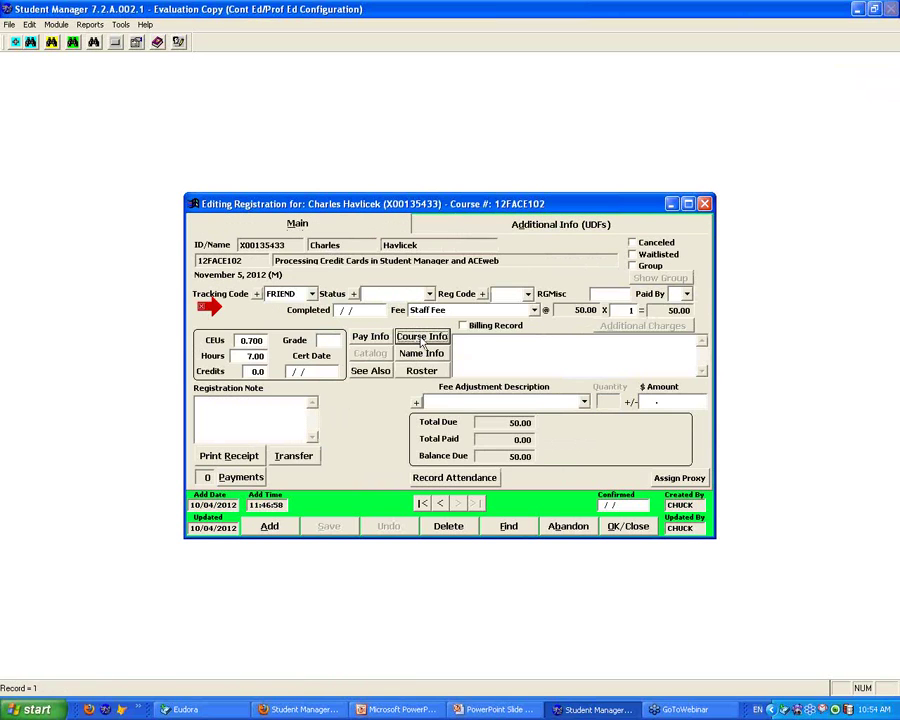
click(352, 224)
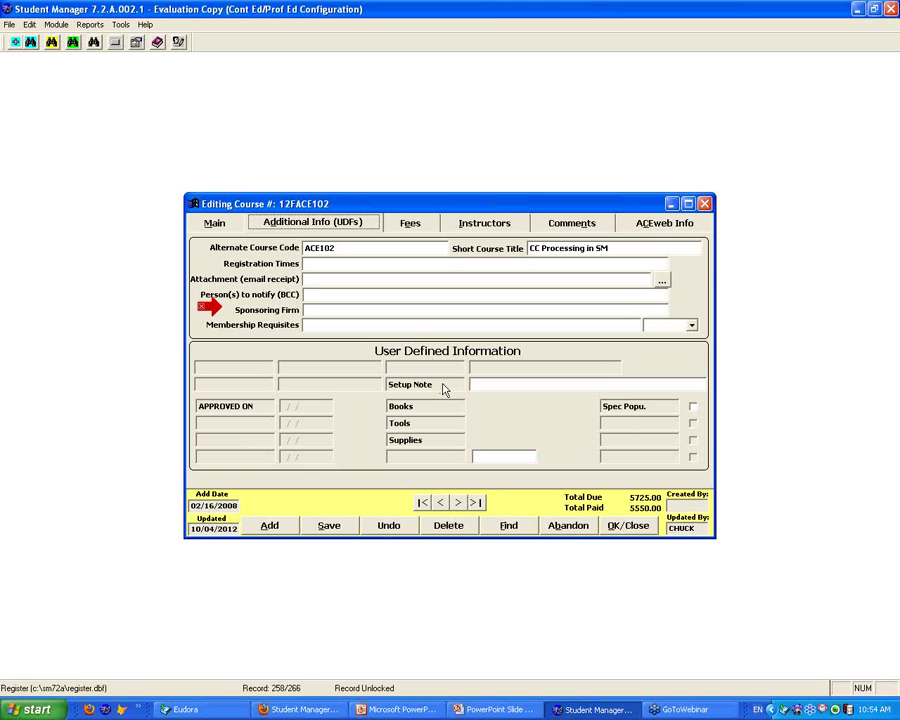
click(618, 522)
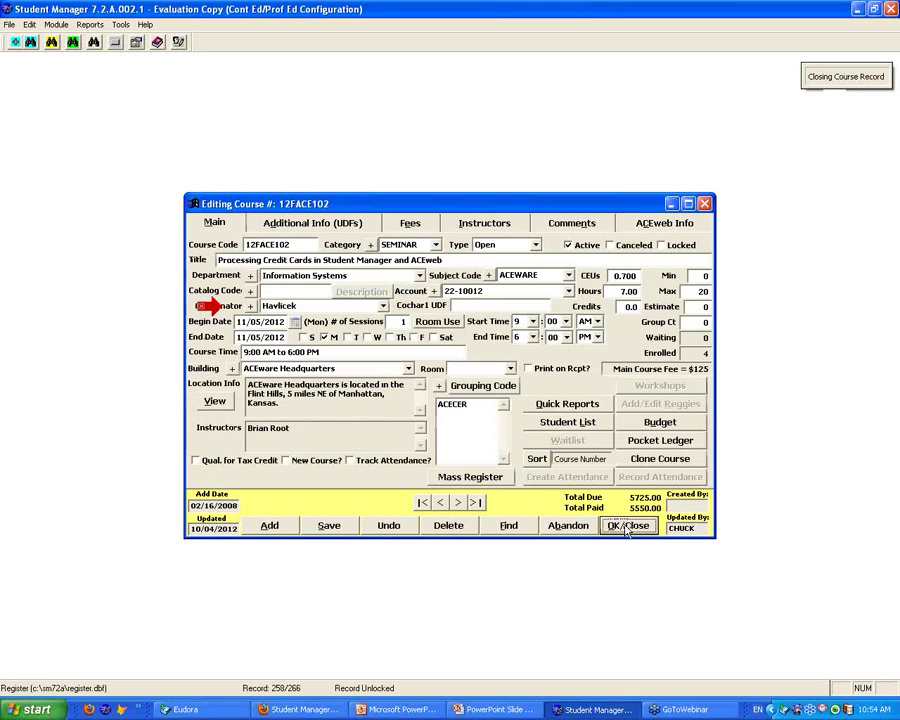
click(487, 710)
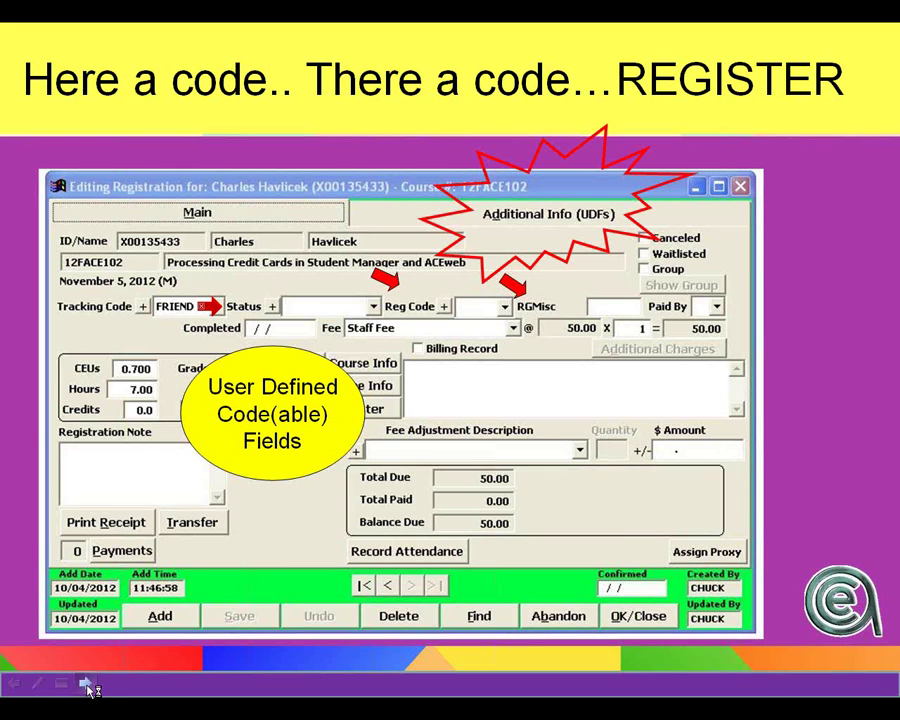
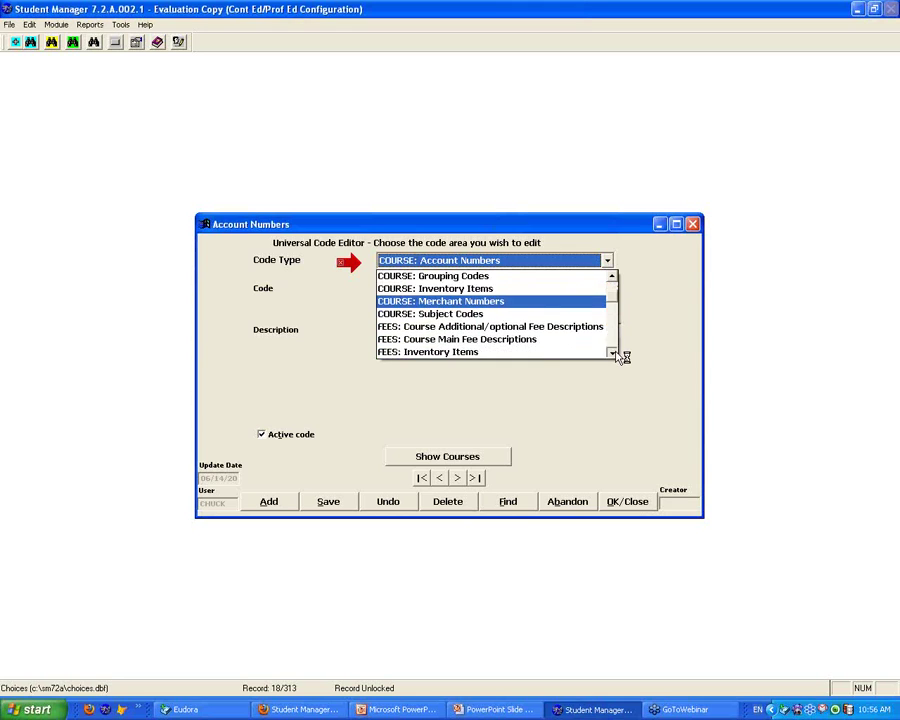
Set the Universal Code Editor's code type to NAMES: Interest Codes.
click(613, 352)
click(613, 352)
click(613, 352)
click(613, 352)
click(613, 352)
click(613, 352)
click(613, 352)
click(613, 352)
click(613, 352)
click(613, 352)
click(613, 352)
click(613, 352)
click(613, 352)
click(613, 352)
click(613, 352)
click(613, 352)
click(613, 352)
click(613, 352)
click(613, 352)
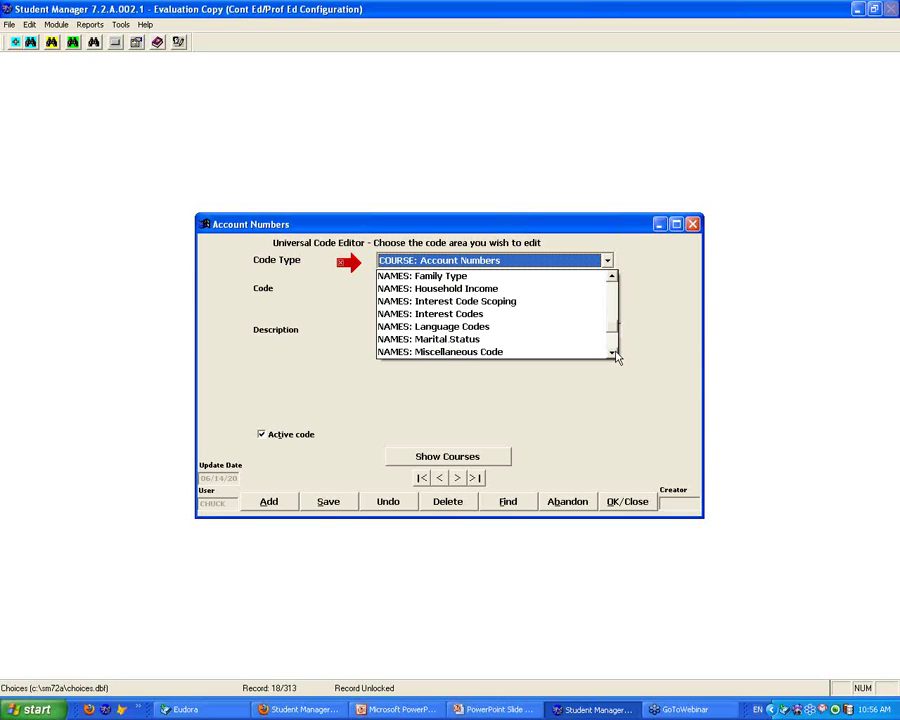
click(433, 316)
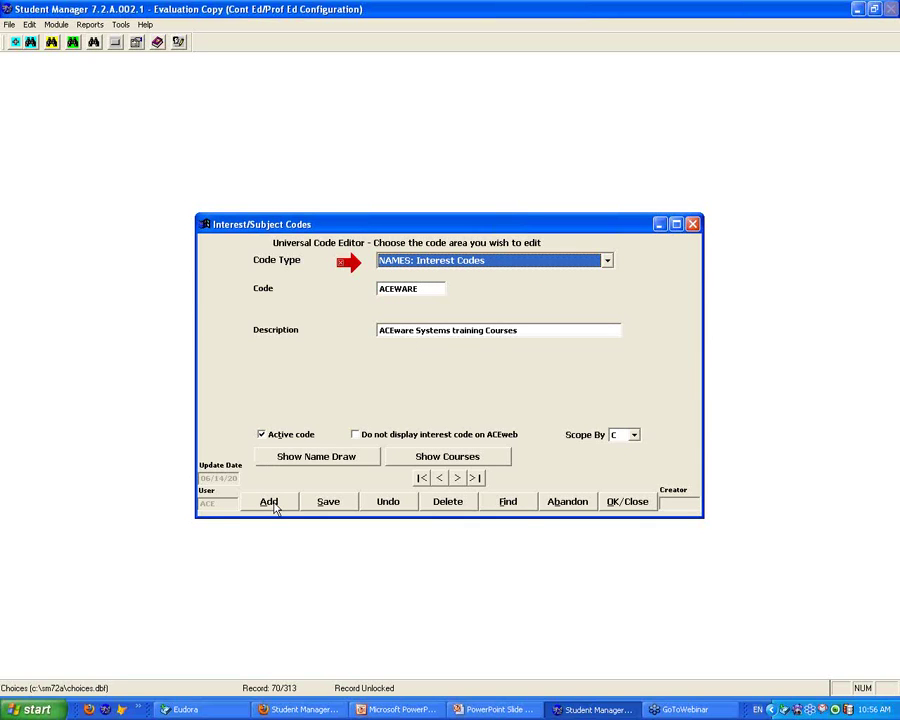
Search the existing interest codes for FIS and load the closest entry.
click(525, 508)
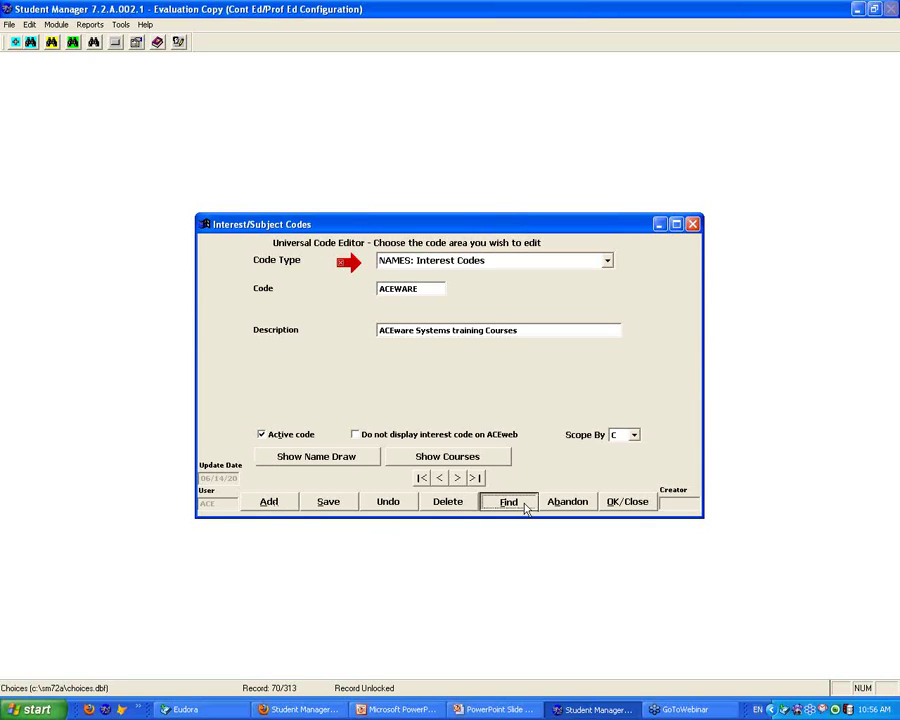
text(FIS)
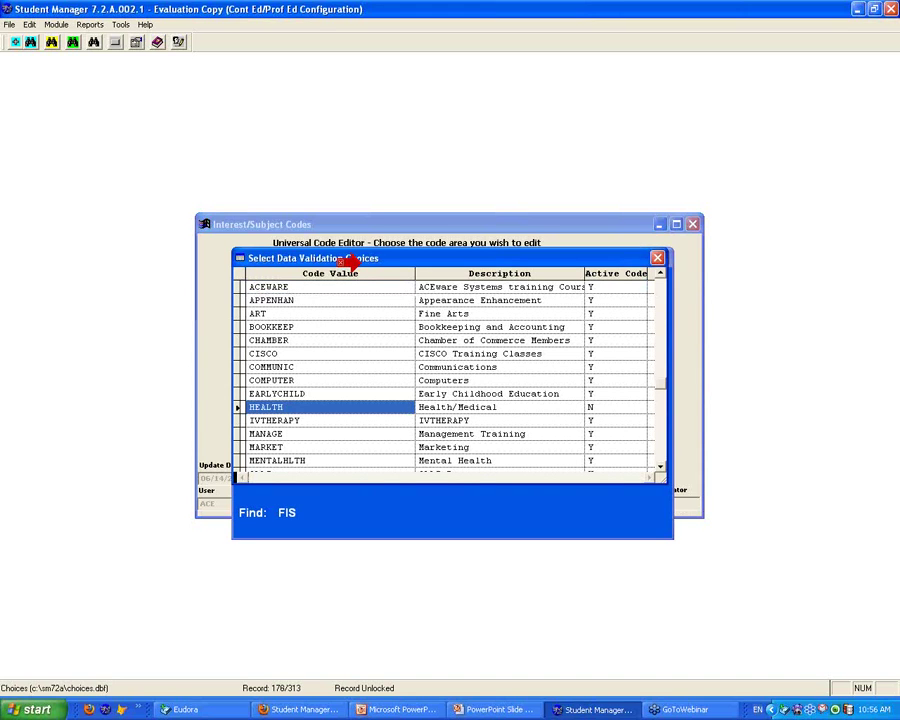
key(Return)
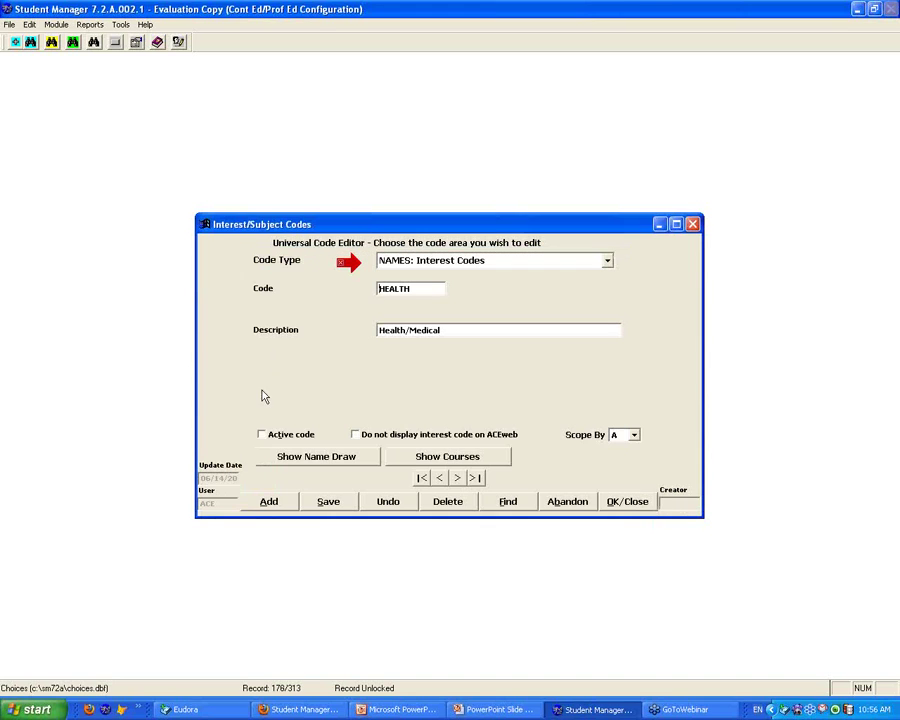
Add the interest code FISH with the description "The Finney Kind", scoped by Other, and close the code editor.
click(269, 502)
text(FO)
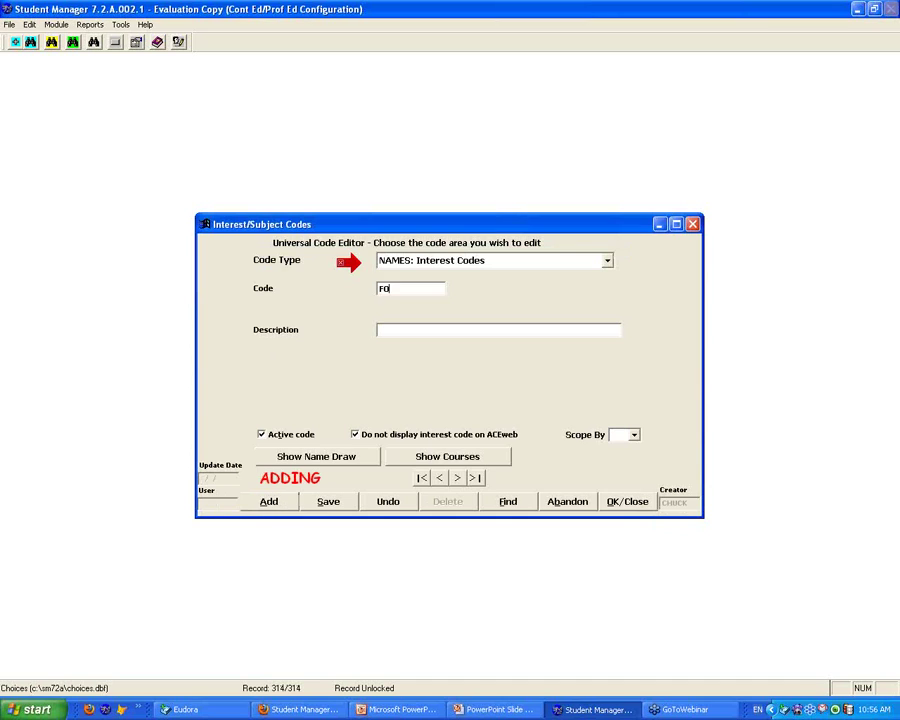
key(BackSpace)
text(ISH)
key(Tab)
text(The Finney Kind)
key(Tab)
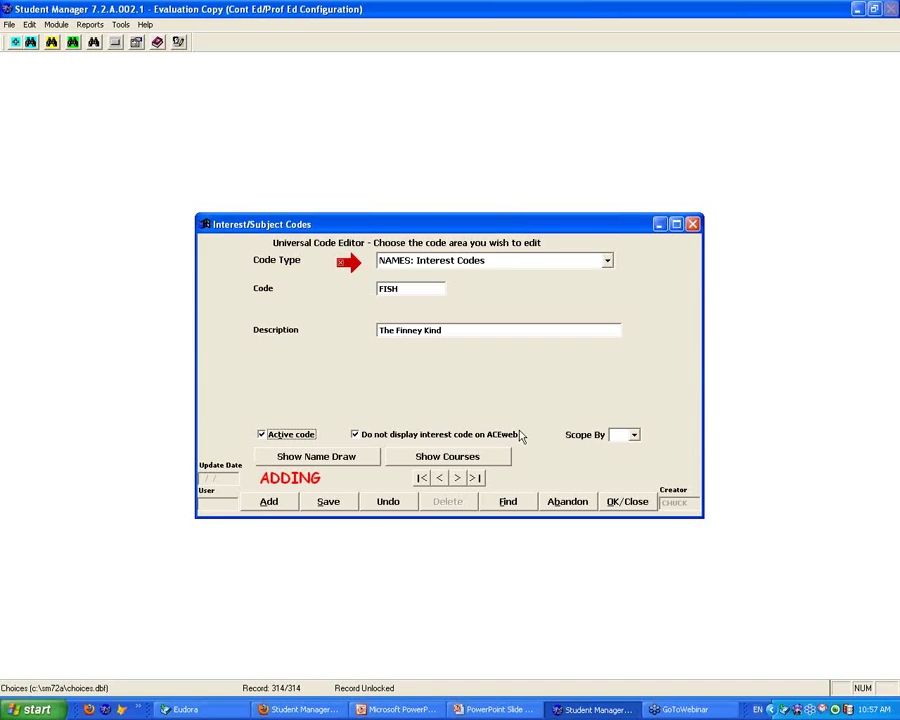
click(634, 436)
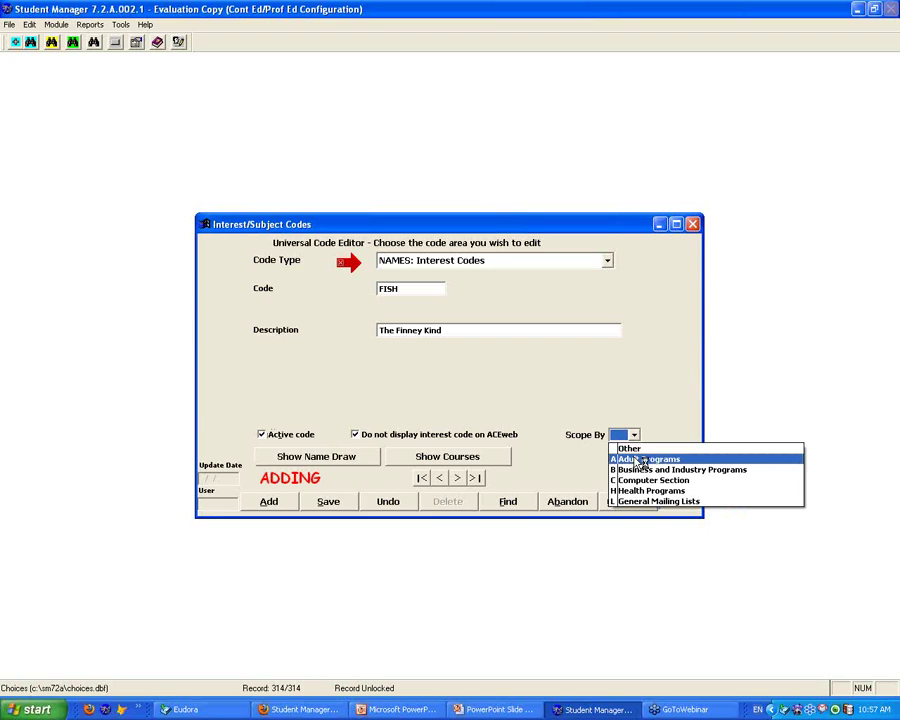
click(630, 448)
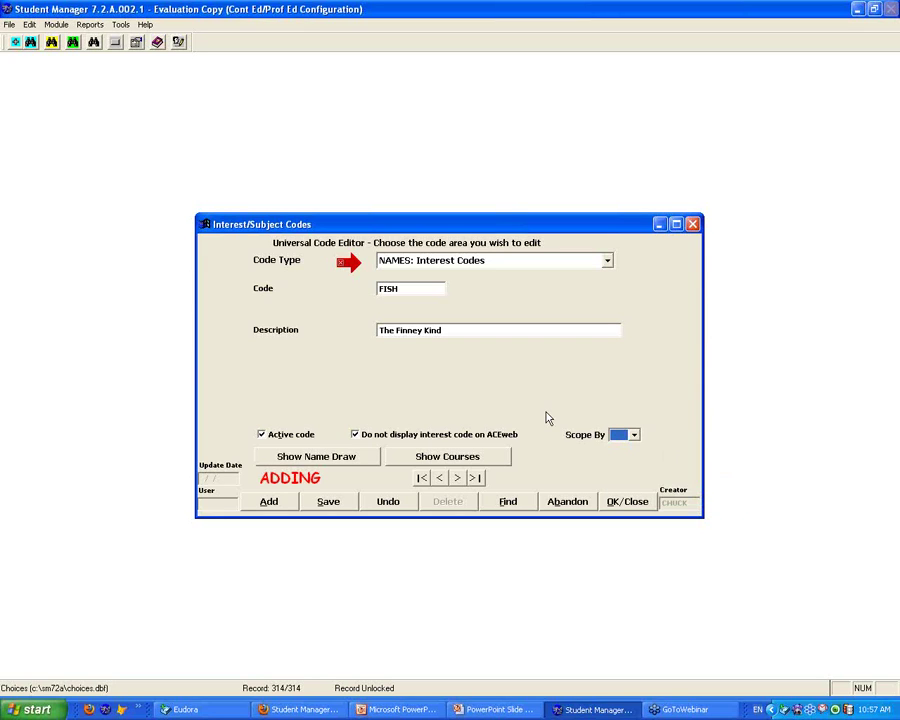
click(628, 503)
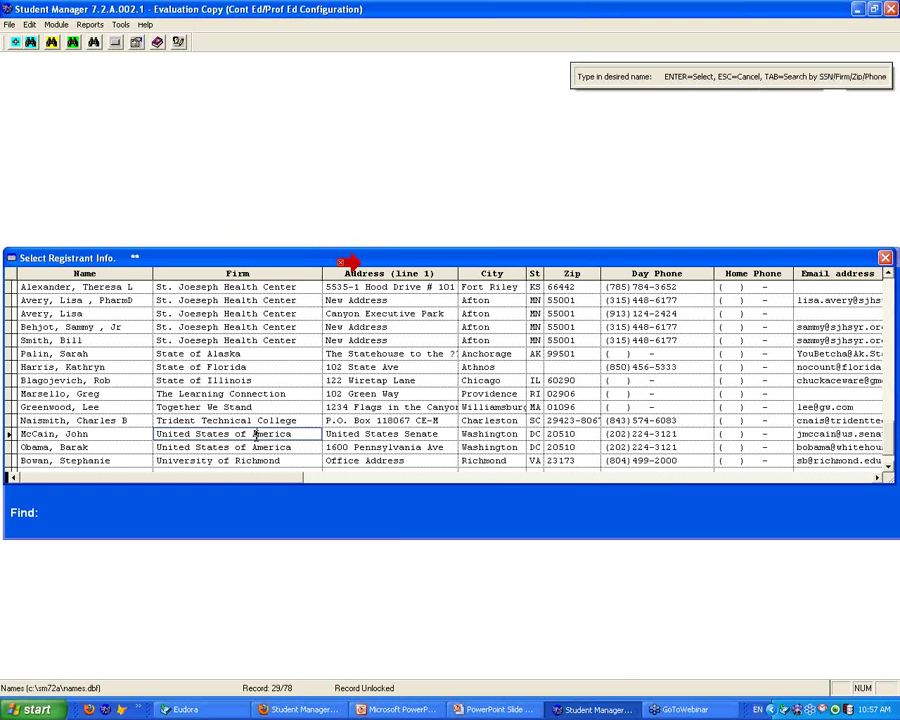
Open John McCain's name record, list the interest codes scoped by Other, and abandon the selection without adding one.
double_click(256, 436)
click(656, 289)
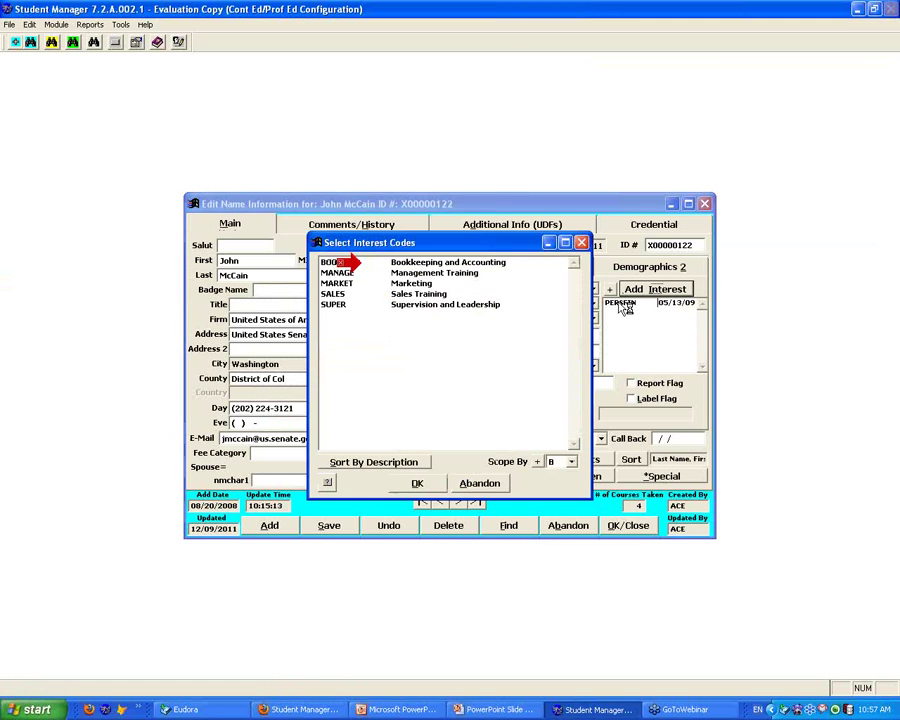
click(572, 462)
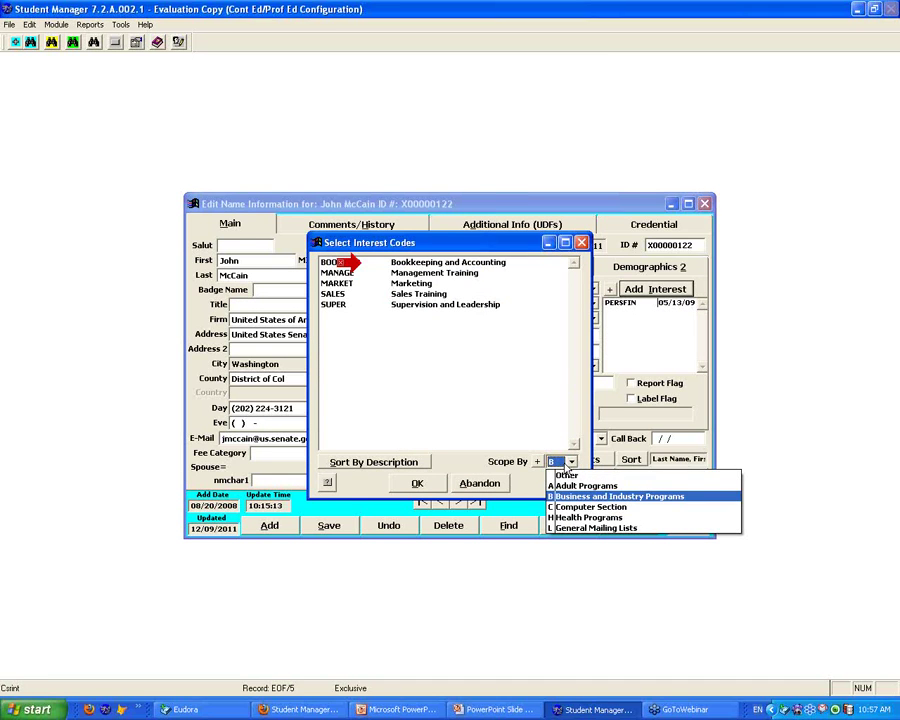
click(562, 476)
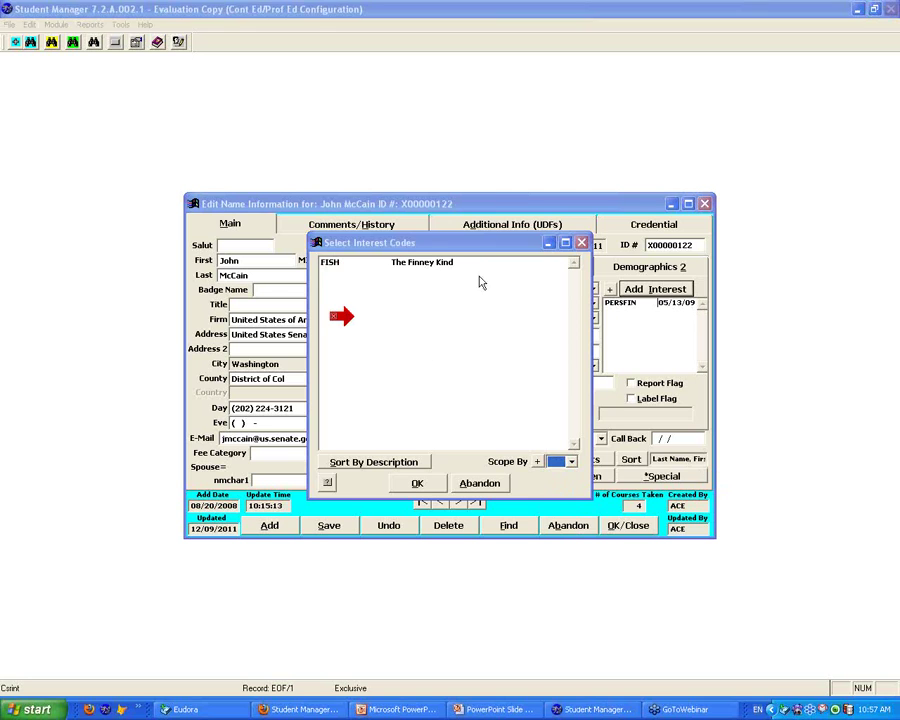
click(480, 484)
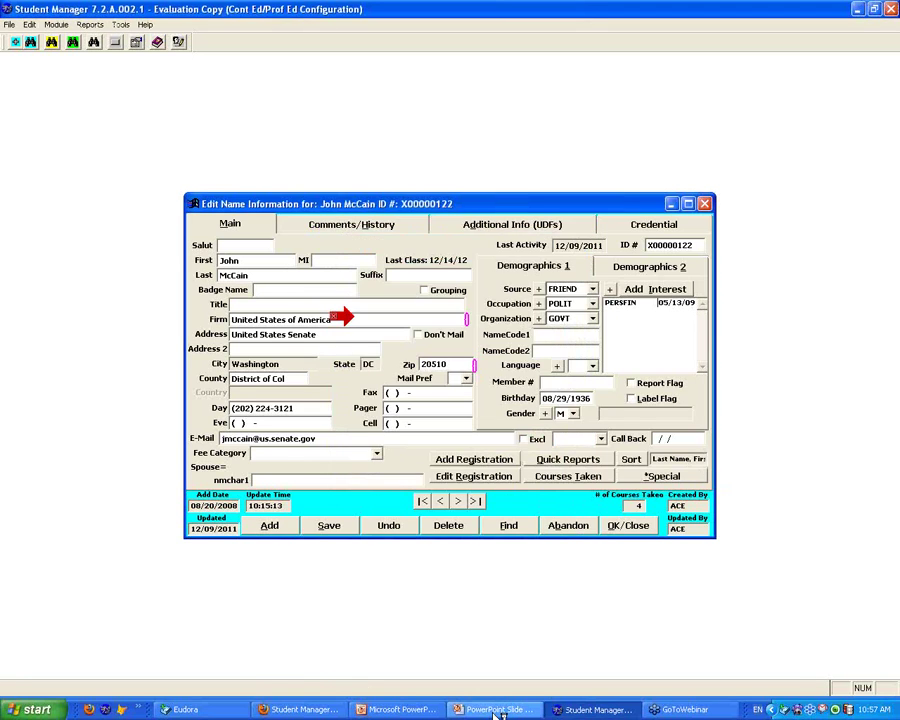
Return to the PowerPoint slide show and advance from the Adding Codes on-the-fly slide to Editing/Changing Codes.
click(500, 712)
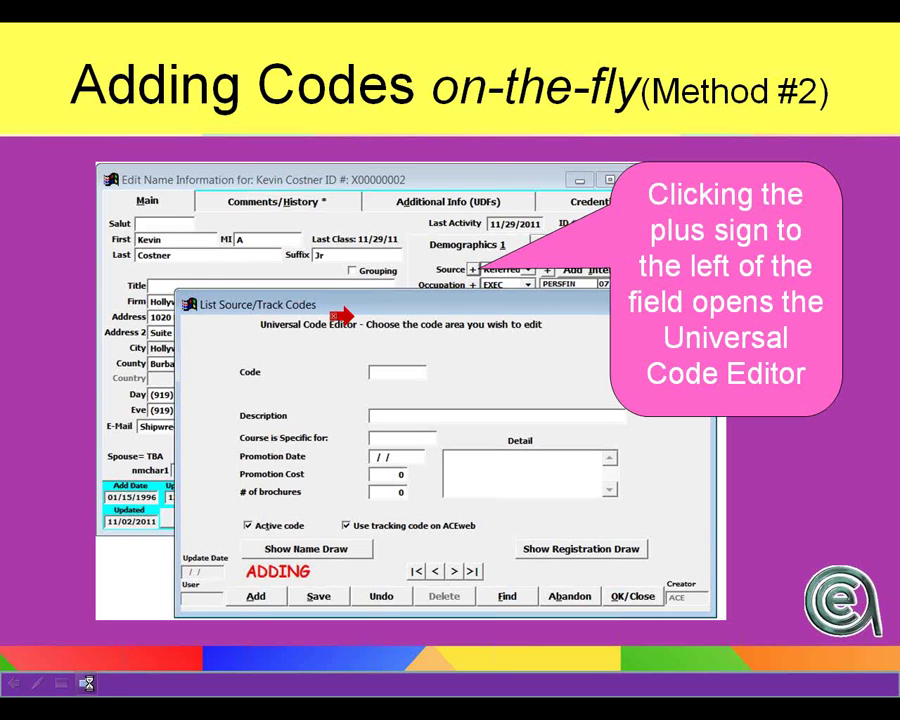
click(87, 683)
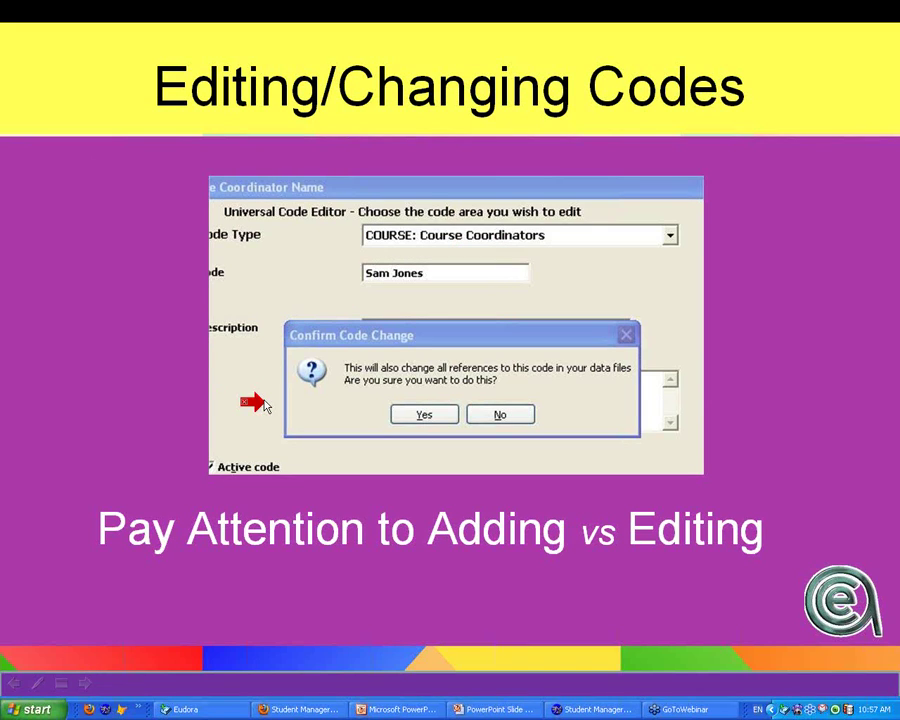
Switch to Student Manager, close the name record and find the FISH code under NAMES: Interest Codes in the Universal Code Editor.
click(610, 712)
click(636, 526)
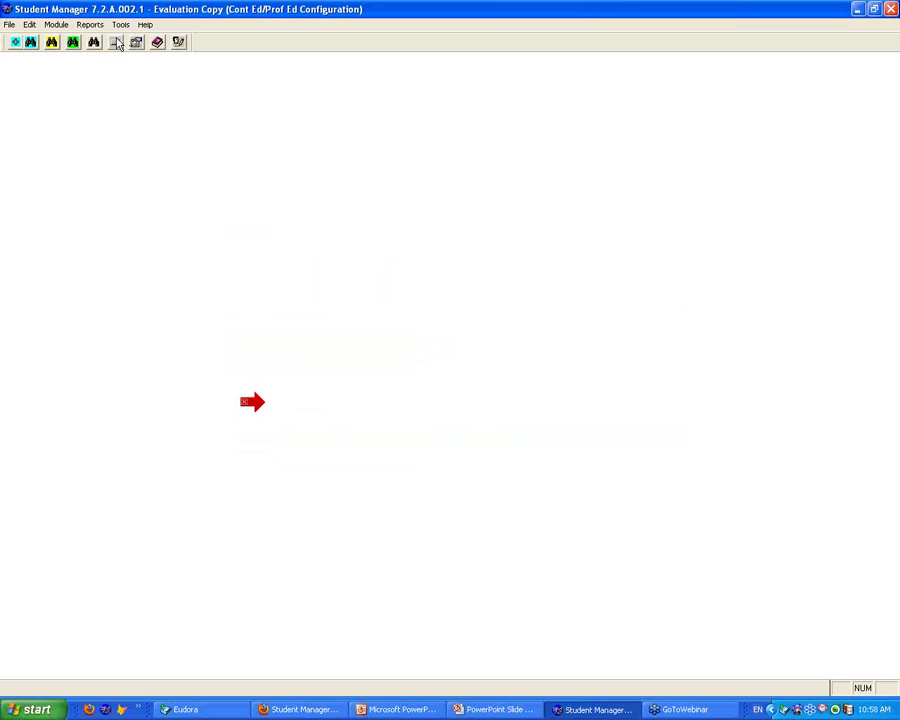
click(607, 260)
scroll(617, 335, down, 4)
scroll(616, 335, down, 4)
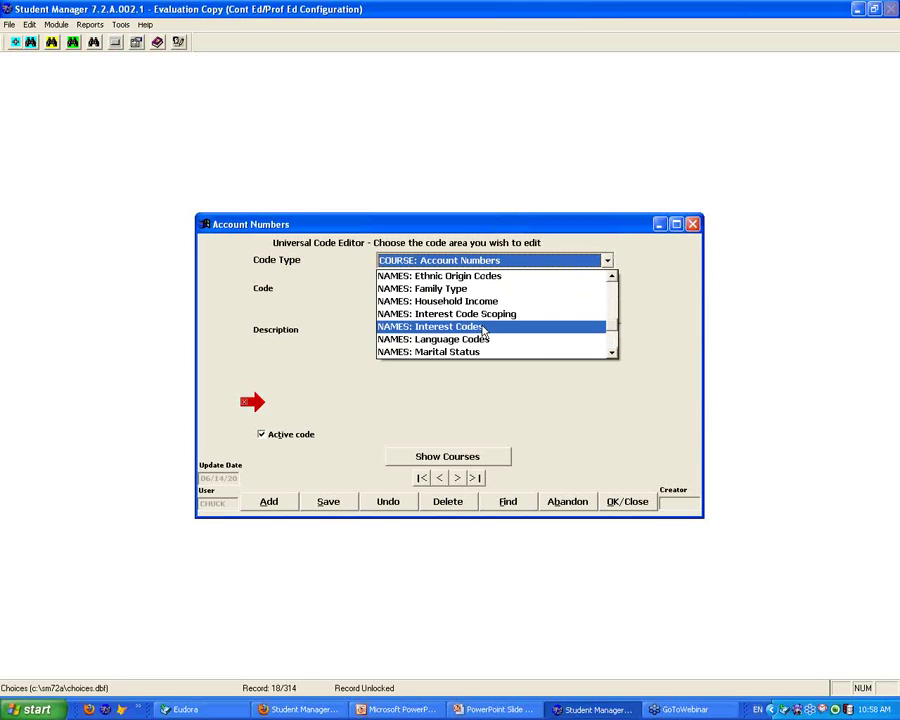
click(482, 328)
click(505, 507)
double_click(287, 351)
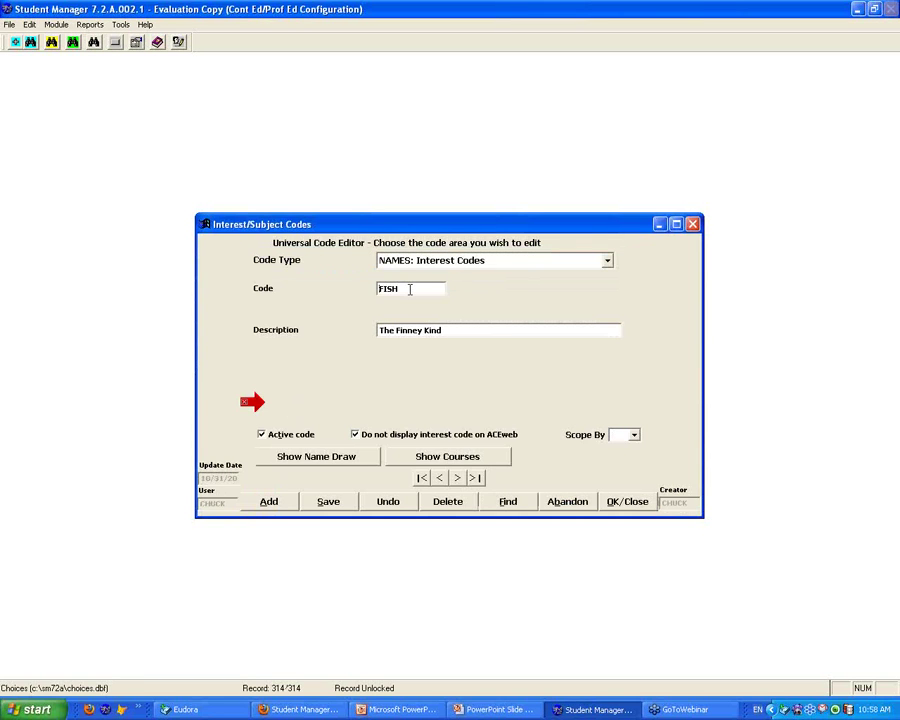
Try to rename the FISH interest code to BIRD, decline the code change and start a blank new code entry.
double_click(410, 289)
text(BIRD)
key(Tab)
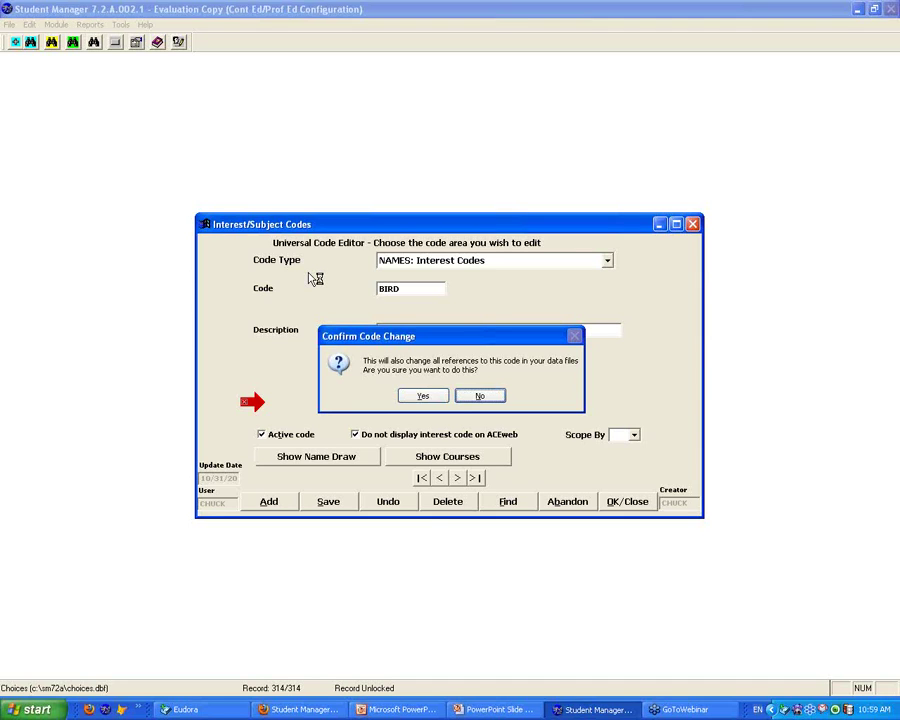
click(480, 397)
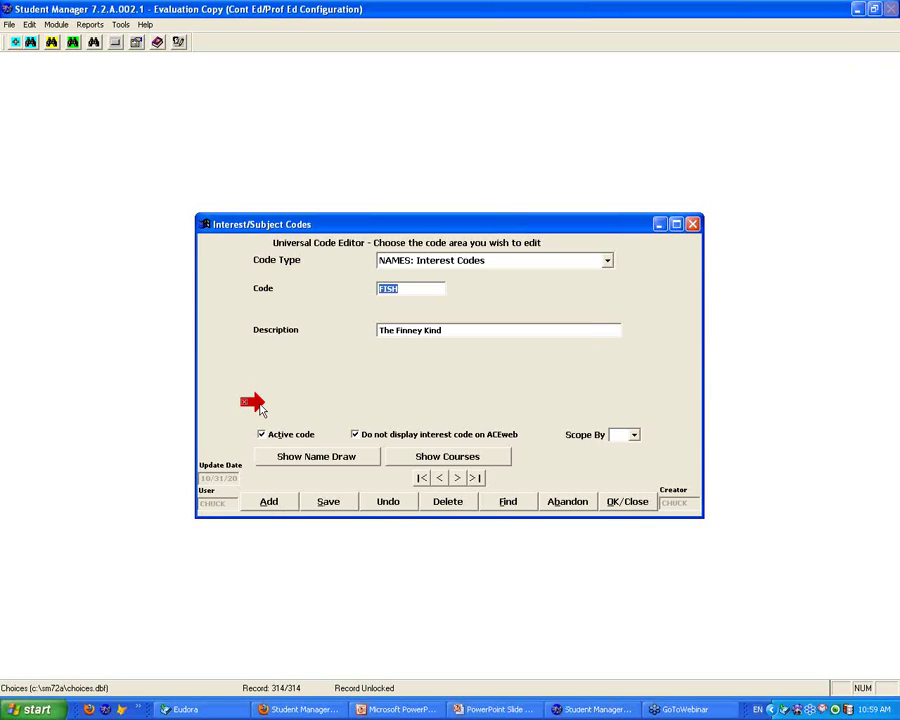
click(274, 508)
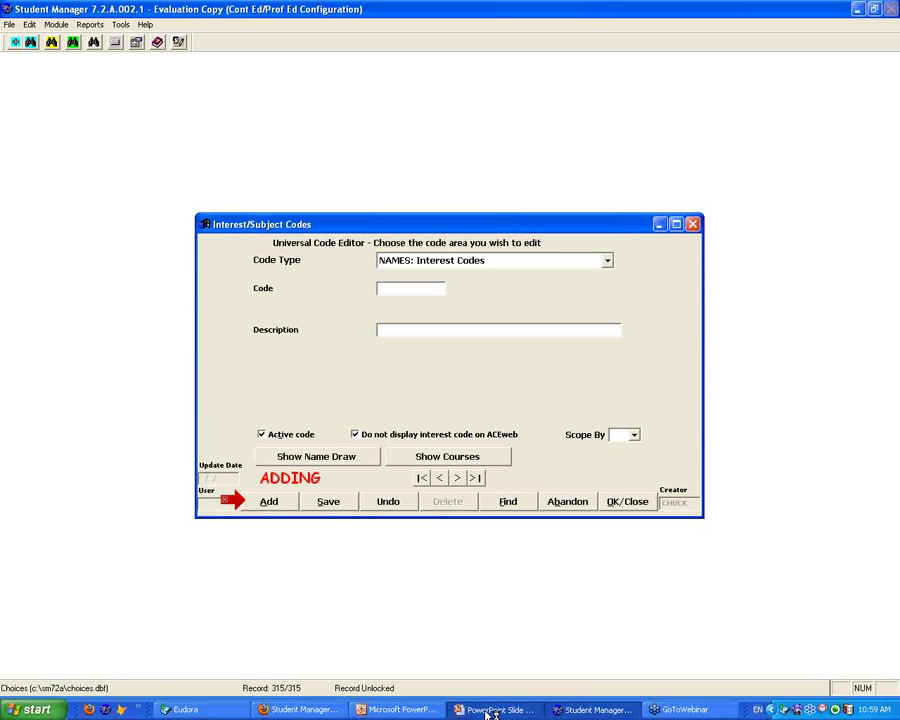
Return to the PowerPoint slide show and advance from the Editing/Changing Codes slide past the Coding Reporting & Cleanup title slide.
click(490, 713)
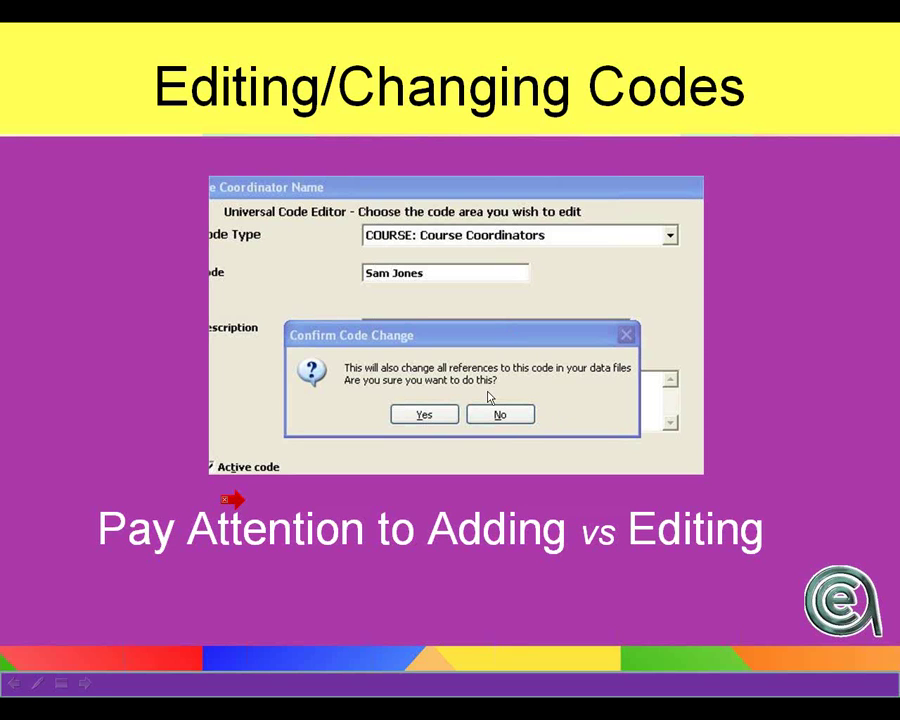
click(85, 684)
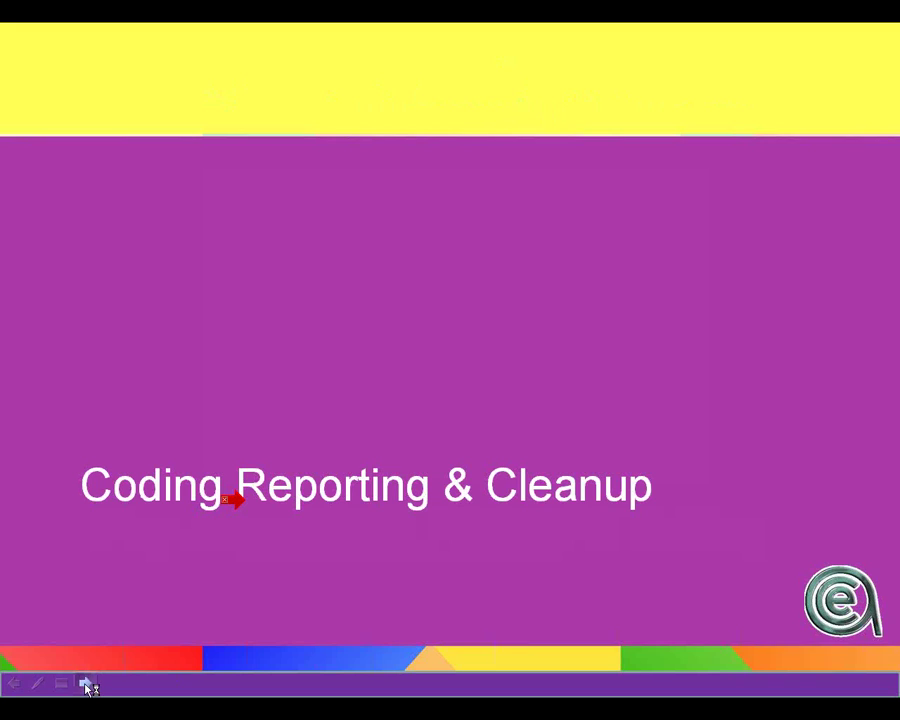
click(85, 684)
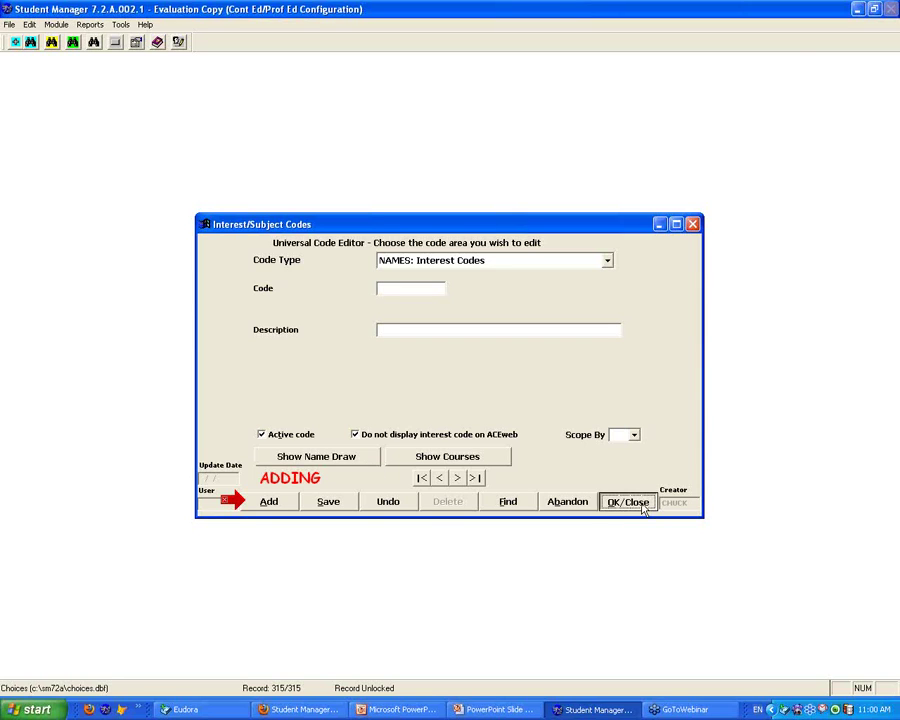
Close the code editor and open the Demographic Summary report from the Names statistics.
click(644, 508)
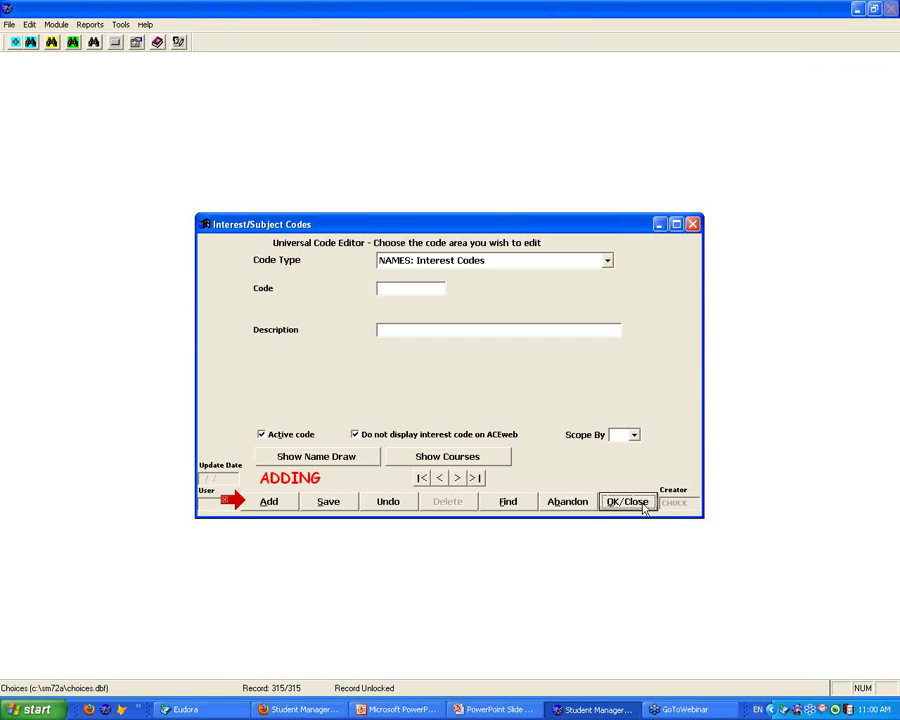
click(90, 24)
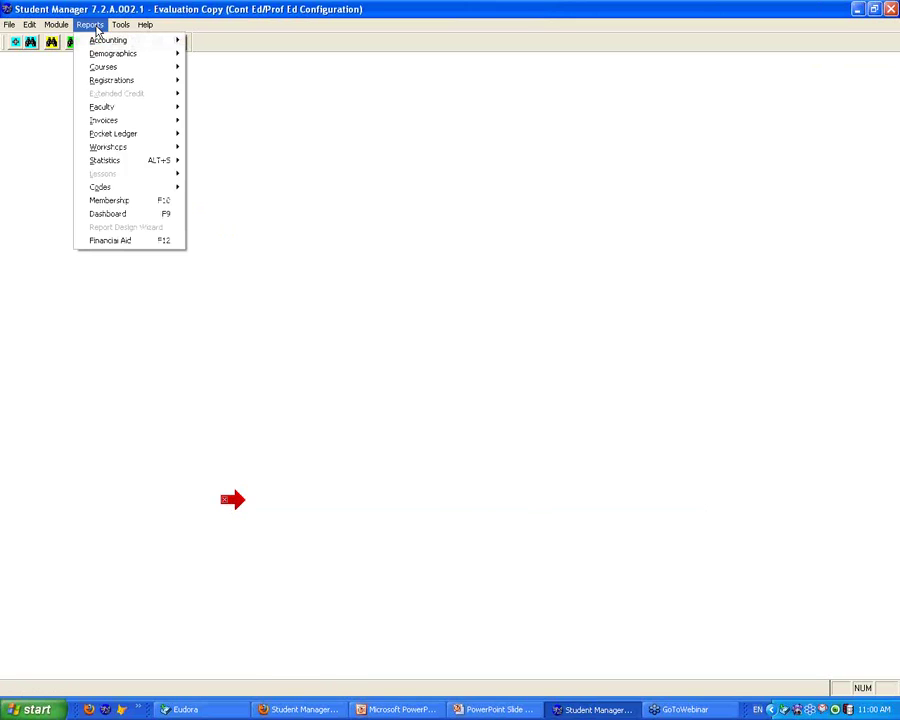
mouse_move(114, 190)
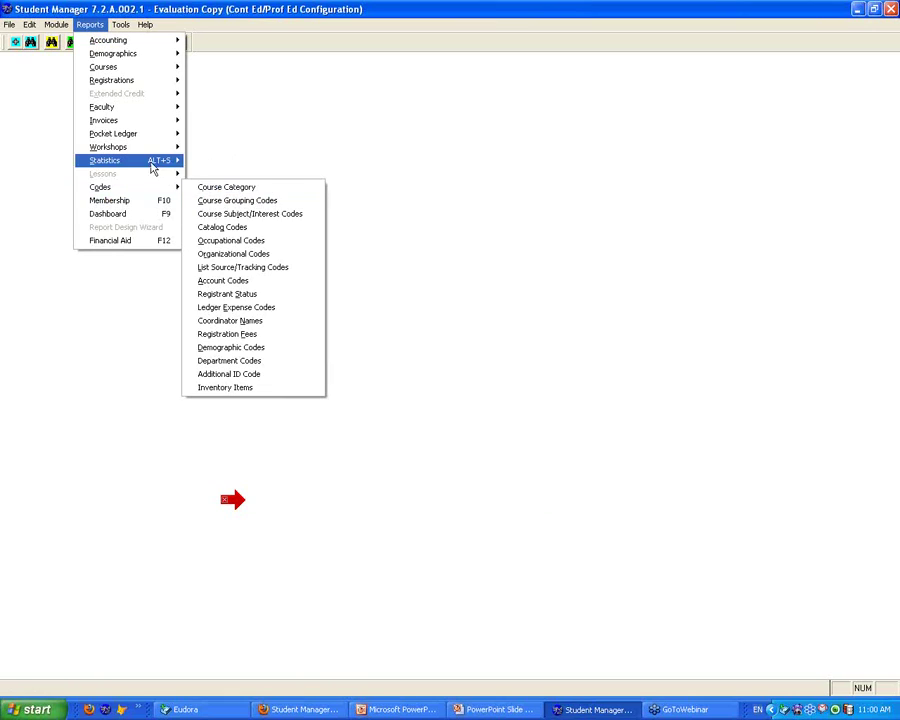
mouse_move(131, 166)
mouse_move(223, 162)
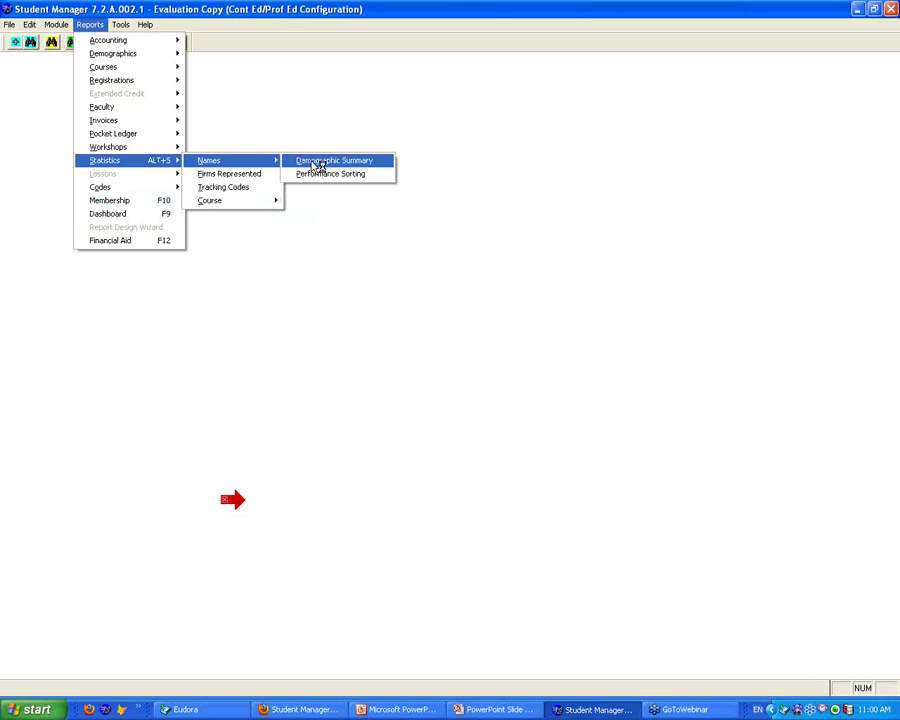
click(315, 165)
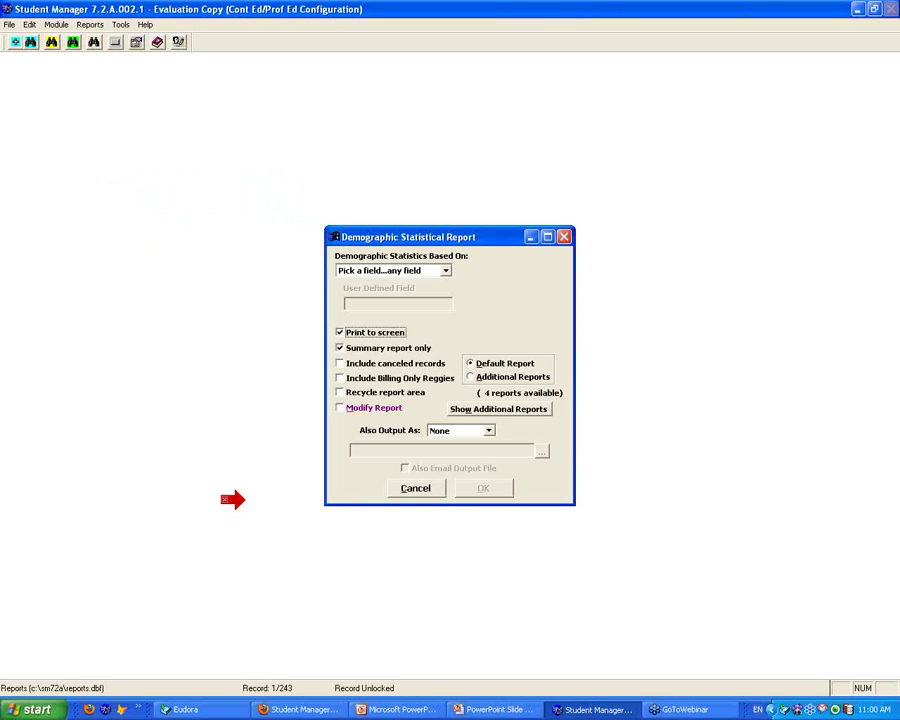
Run the demographic statistical report on Occupational Codes with the query All Names (name only - no ref to Reggies), skipping money amounts.
click(446, 272)
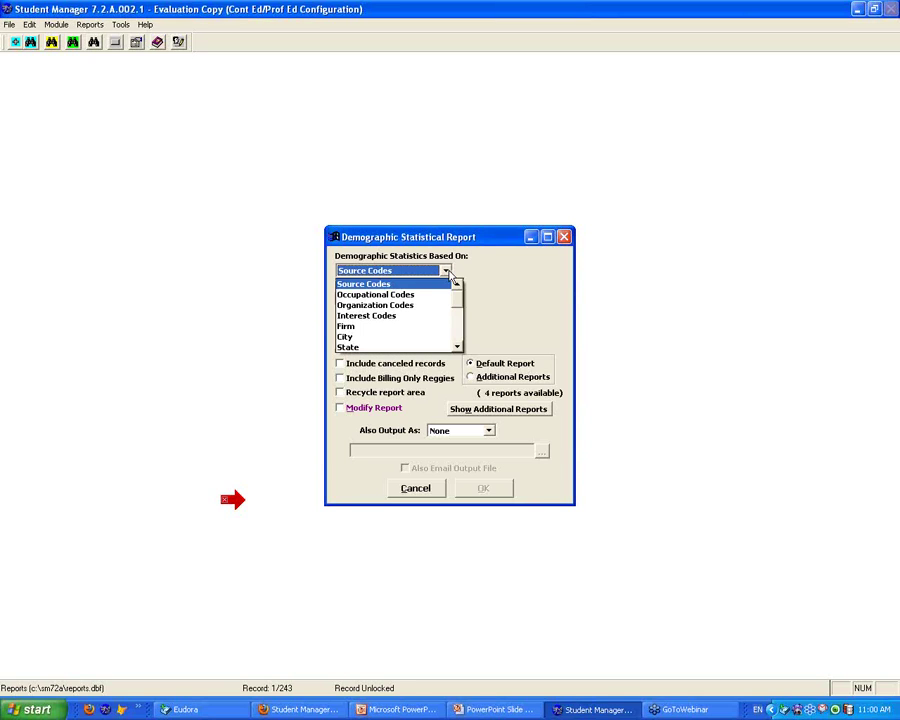
click(395, 296)
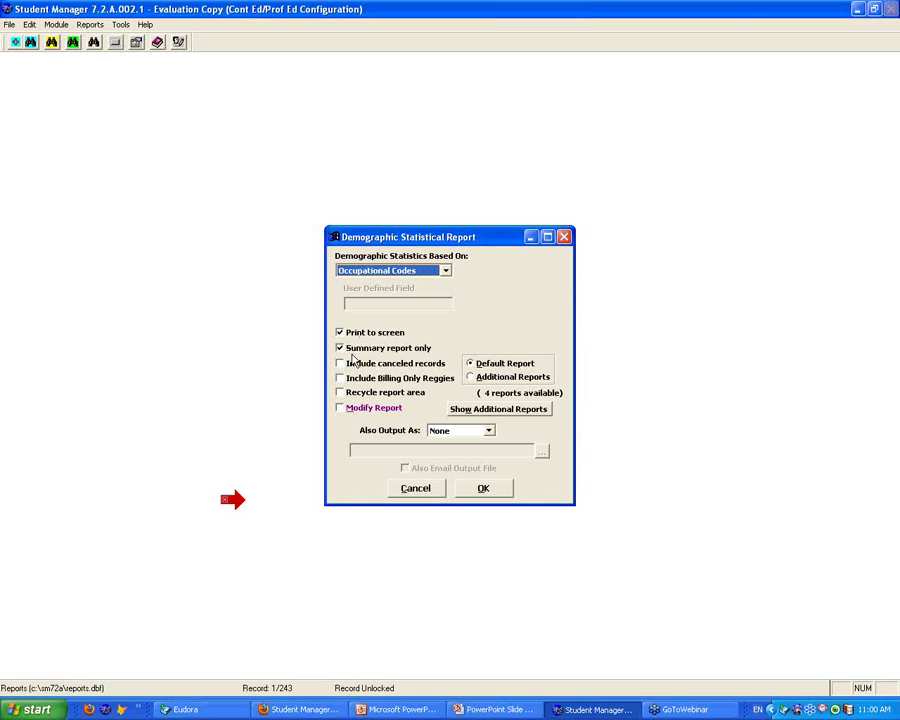
click(503, 493)
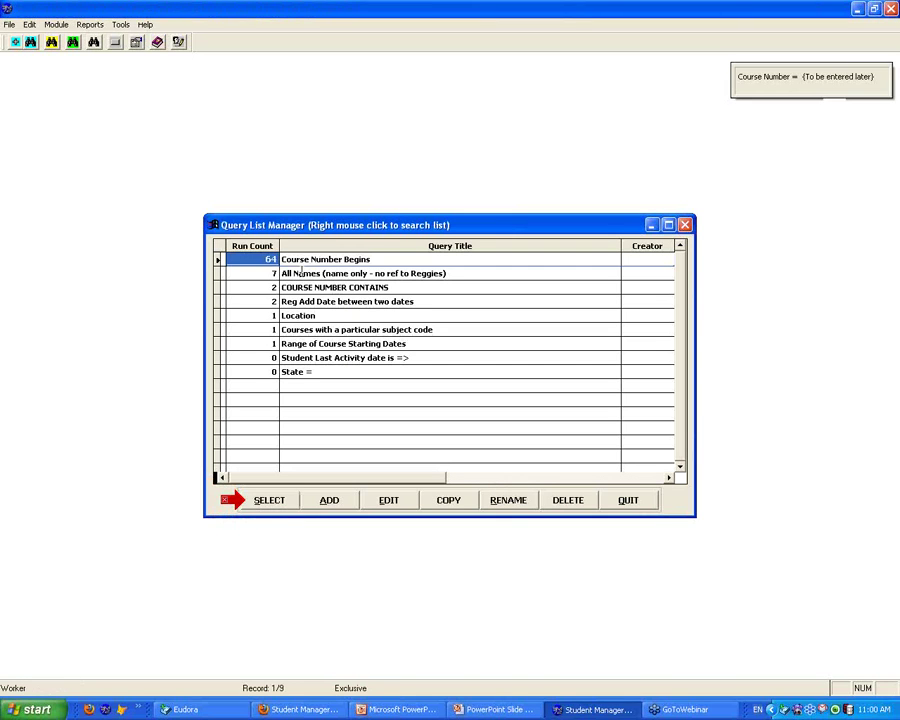
click(302, 272)
click(284, 502)
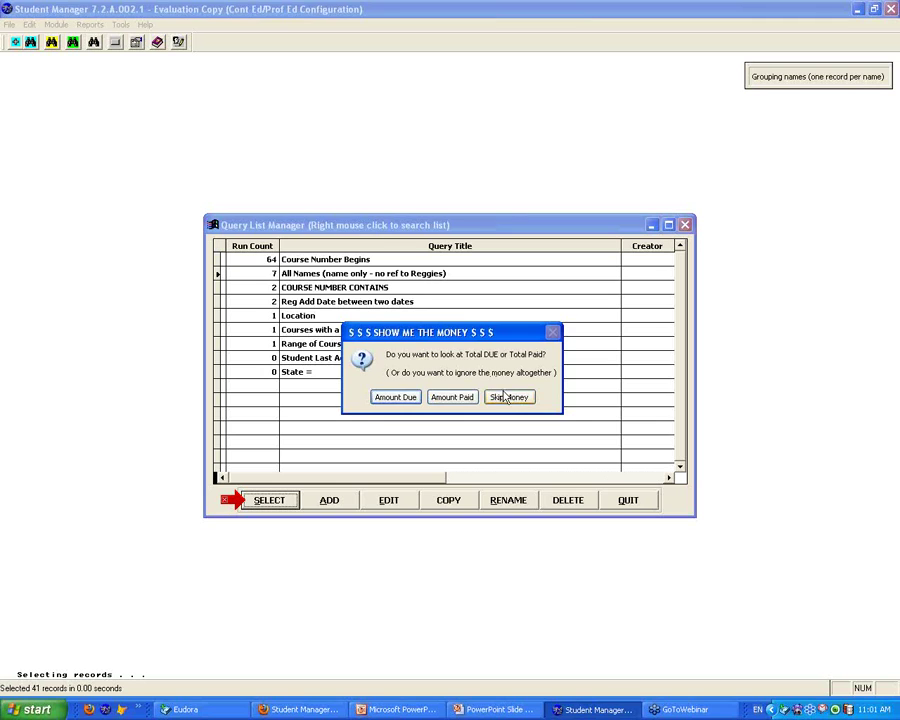
click(507, 398)
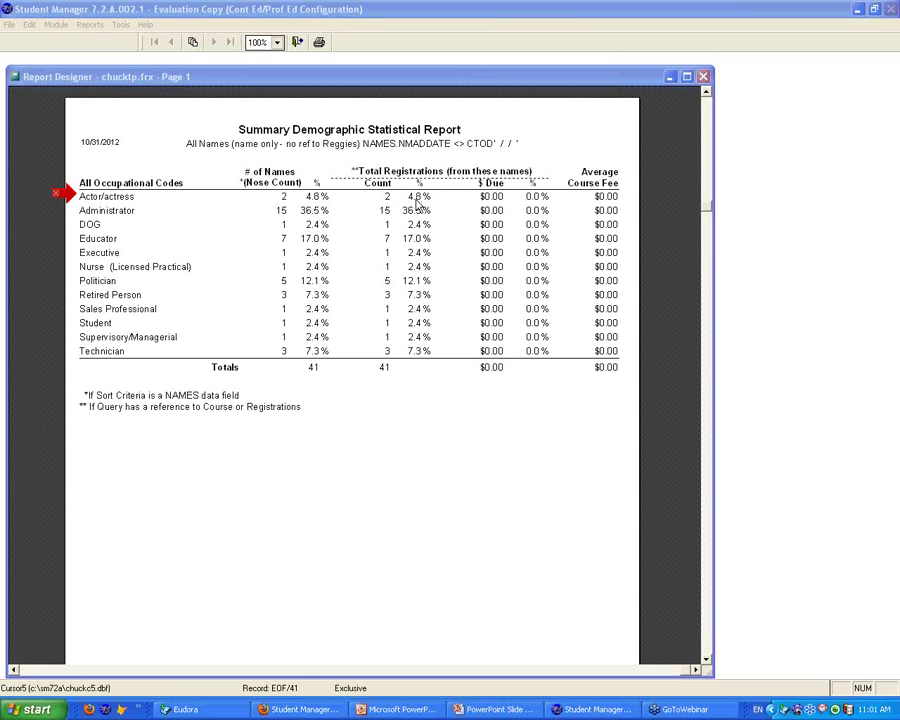
Review the name and registration counts per occupational code in the summary report and close the preview.
drag(74, 200, 77, 215)
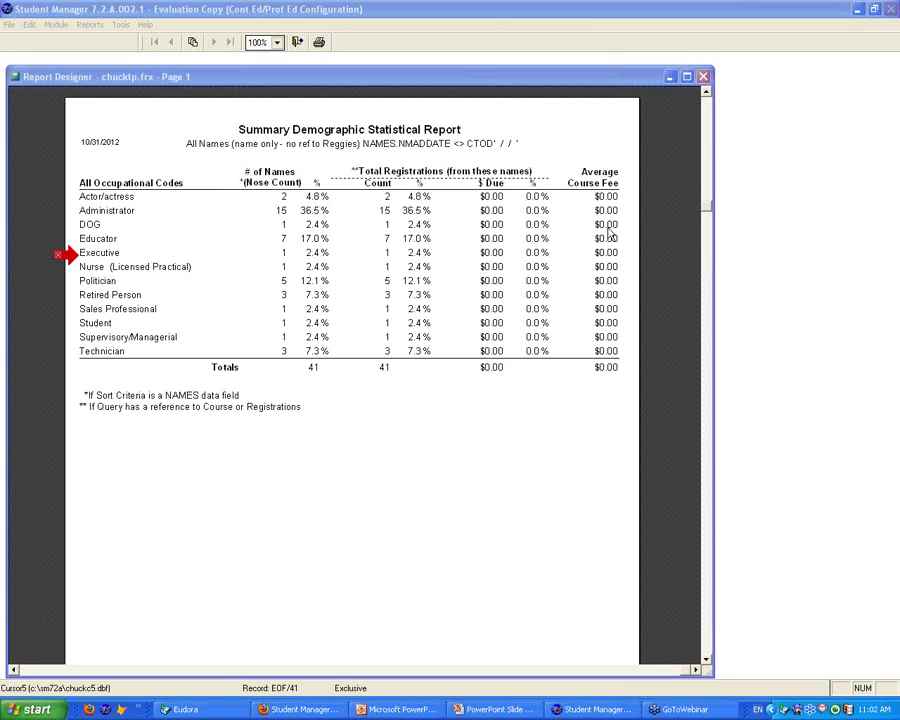
click(603, 711)
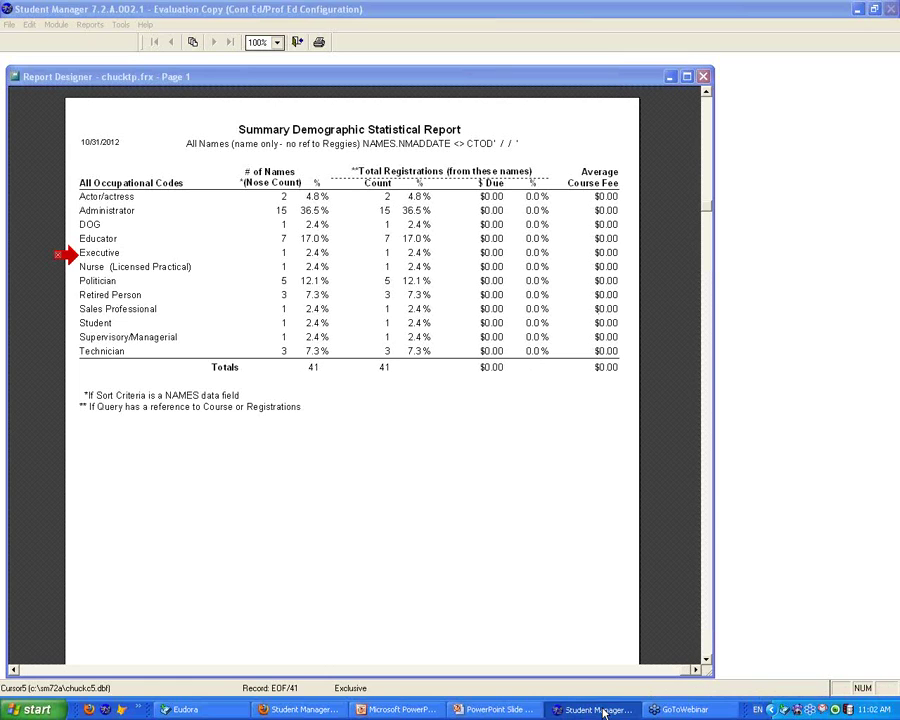
click(302, 42)
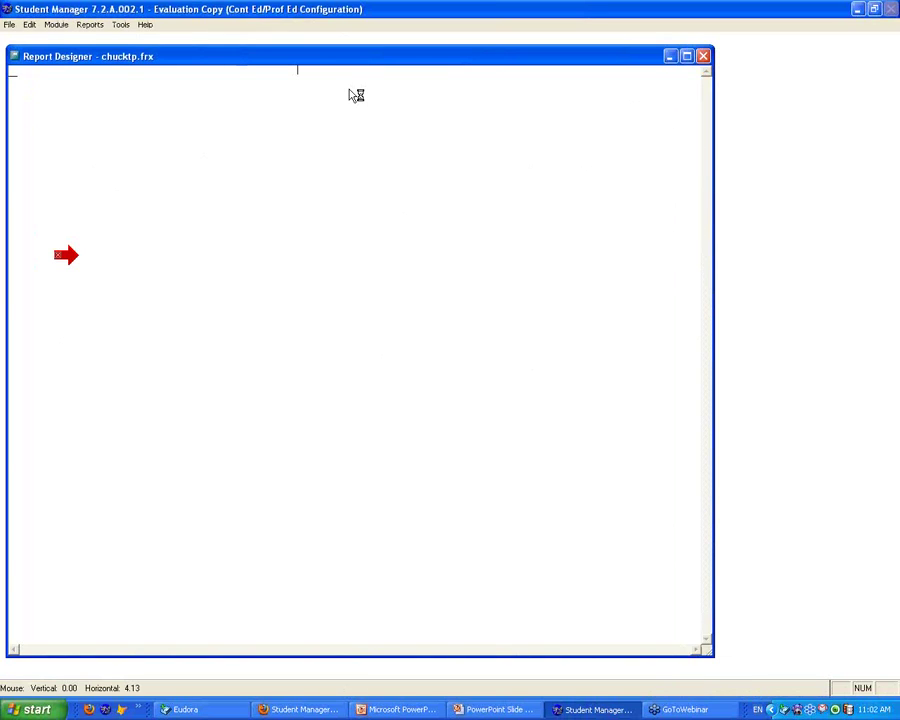
Open an existing name record, view its Demographics 2 fields, and change the month and day of the birthday under Demographics 1.
click(33, 43)
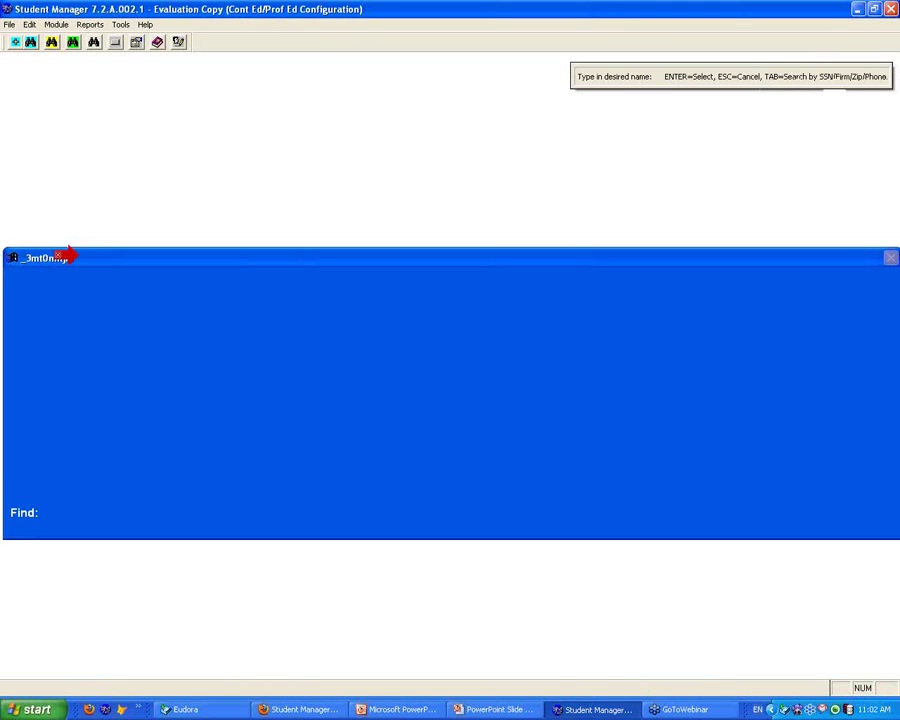
key(Return)
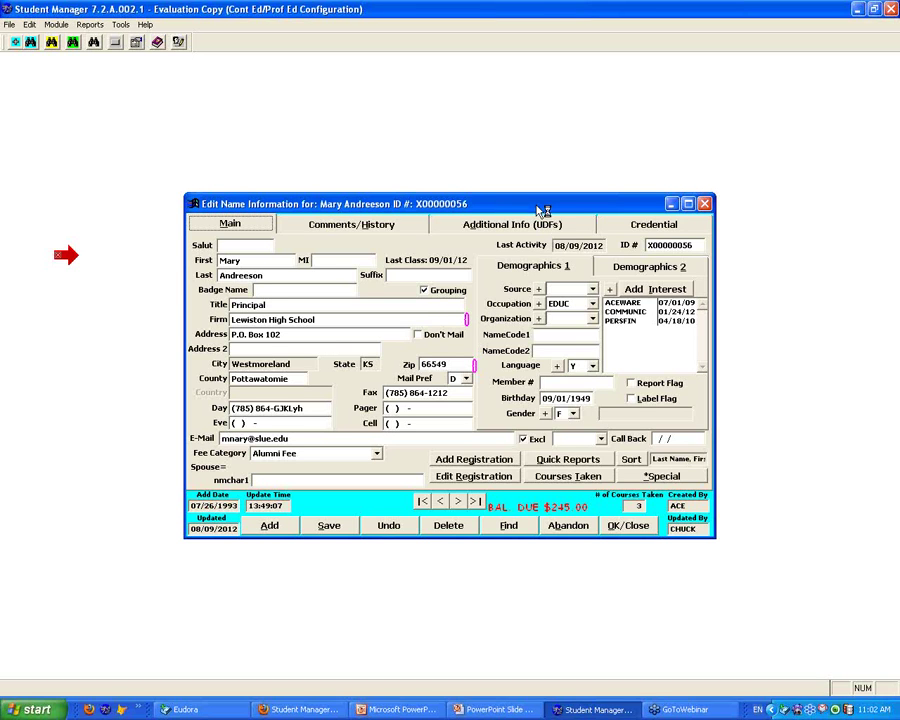
drag(541, 210, 484, 201)
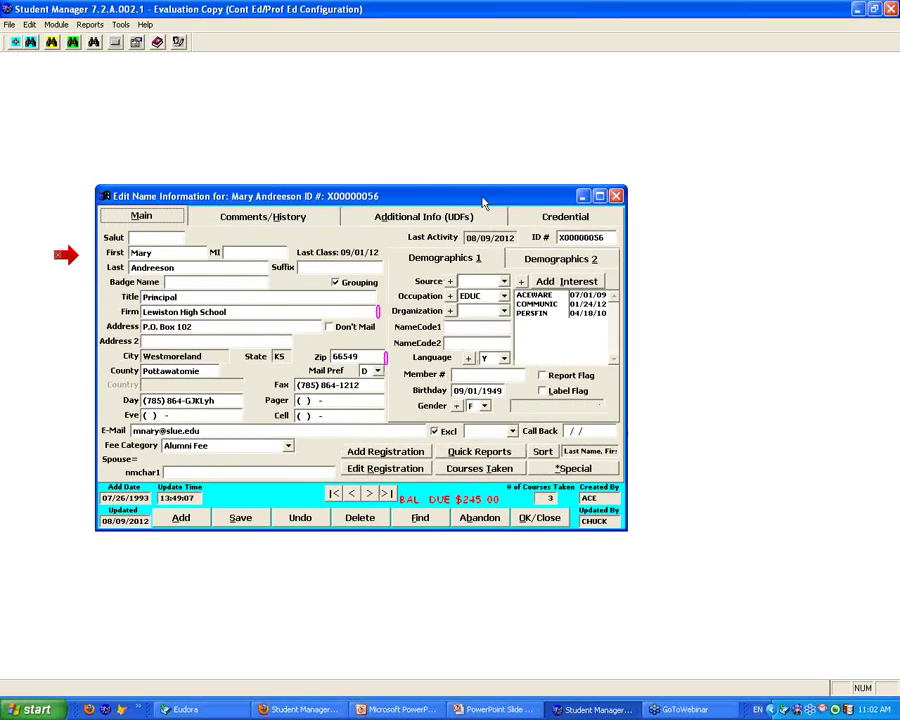
click(526, 258)
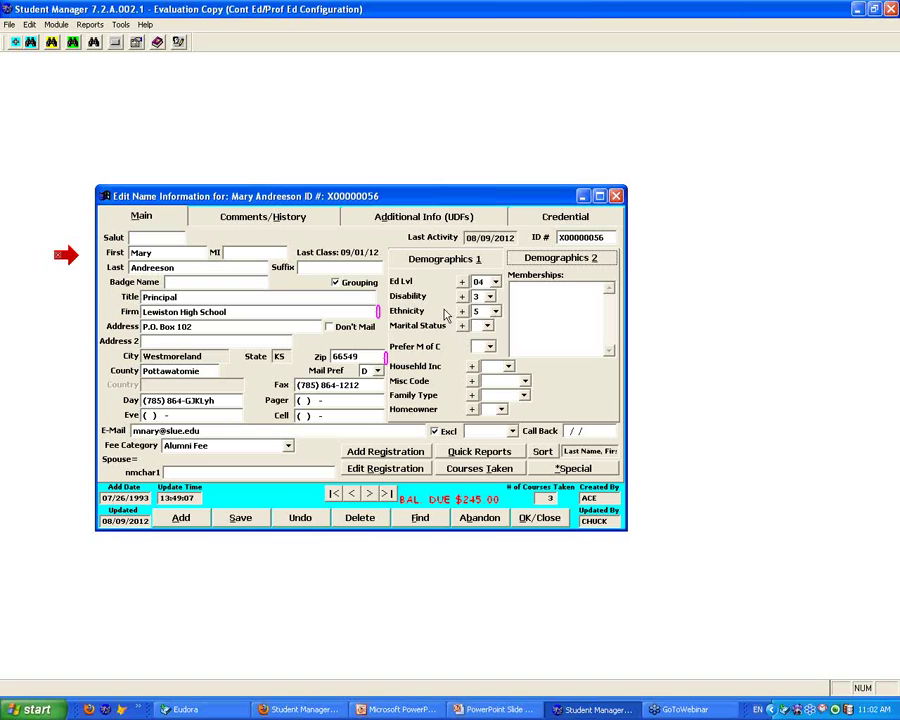
click(427, 263)
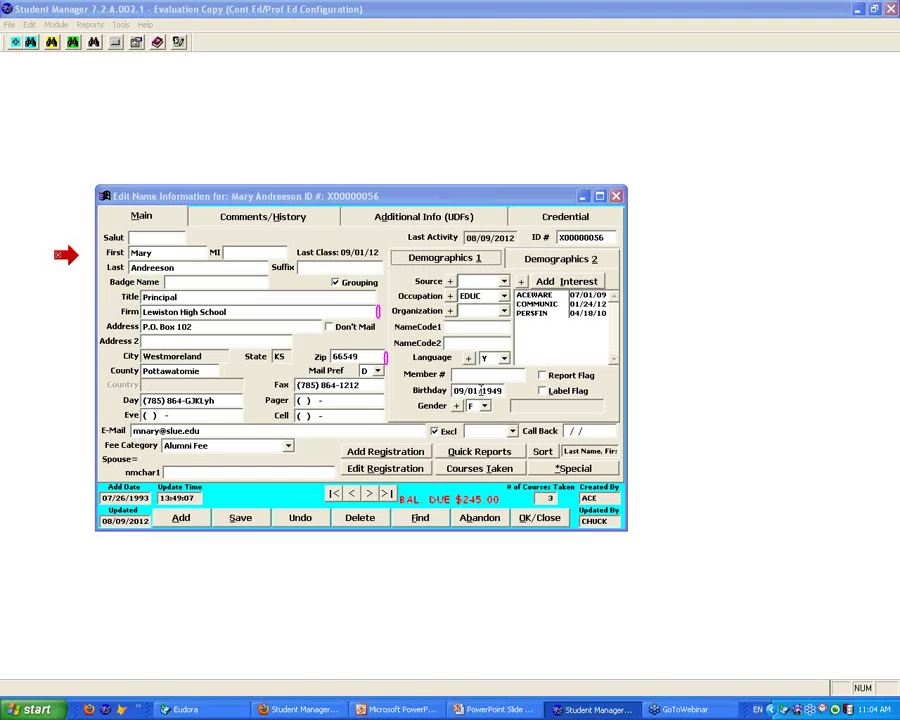
text(0101)
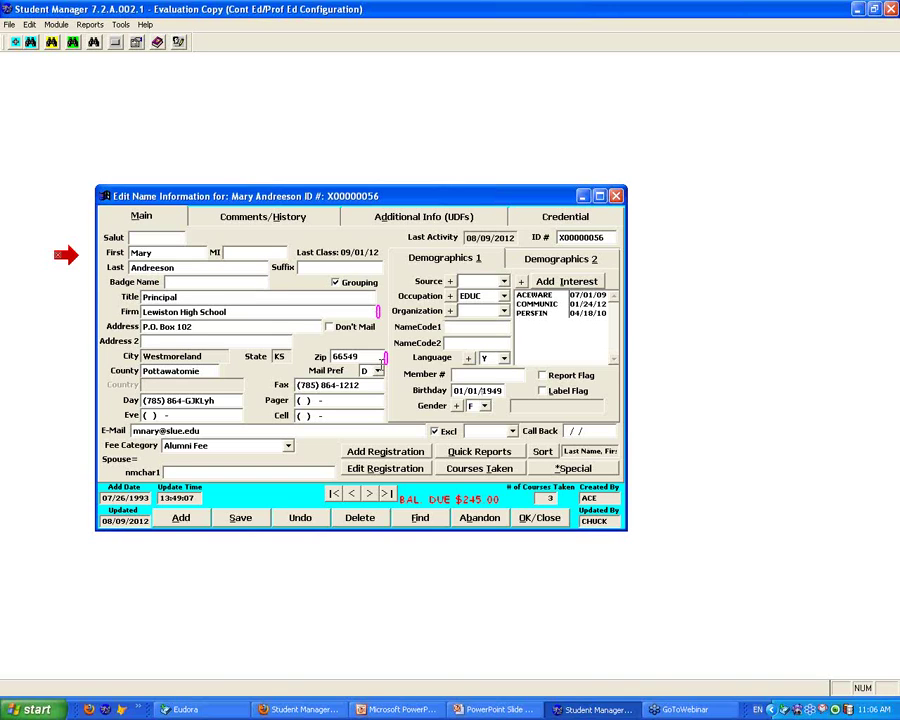
Switch to the PowerPoint slide show and reveal the reminder about viewing codes on the Code Reporting slide.
click(505, 711)
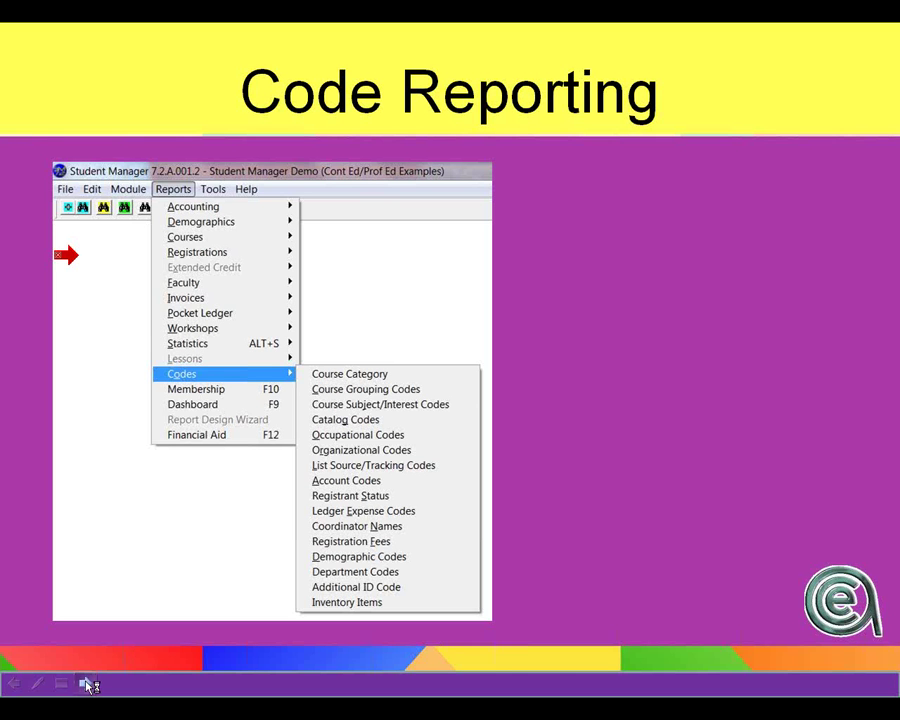
click(88, 685)
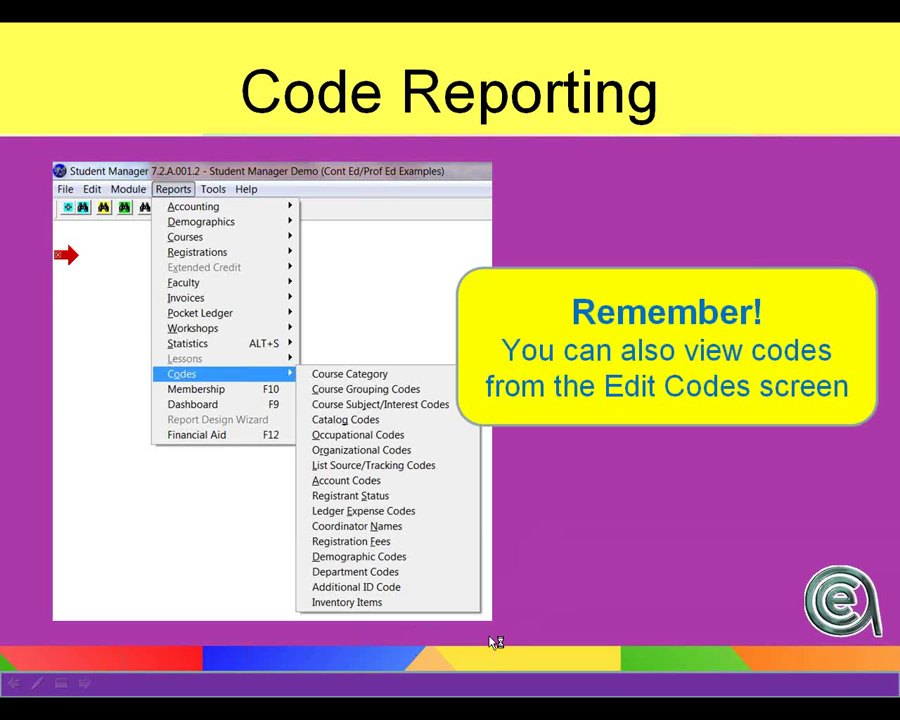
Switch to Student Manager, close the name record and open NAMES: Interest Codes in the Universal Code Editor.
key(alt+Tab)
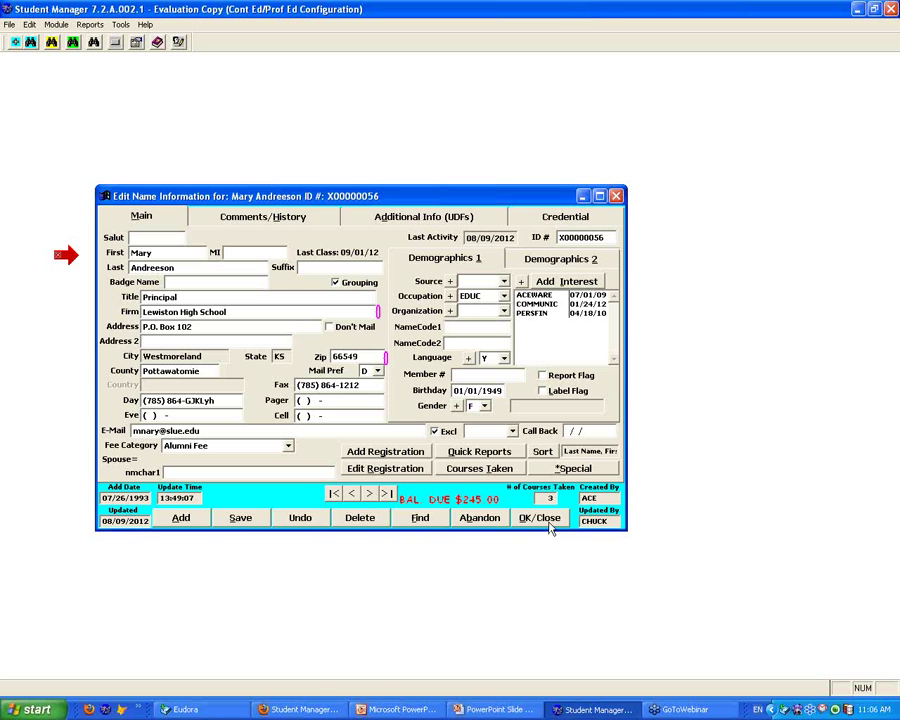
key(Return)
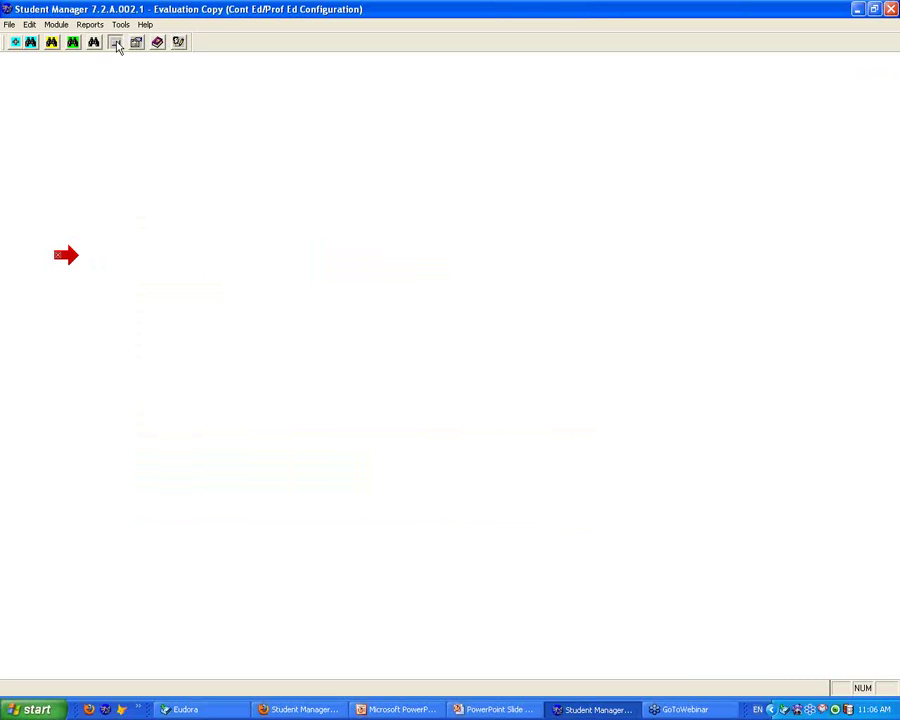
click(116, 42)
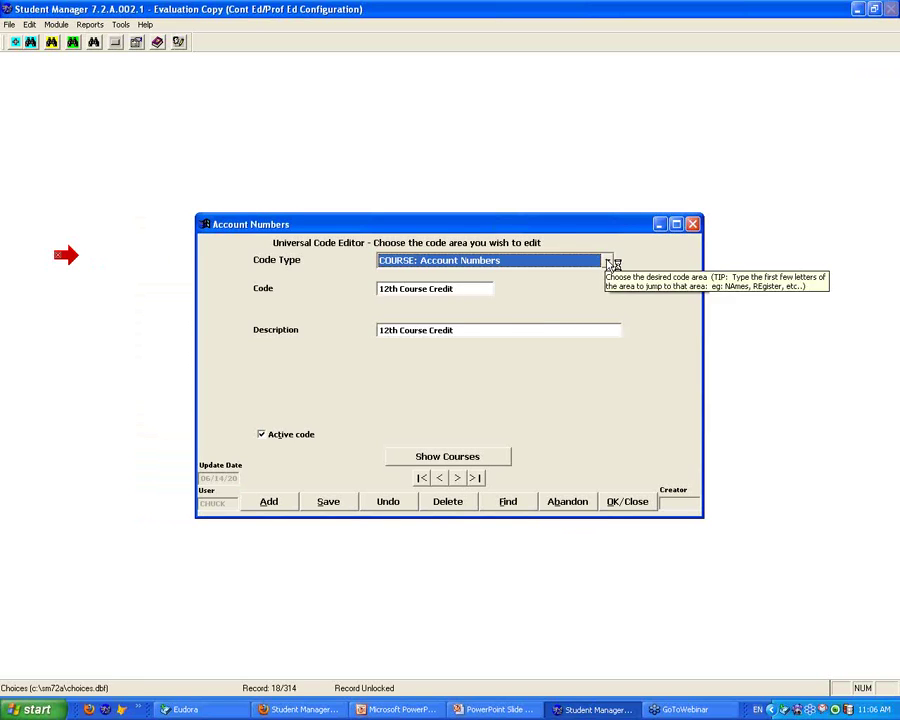
click(606, 260)
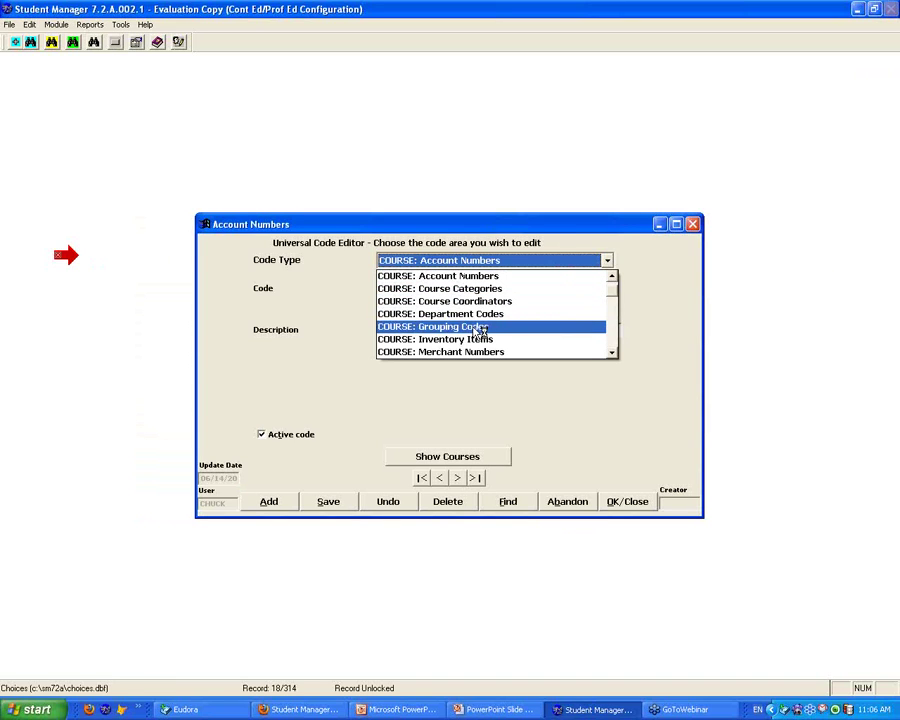
click(613, 340)
click(613, 340)
click(613, 340)
click(613, 340)
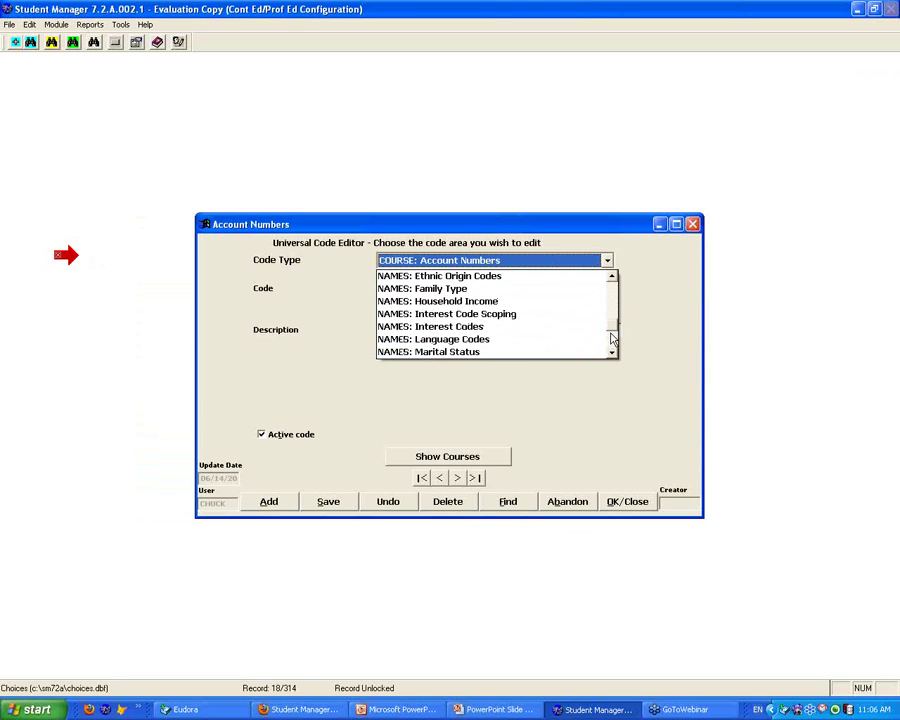
click(502, 330)
List the names that carry the ACEWARE interest code and close the list.
drag(498, 228, 393, 146)
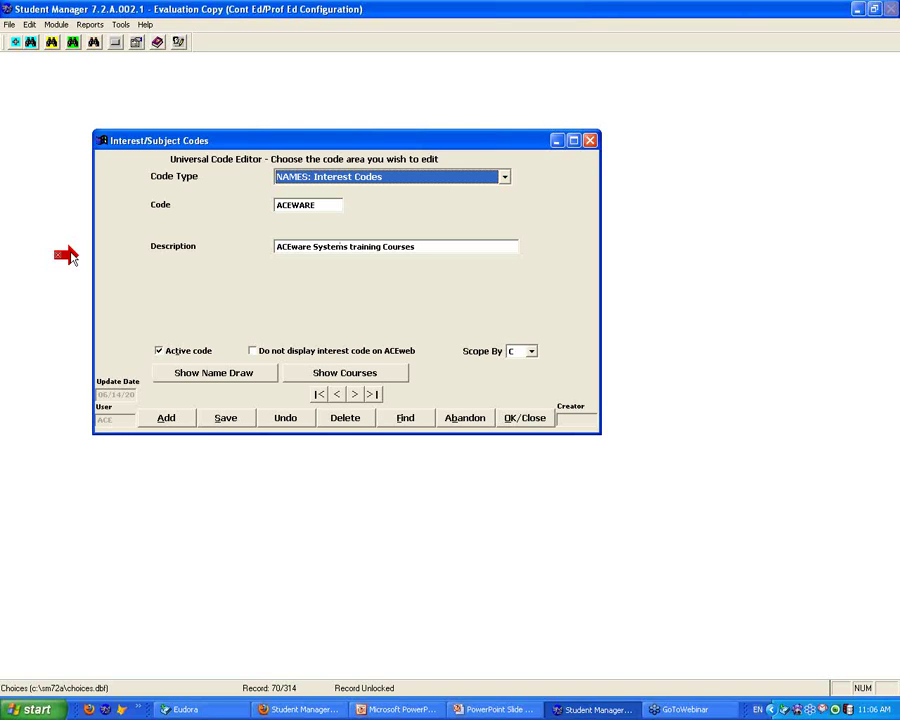
click(214, 372)
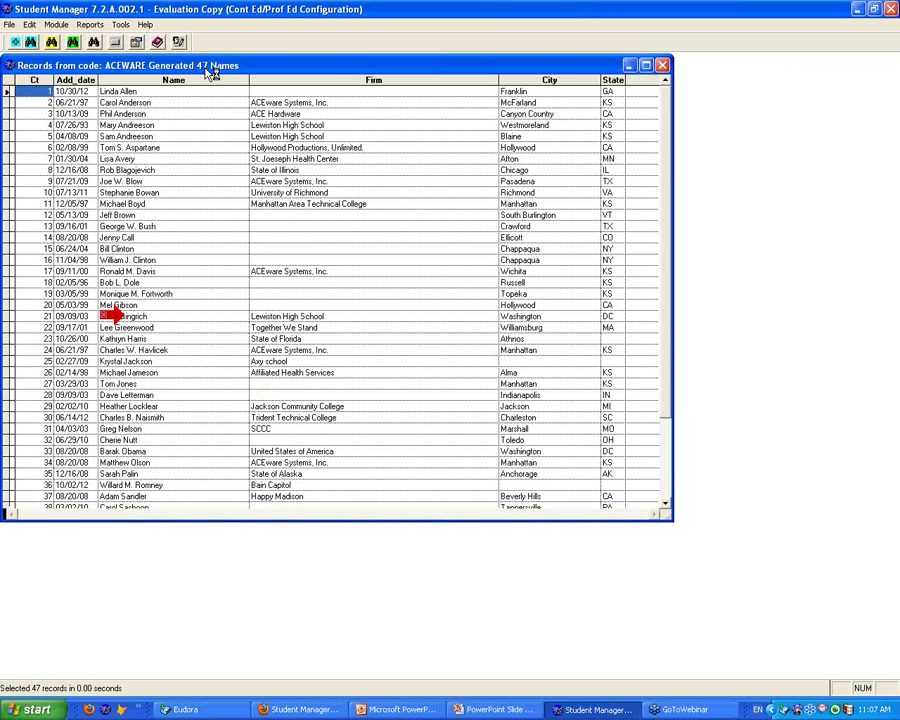
click(662, 66)
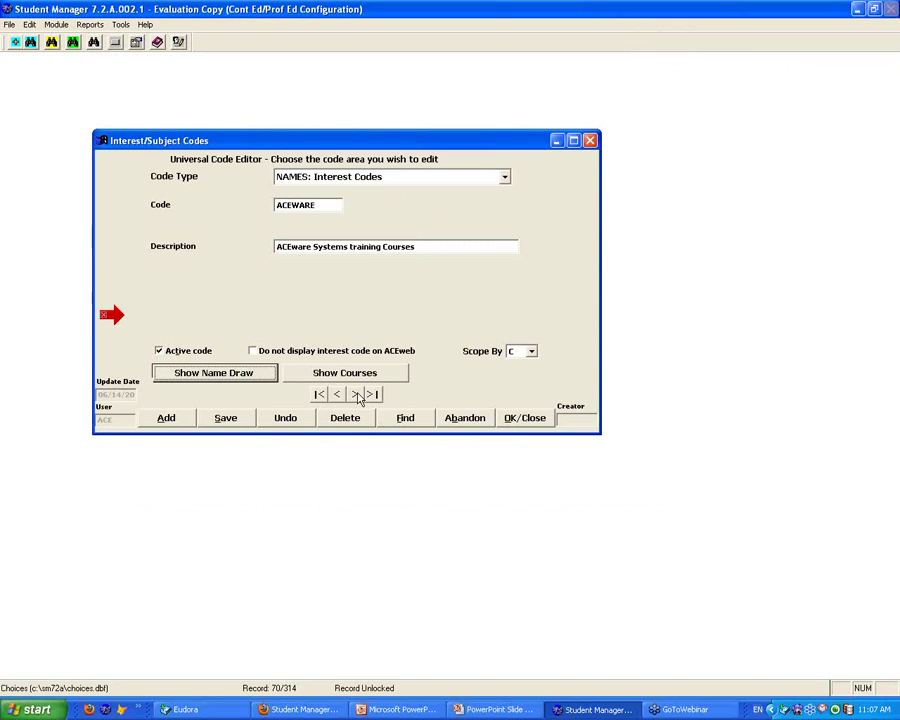
Advance to the APPENHAN interest code and list its names sorted by last name, followed by its courses.
click(357, 395)
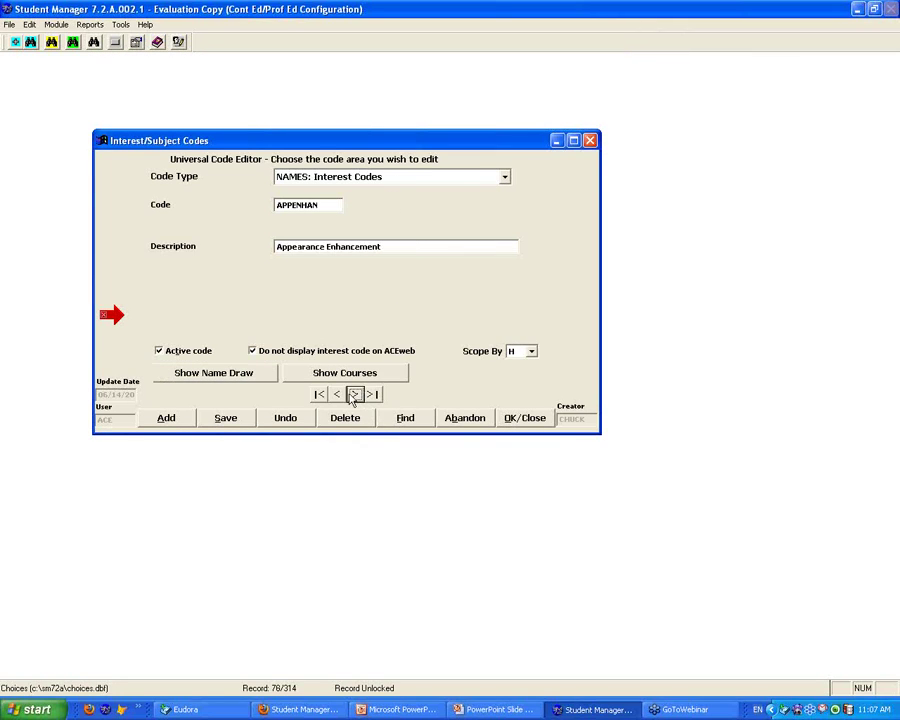
click(244, 372)
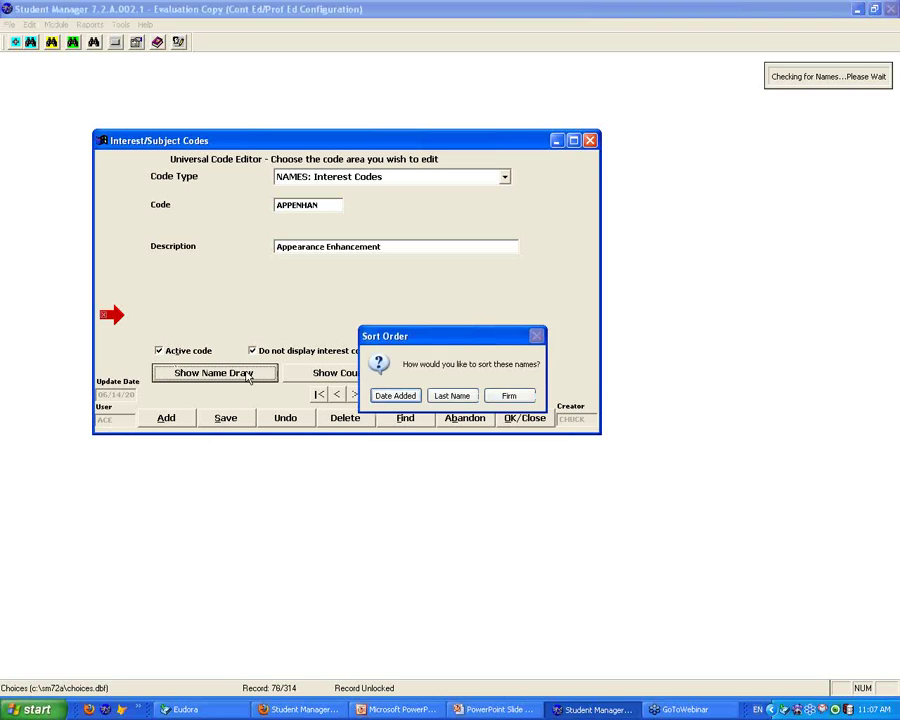
click(461, 395)
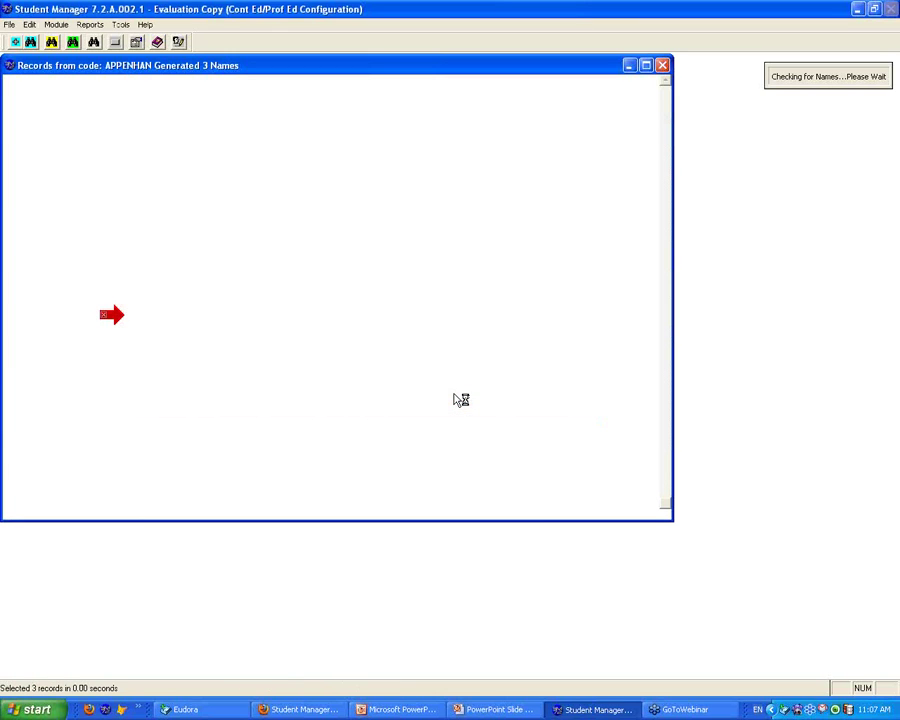
click(661, 64)
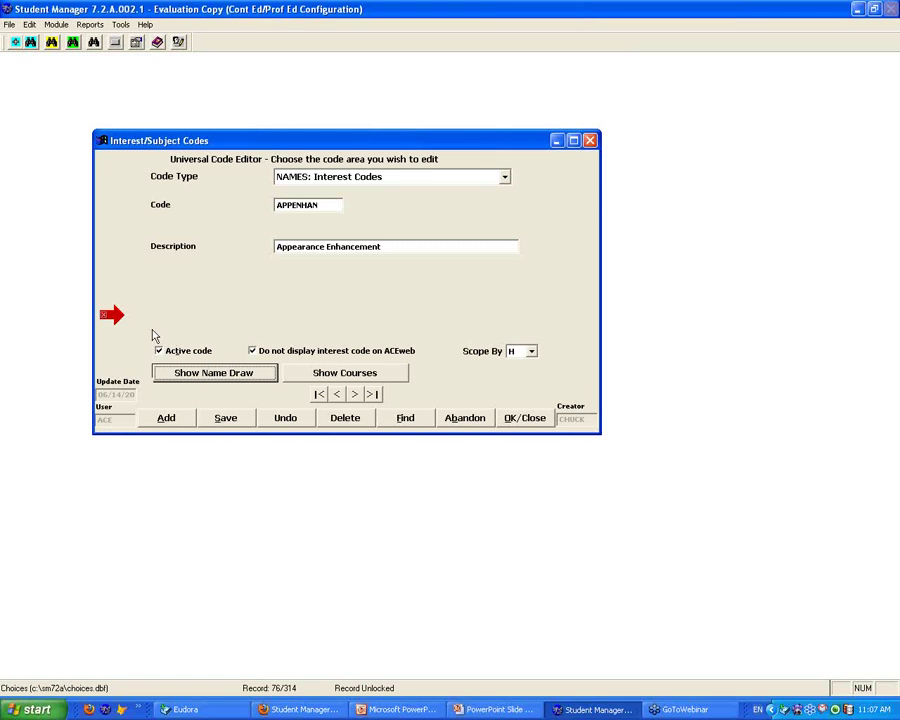
click(113, 318)
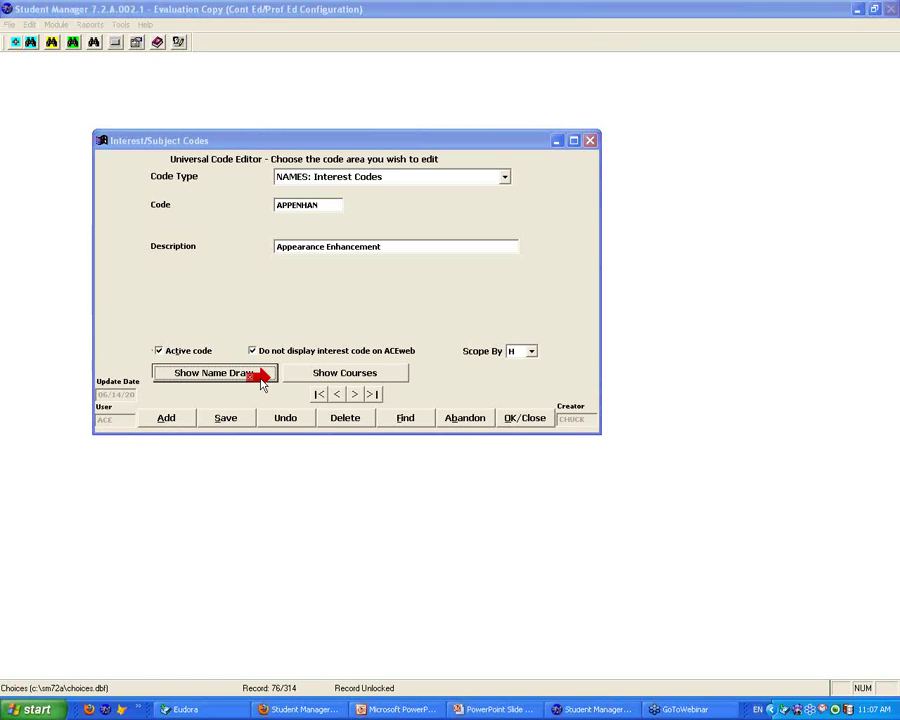
click(327, 379)
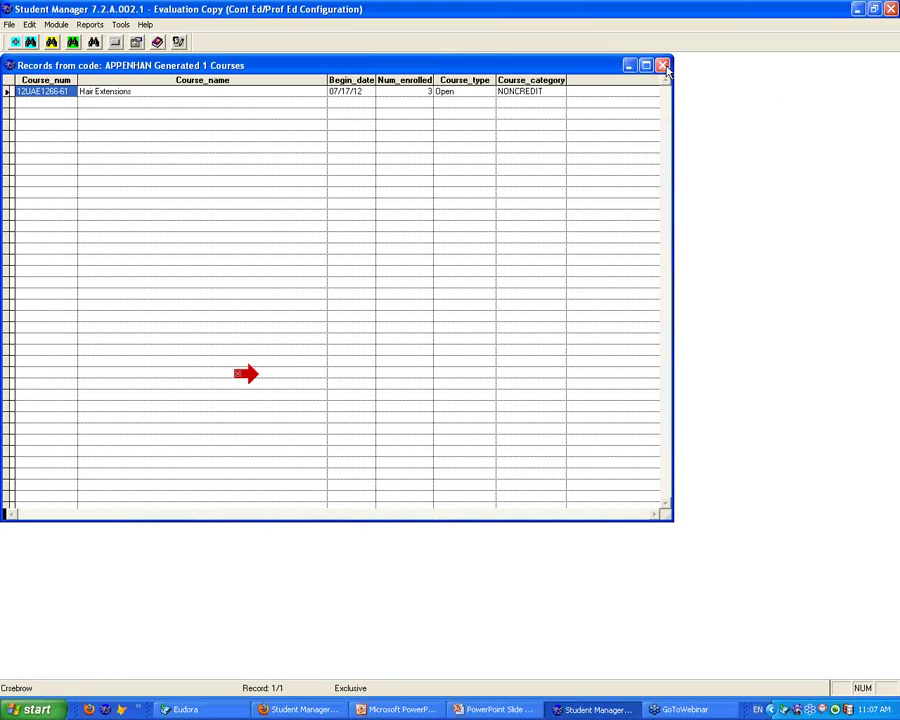
Close the APPENHAN course list, switch to the PowerPoint slide show and advance to the Code Cleanup slide.
click(662, 66)
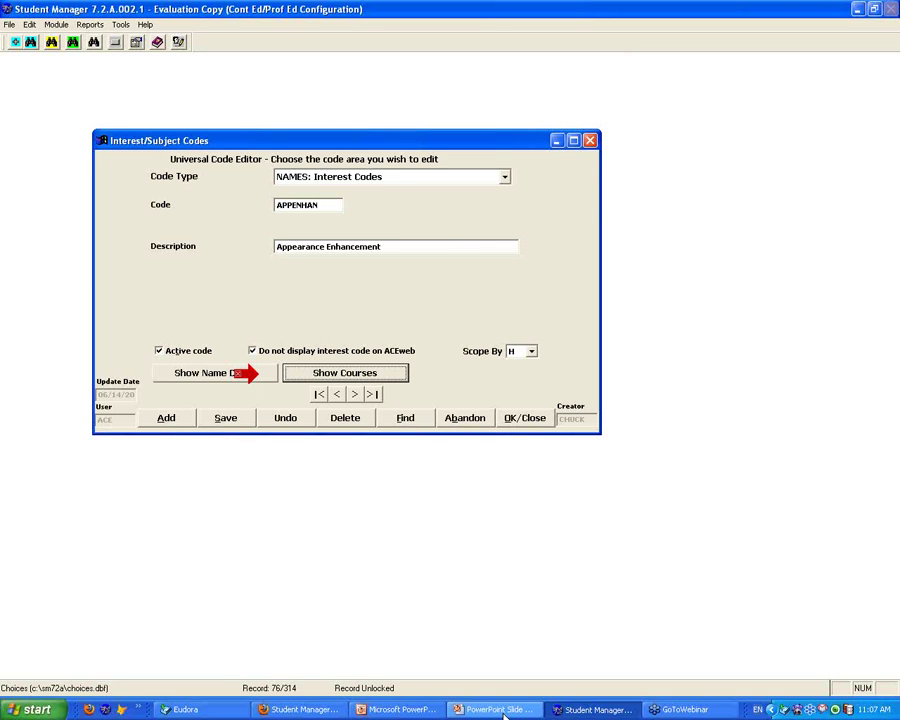
click(505, 714)
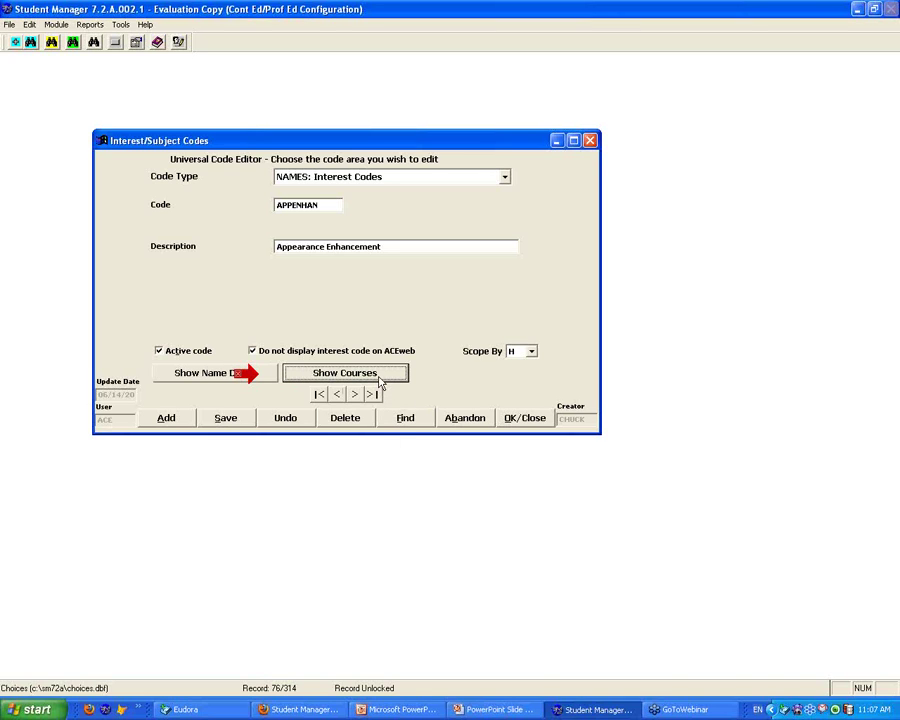
click(513, 712)
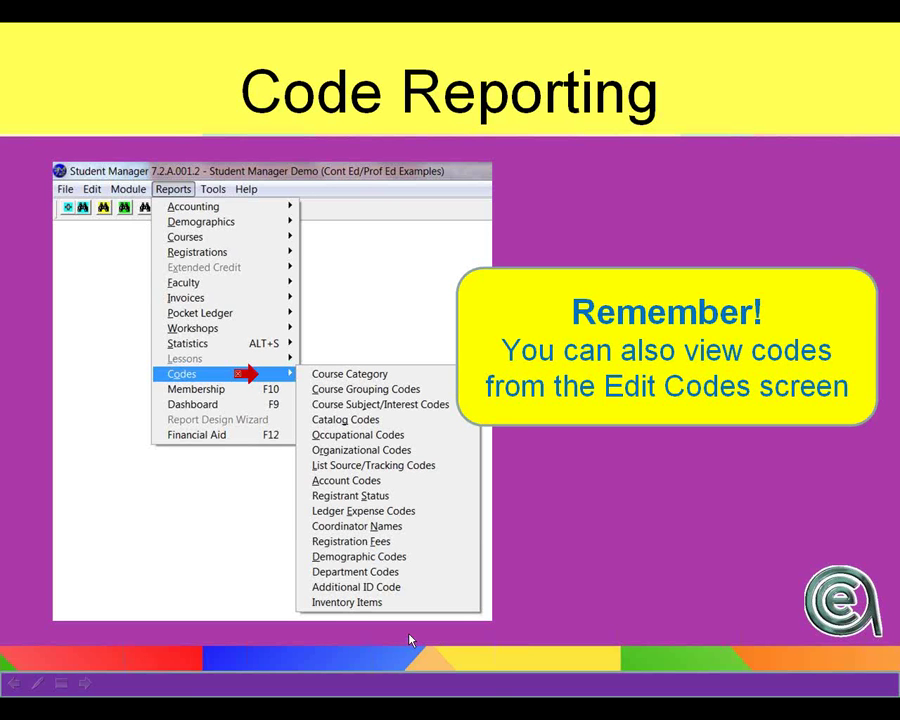
click(408, 633)
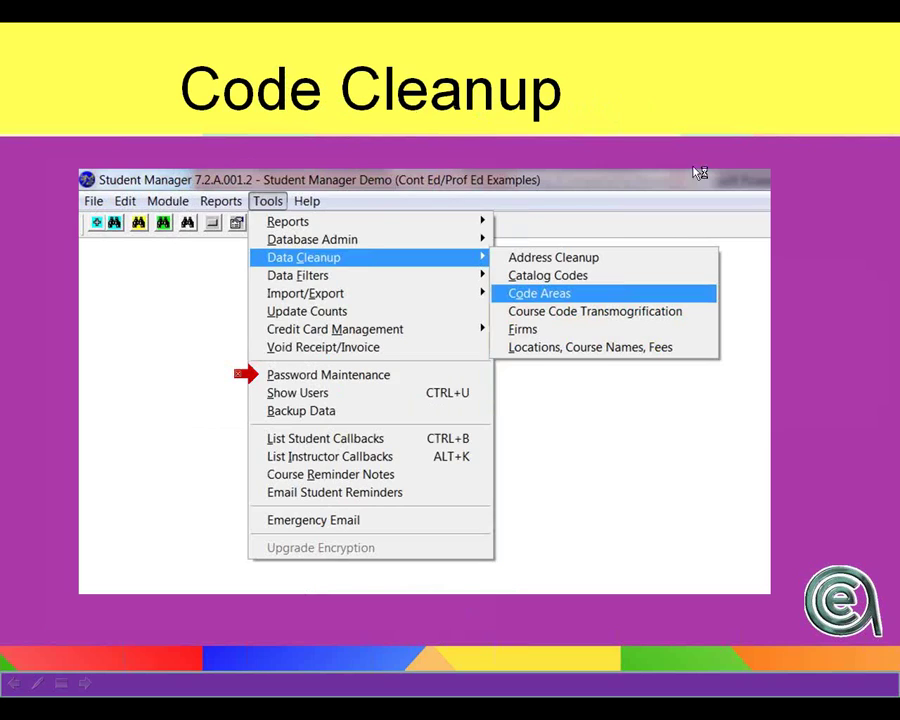
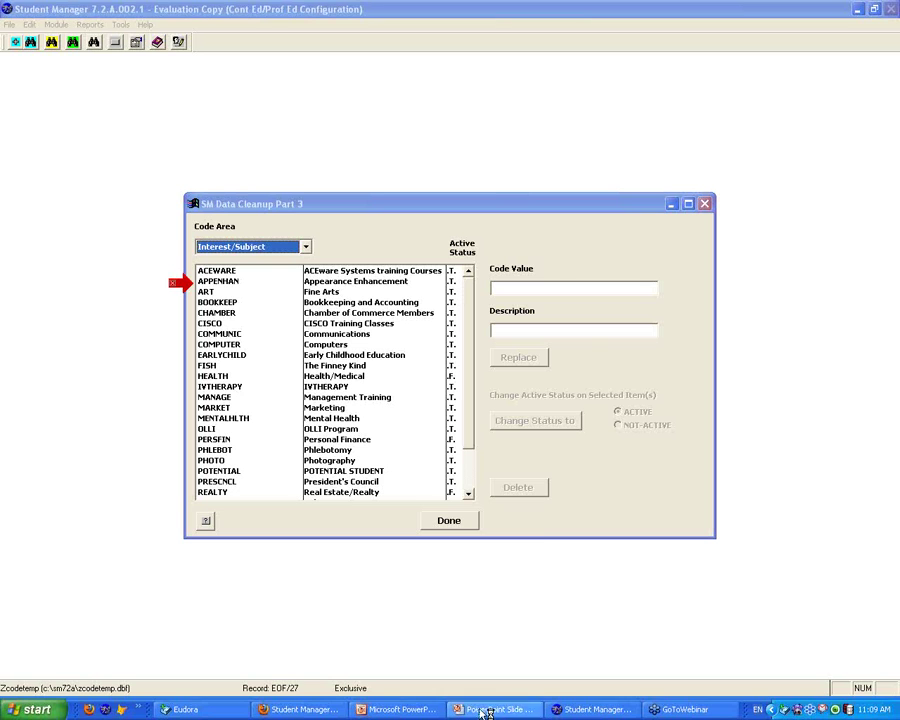
Close the data cleanup window and view the Occupation choices in a registrant's name record.
click(449, 521)
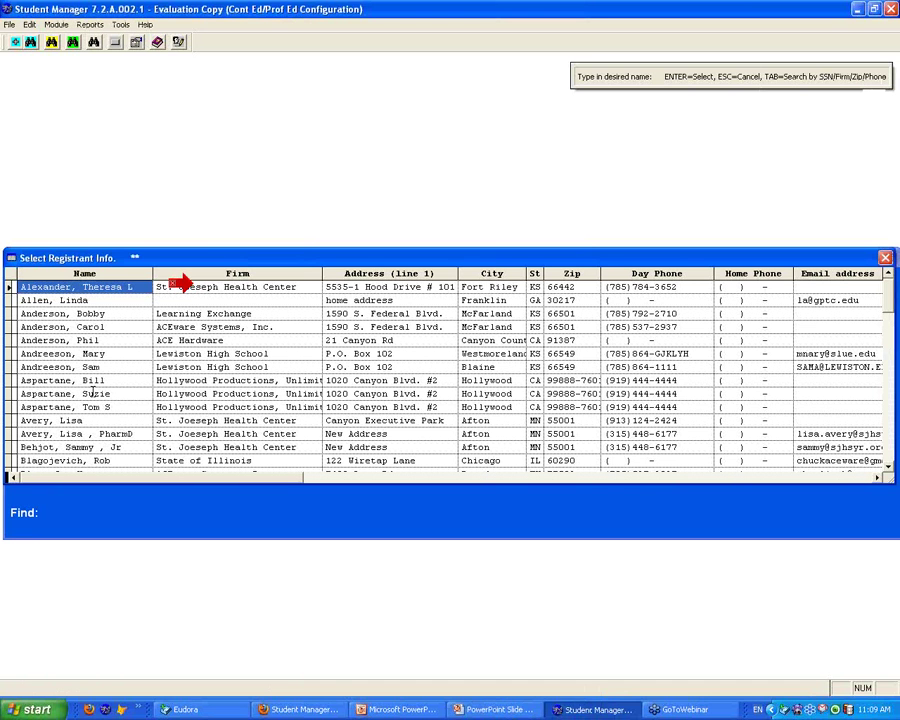
double_click(92, 393)
click(592, 303)
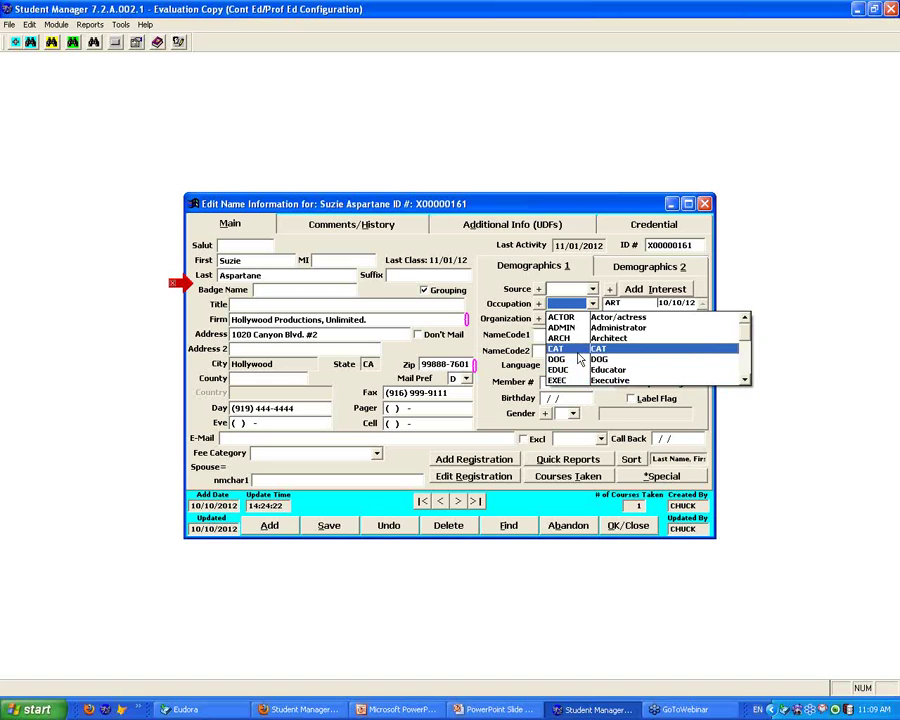
click(541, 288)
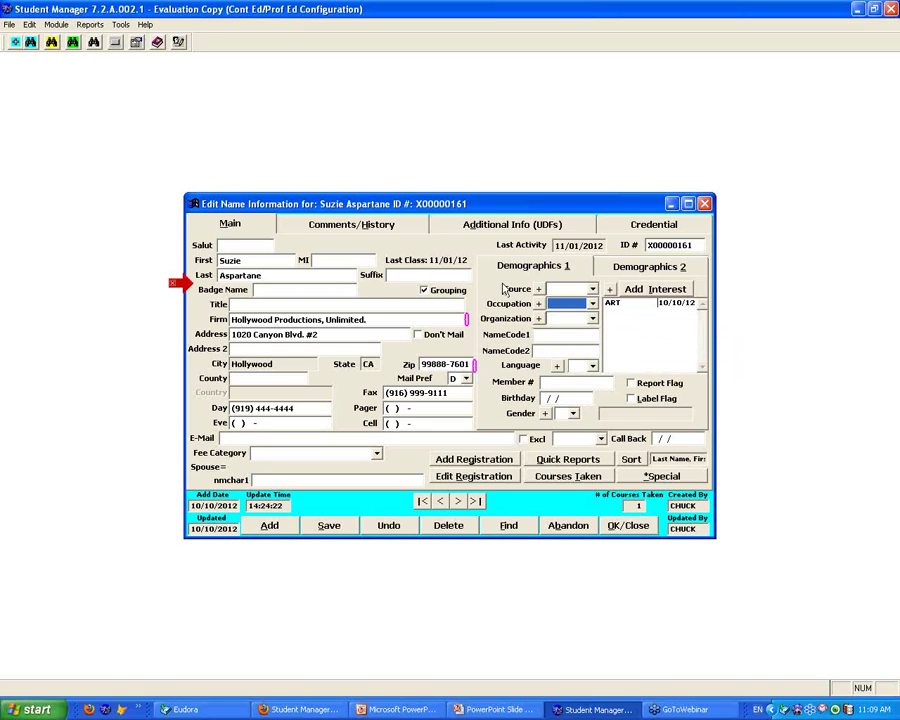
Mark the CAT and DOG codes as not active under NAMES: Occupational Codes in the Universal Code Editor.
click(122, 48)
click(606, 260)
drag(612, 284, 614, 348)
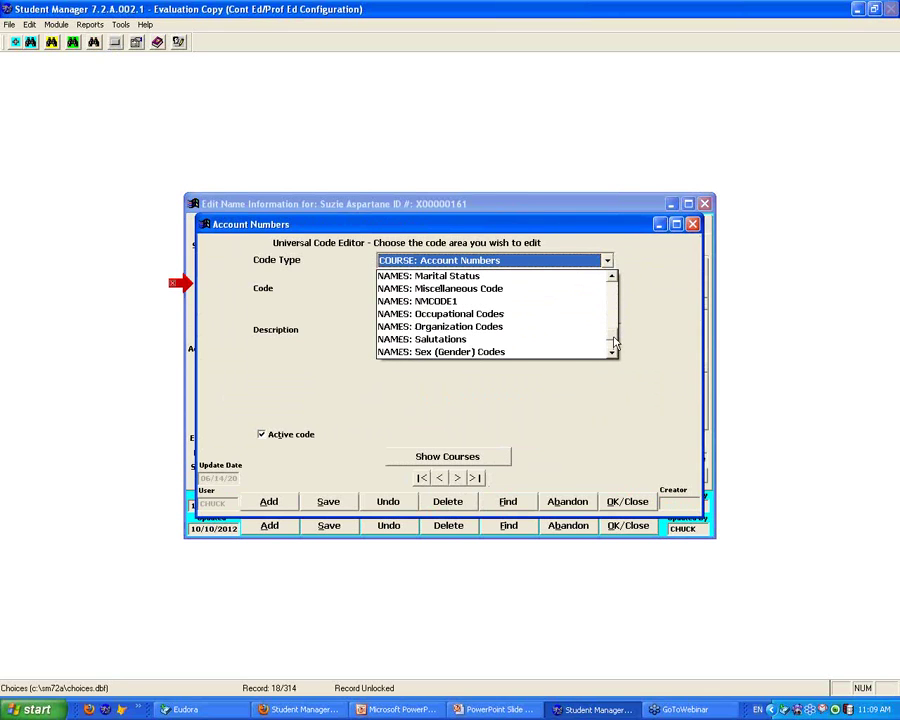
click(500, 314)
click(500, 501)
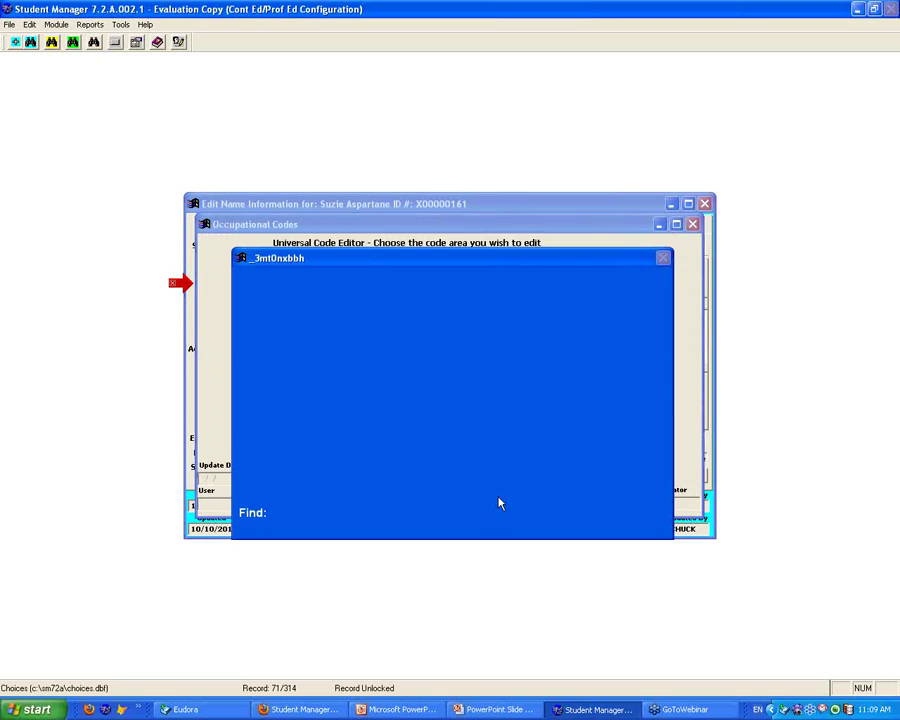
double_click(270, 327)
click(262, 434)
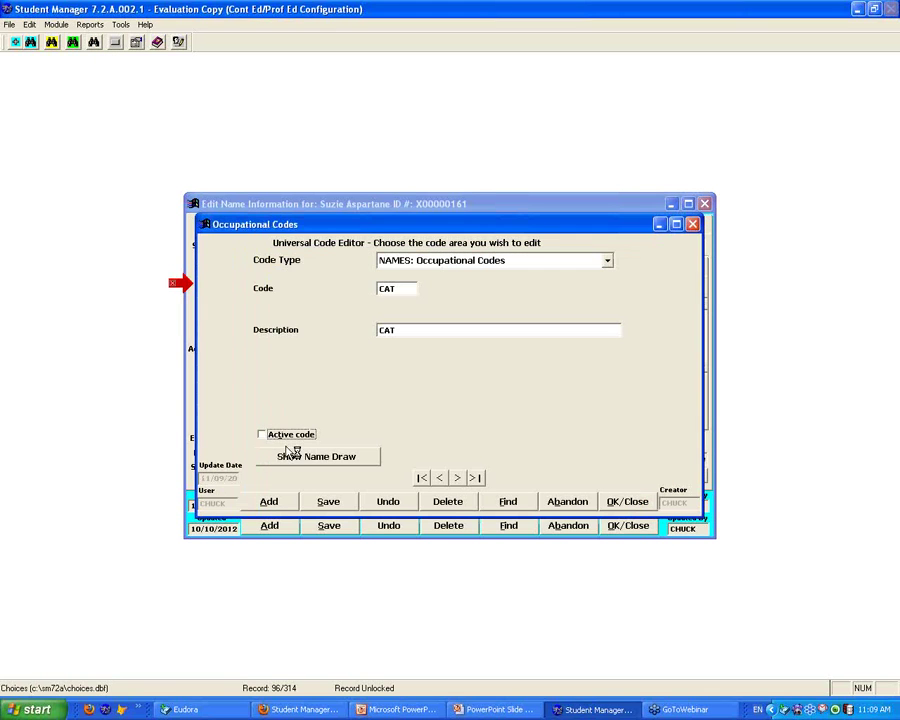
click(457, 477)
click(262, 435)
click(457, 477)
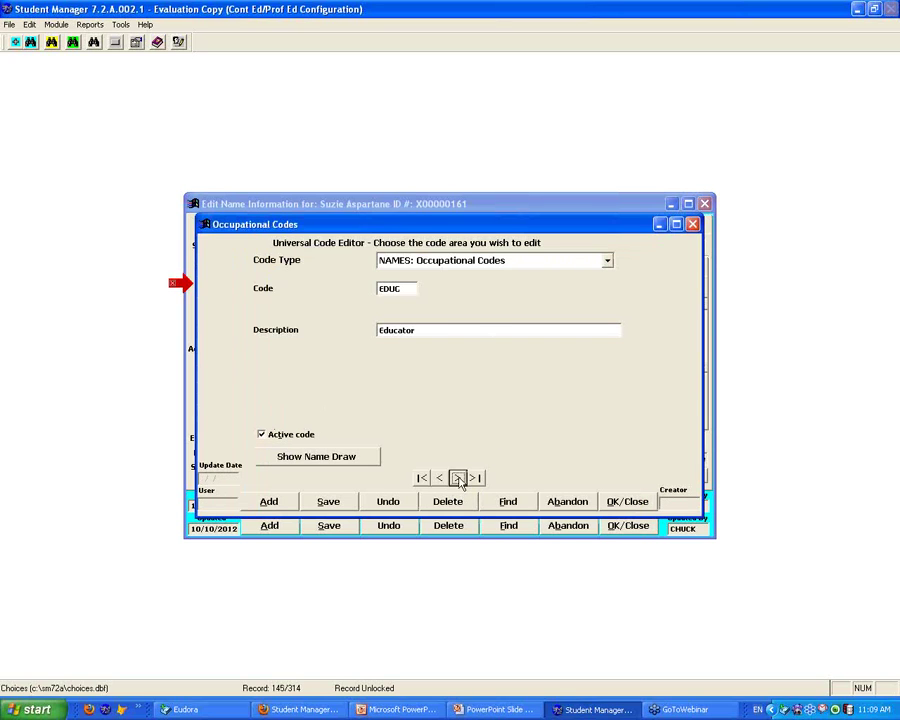
Review the active flags in the list of occupational codes and close the Universal Code Editor.
click(510, 504)
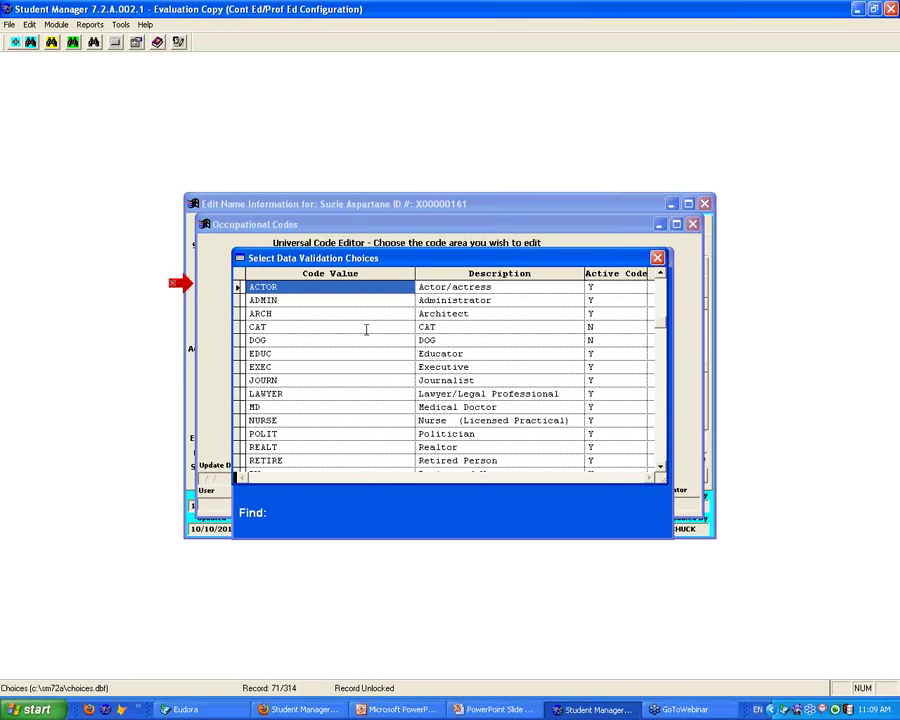
key(Return)
click(638, 503)
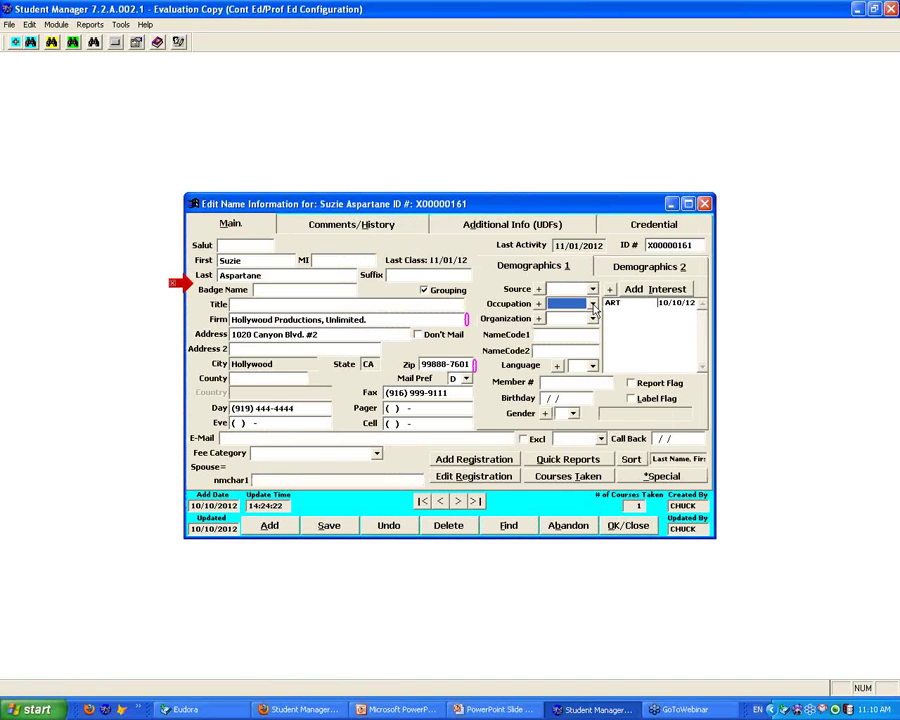
Compare the Occupation choices in the open name record with those in a second record found by last name.
click(592, 304)
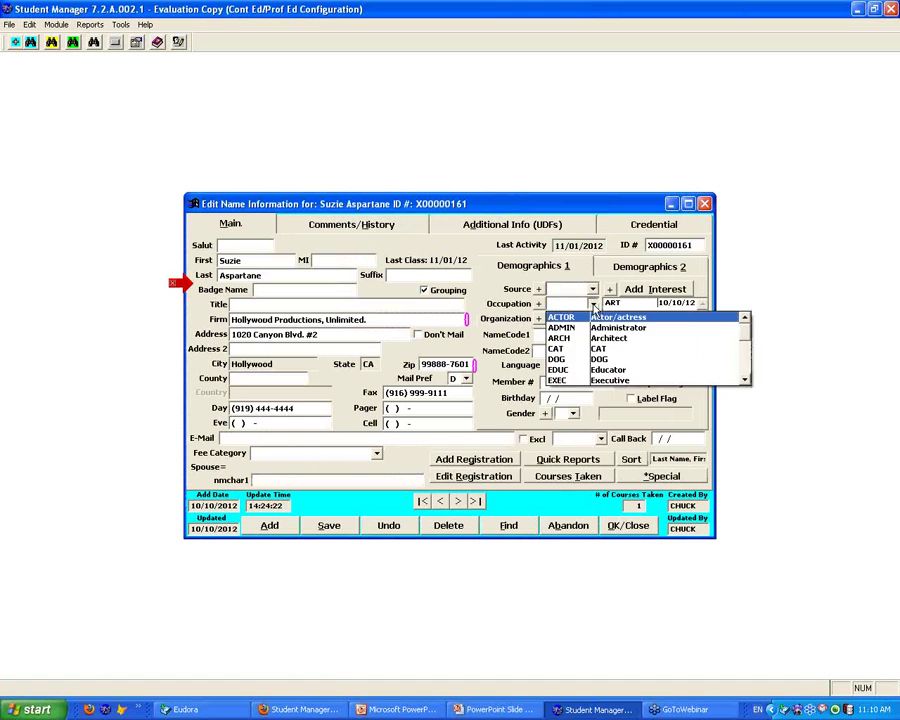
click(592, 304)
click(632, 527)
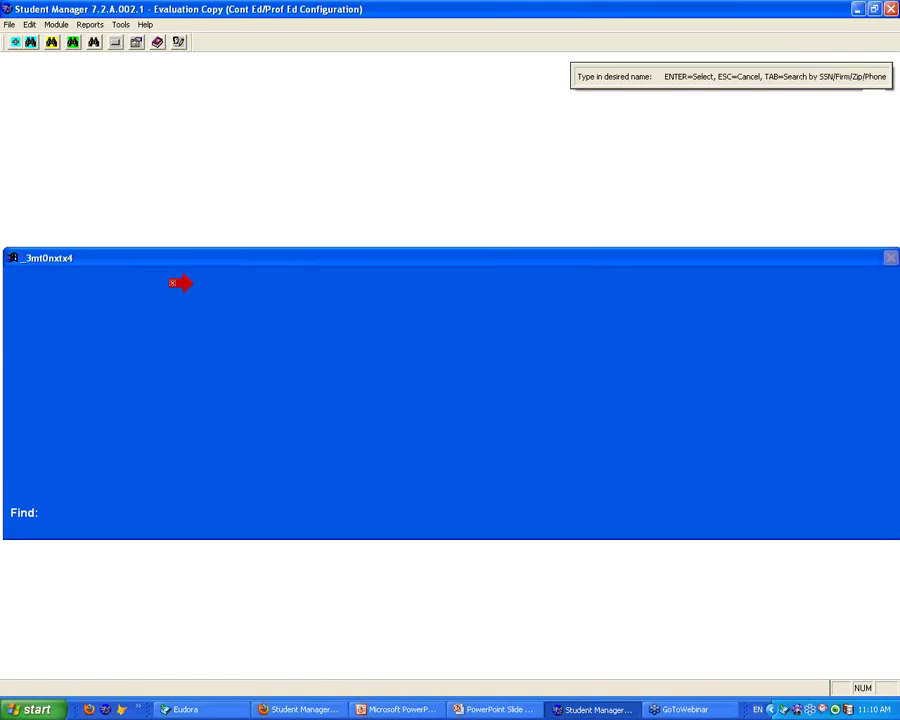
text(HAV)
key(Return)
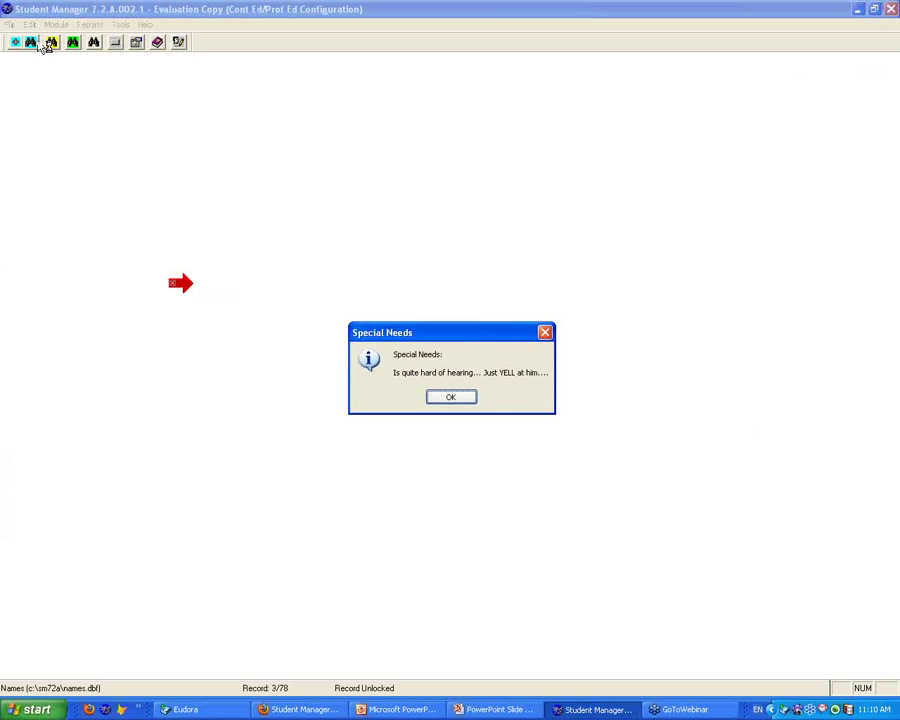
key(Return)
click(592, 304)
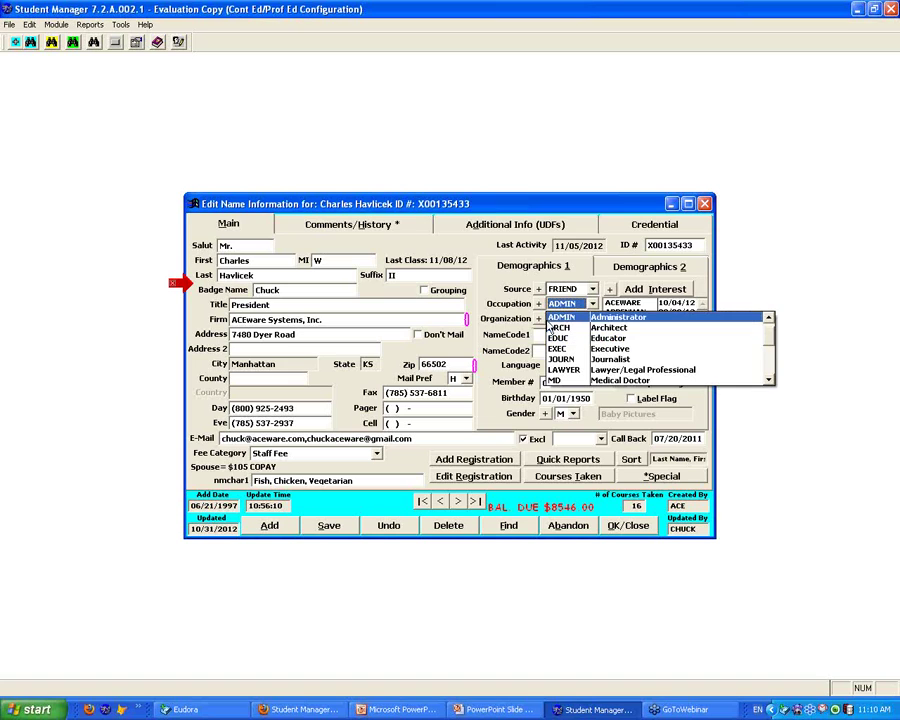
click(490, 290)
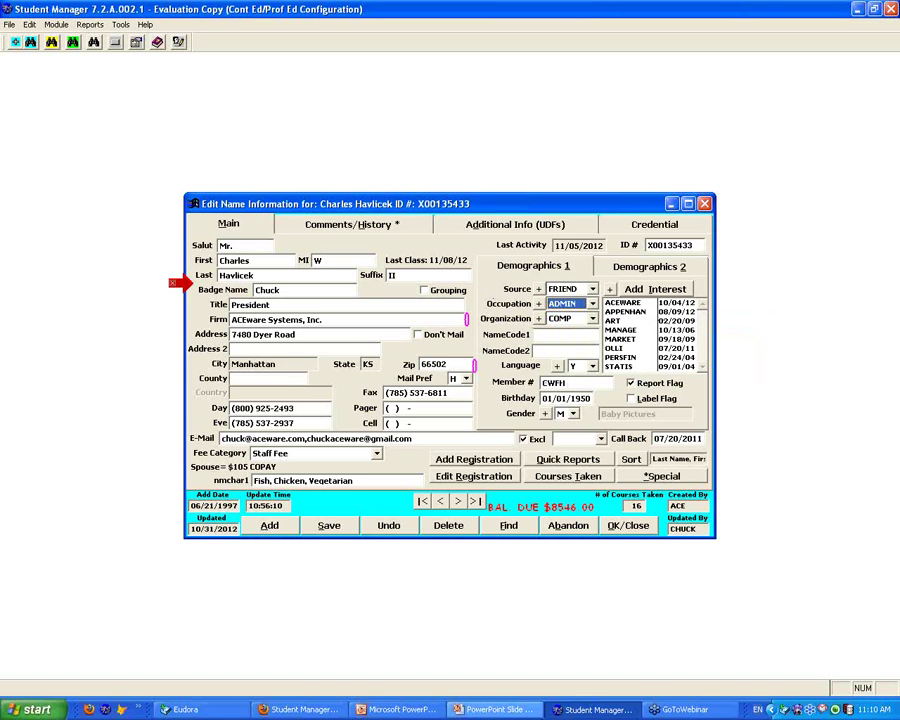
Close the name record and list the Interest/Subject codes in the Code Areas data cleanup.
click(527, 712)
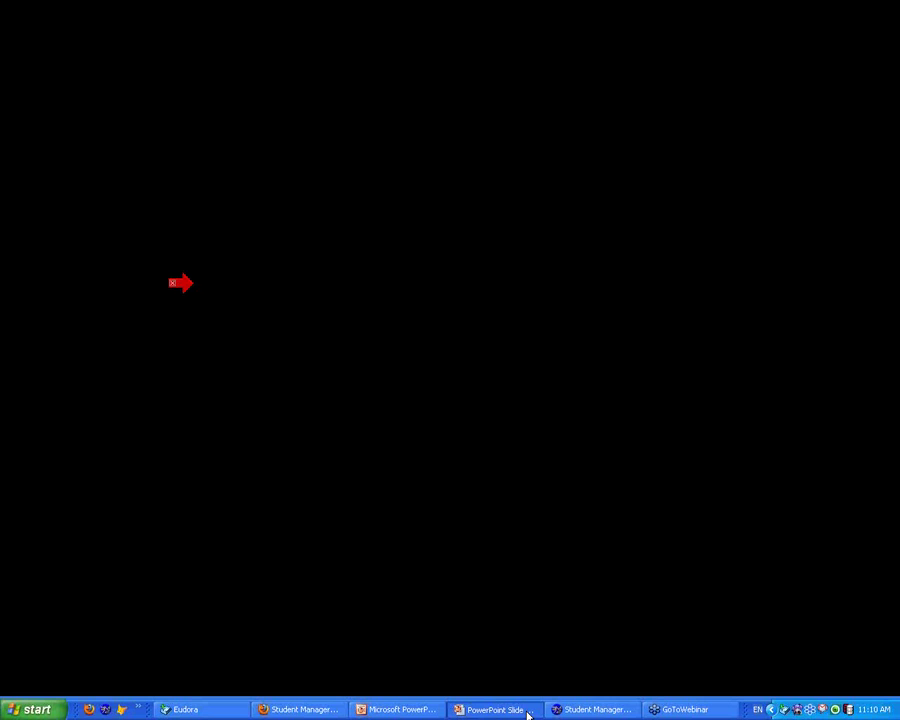
key(alt+Tab)
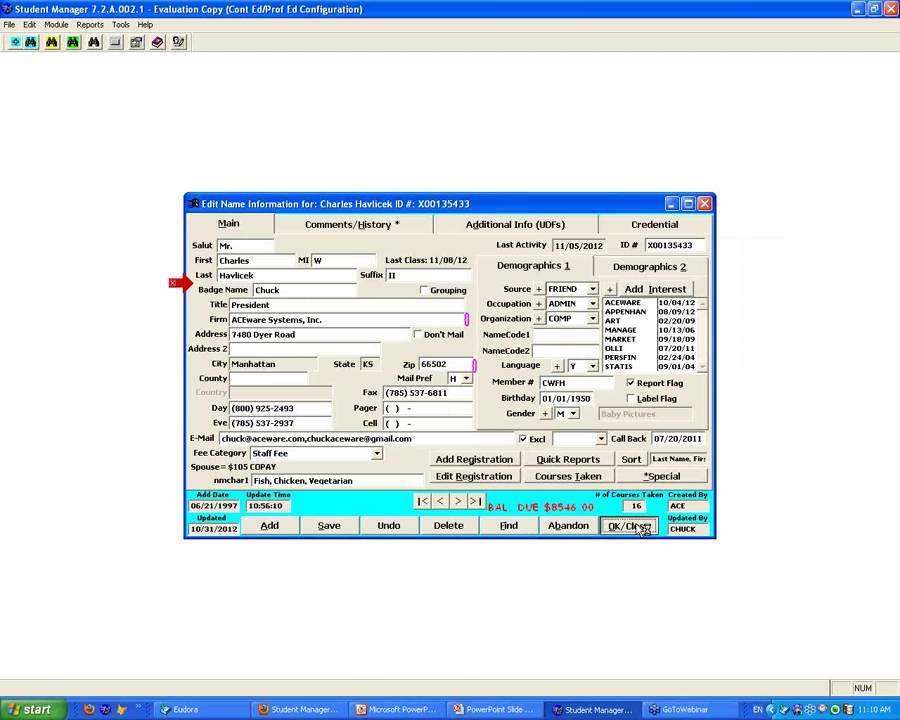
click(844, 696)
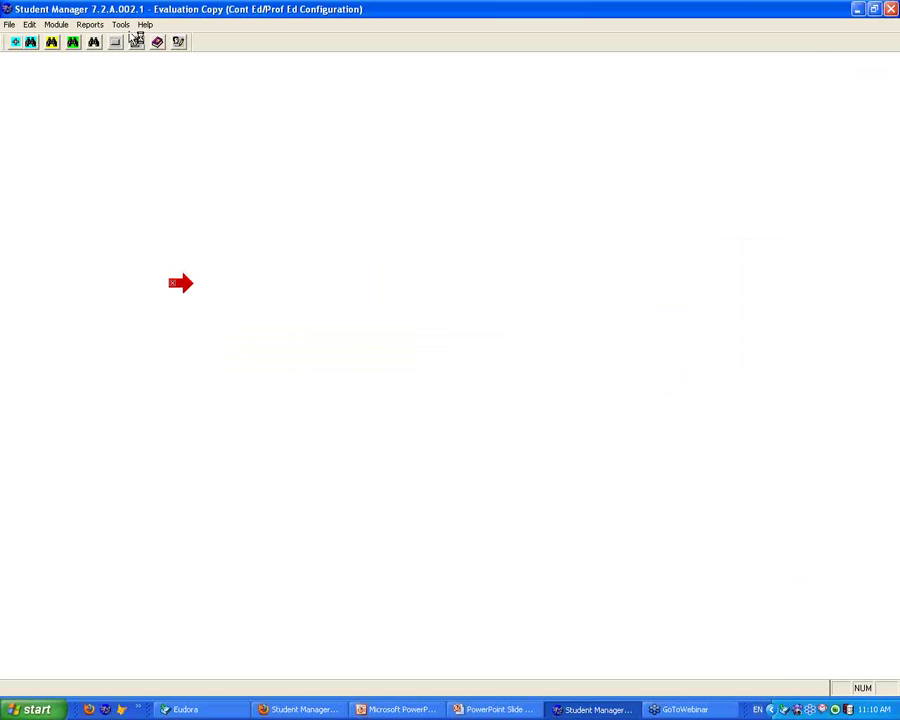
click(121, 25)
mouse_move(139, 70)
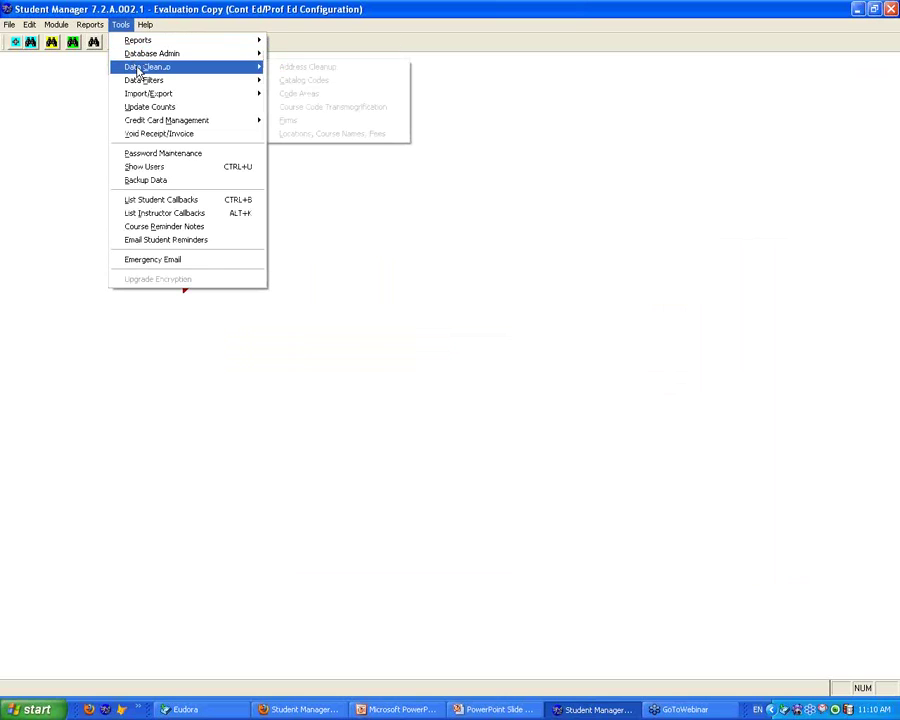
click(300, 94)
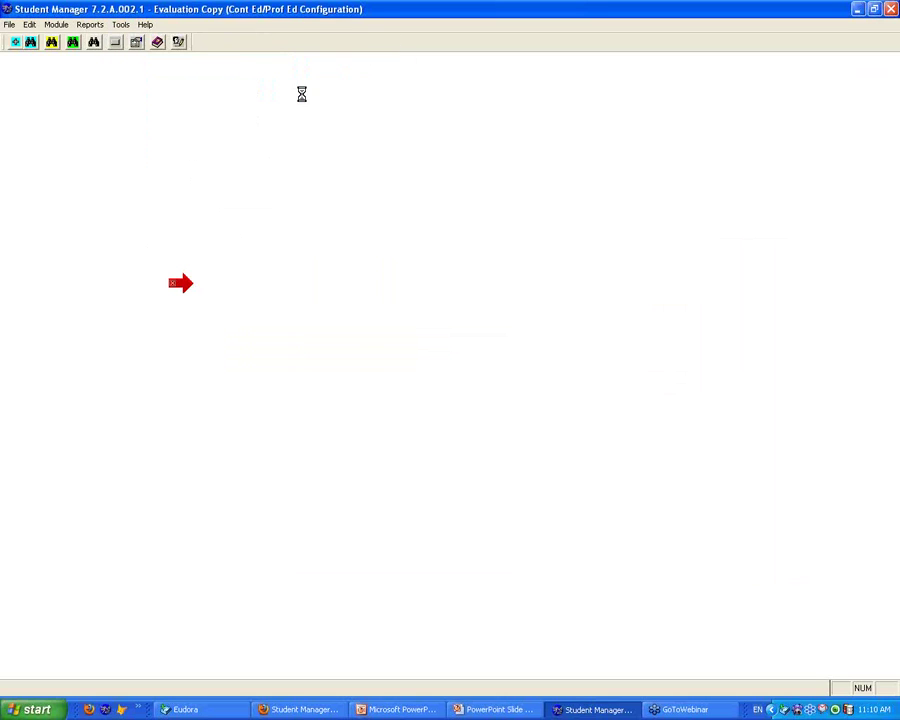
click(306, 247)
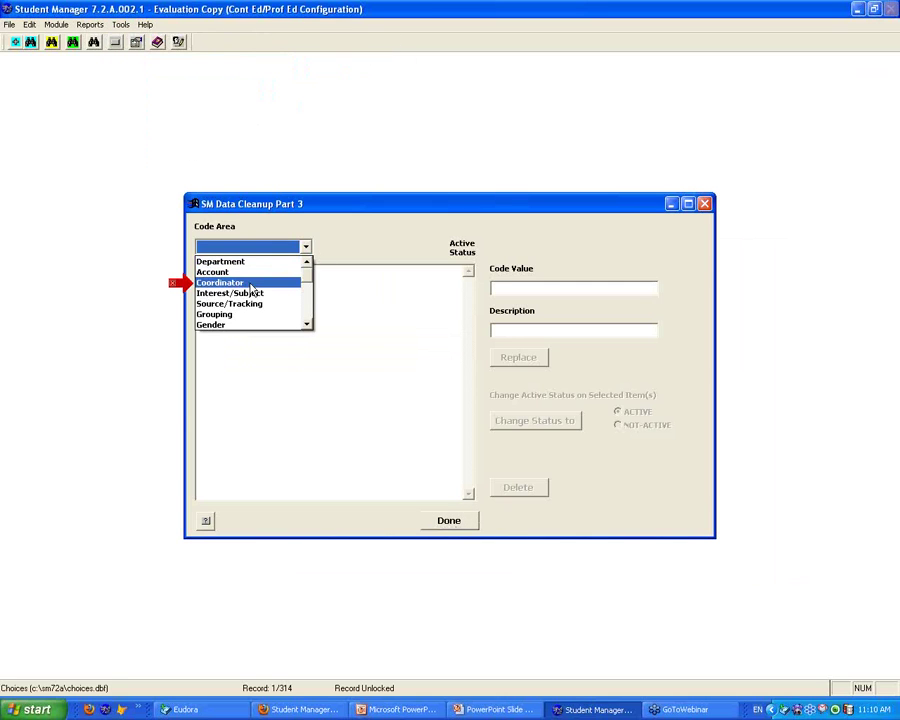
click(246, 294)
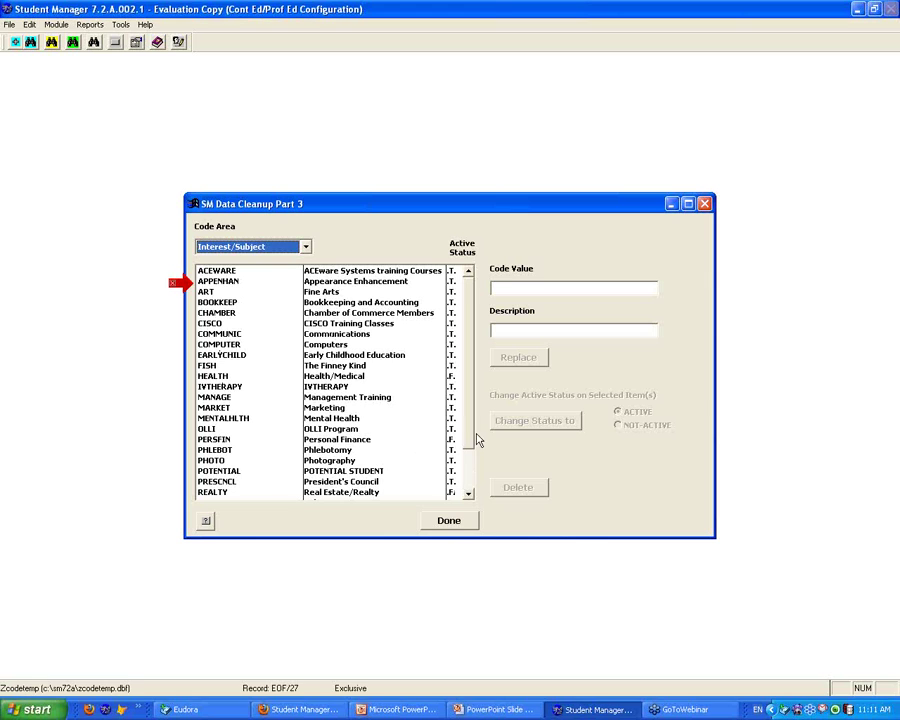
drag(469, 435, 502, 357)
Delete the CAT and DOG codes from the Occupation code area.
click(250, 246)
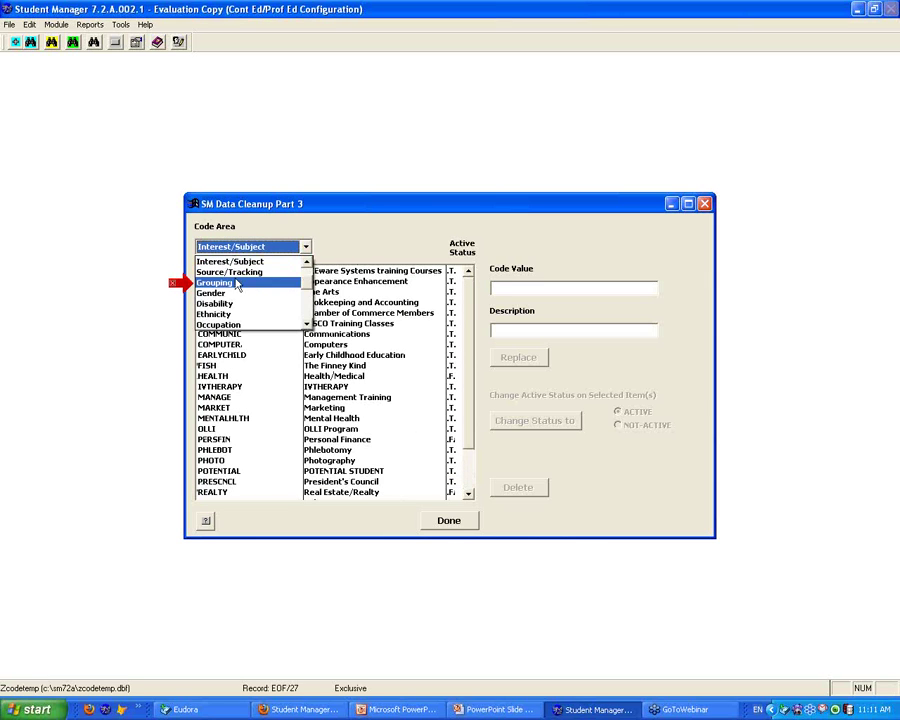
click(222, 324)
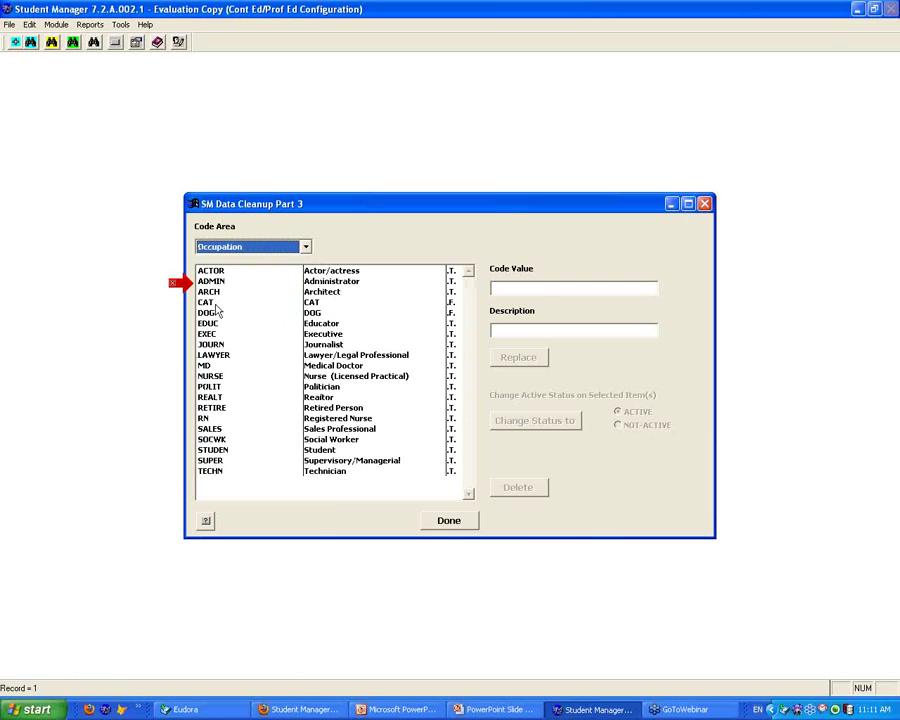
click(212, 304)
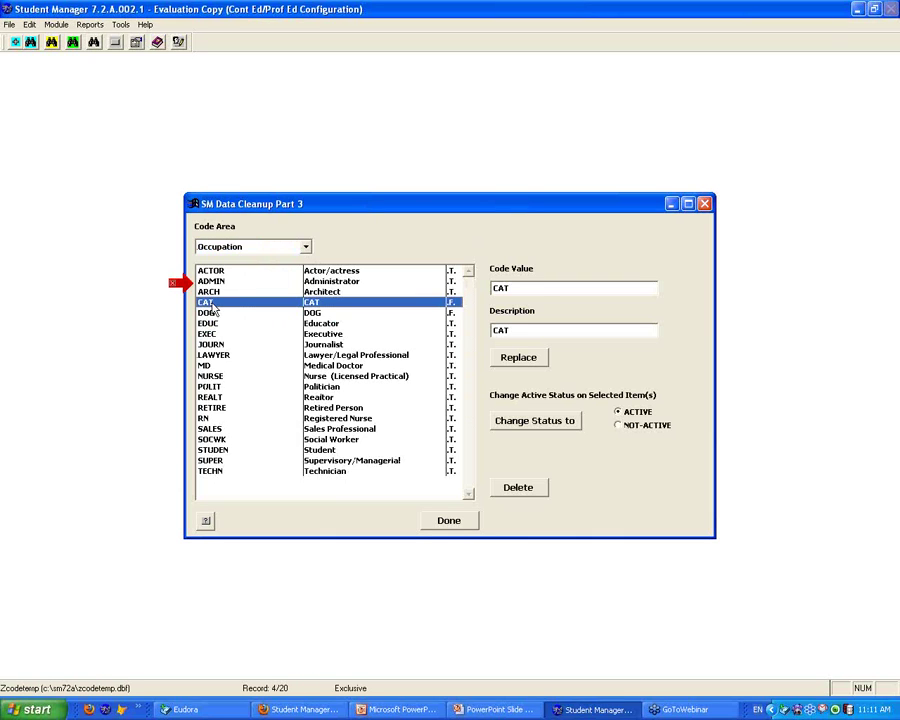
ctrl+click(212, 312)
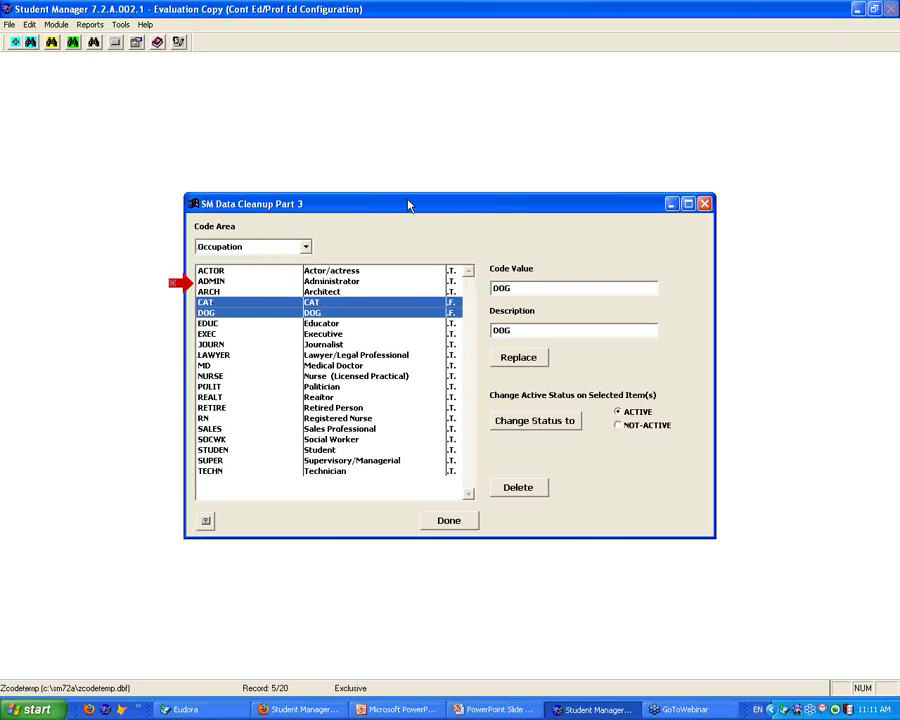
click(534, 497)
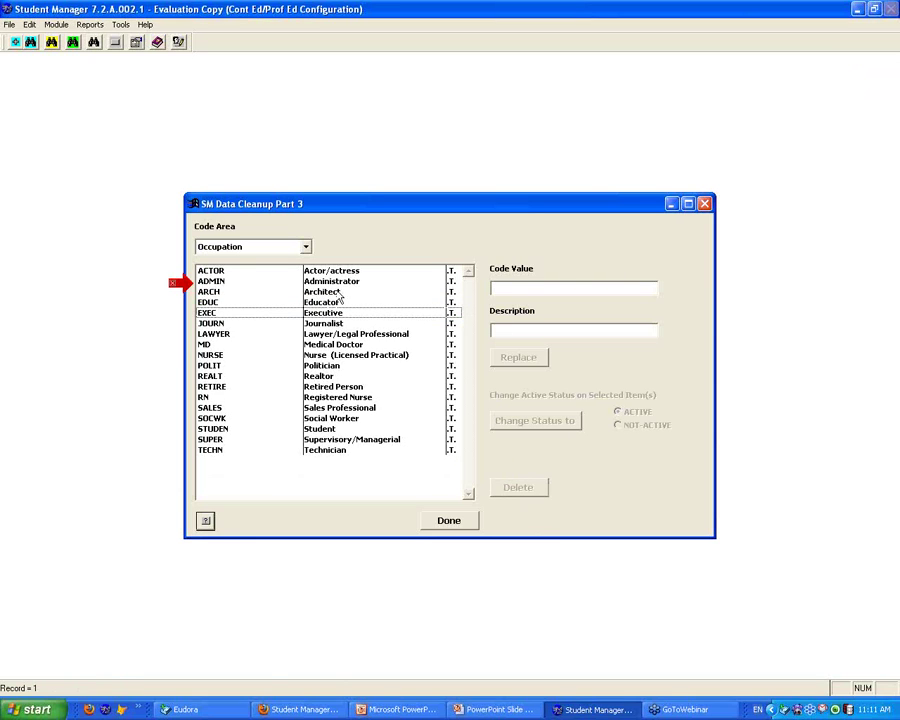
Select the ARCH, JOURN, MD and NURSE occupation codes for a joint change to NOT-ACTIVE and close the cleanup without applying it.
click(212, 293)
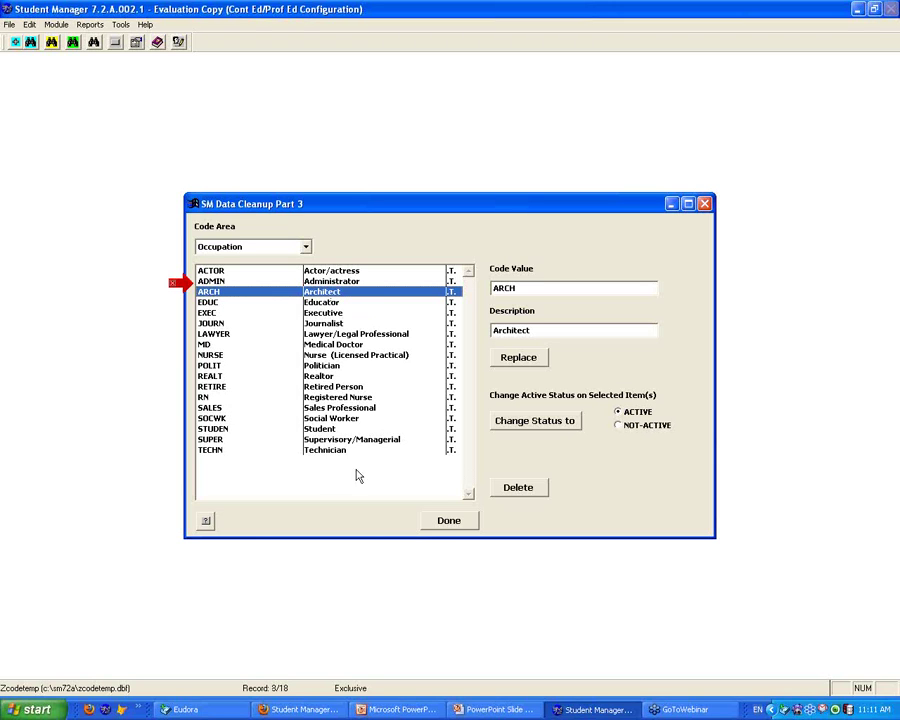
ctrl+click(218, 325)
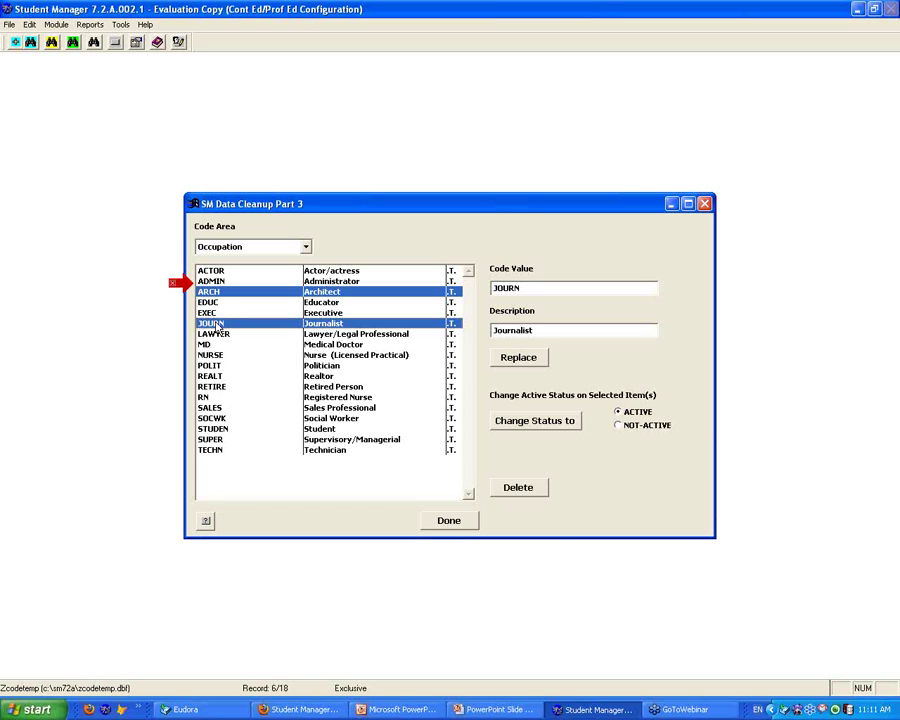
ctrl+click(210, 345)
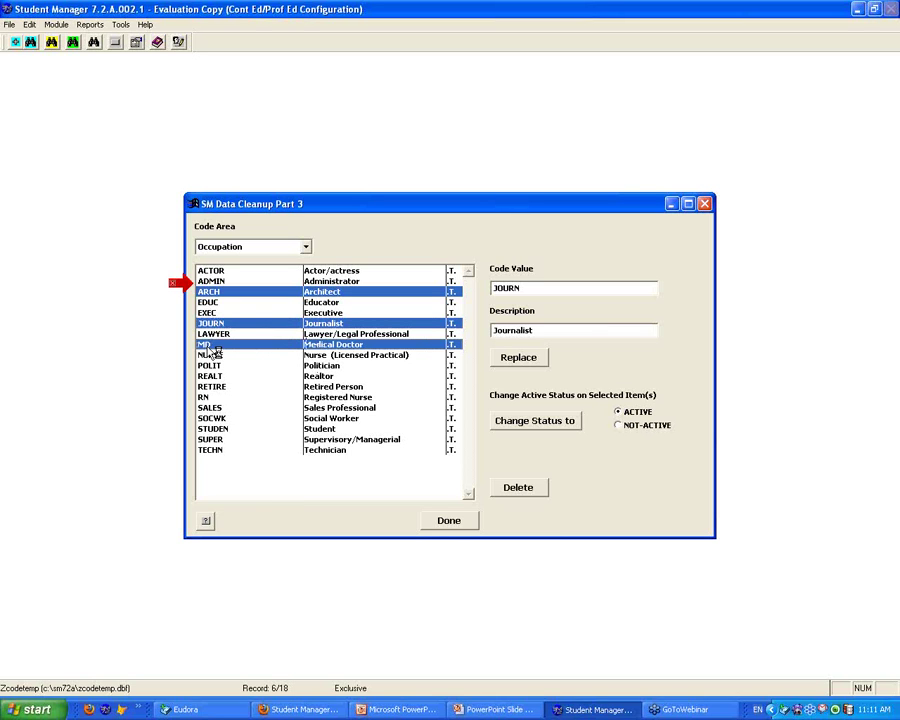
ctrl+click(210, 355)
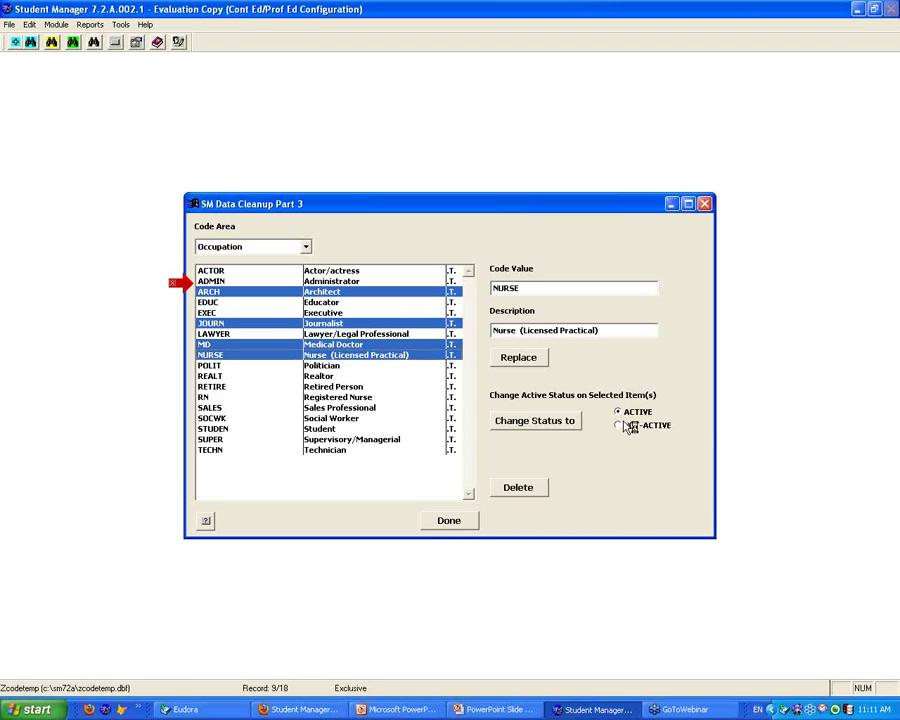
click(629, 430)
click(449, 521)
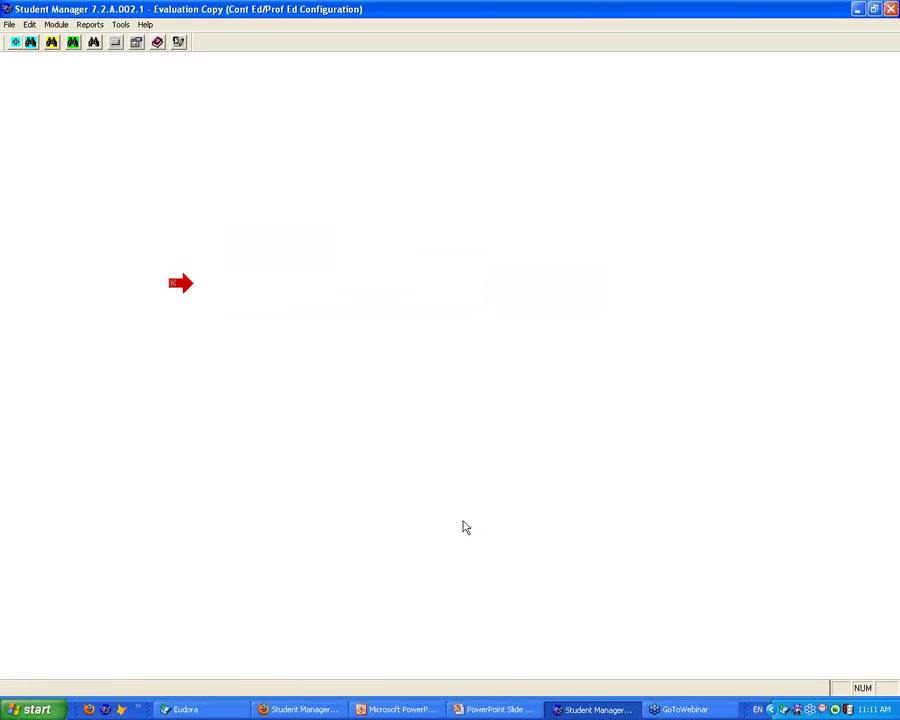
Reopen the Code Areas data cleanup and list the Interest/Subject codes.
click(121, 24)
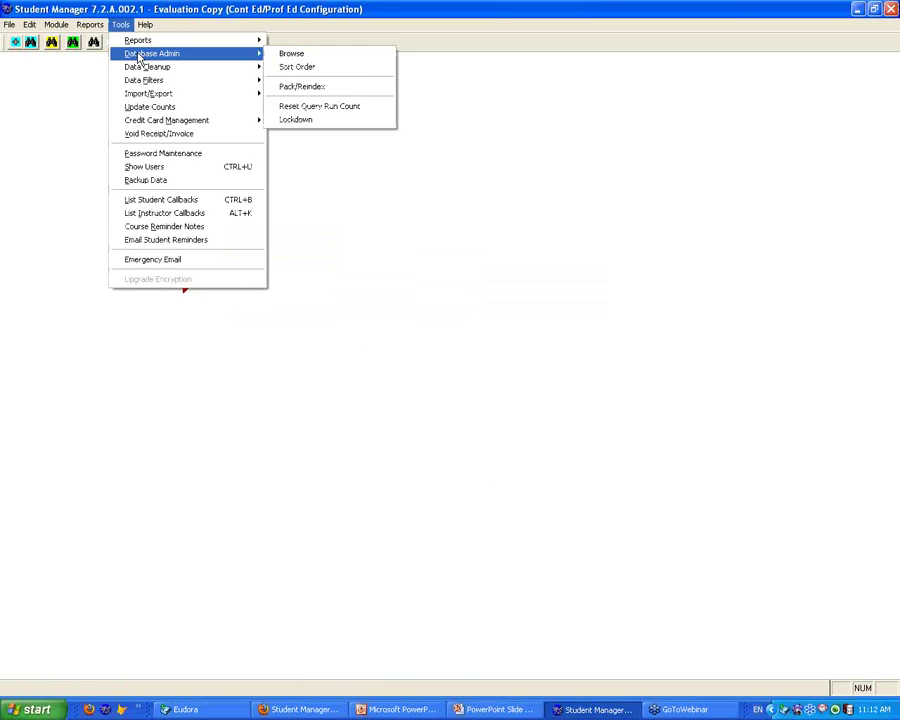
mouse_move(222, 84)
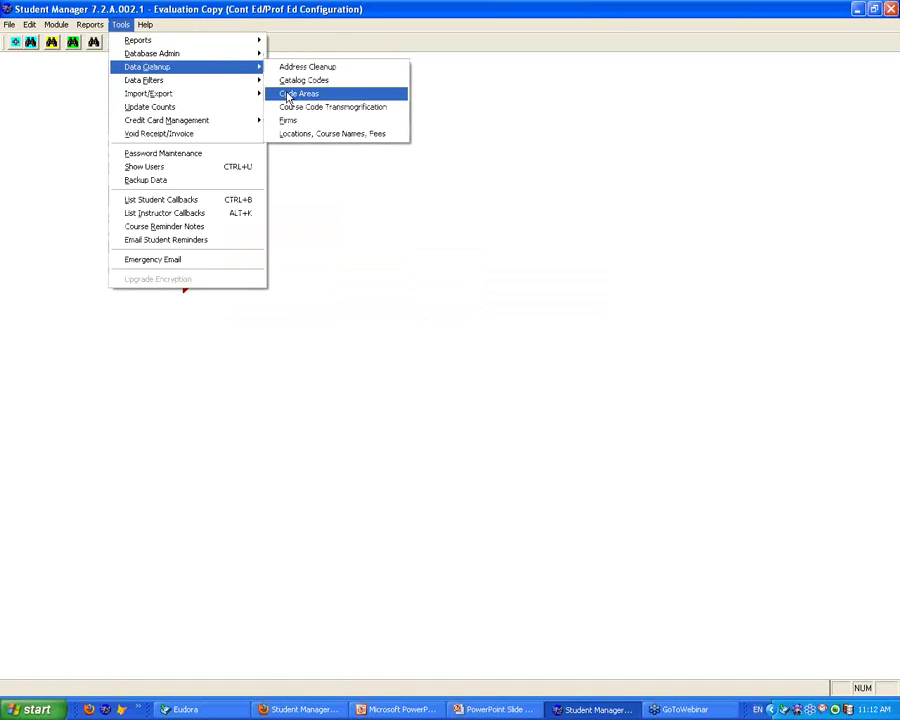
click(288, 94)
click(306, 247)
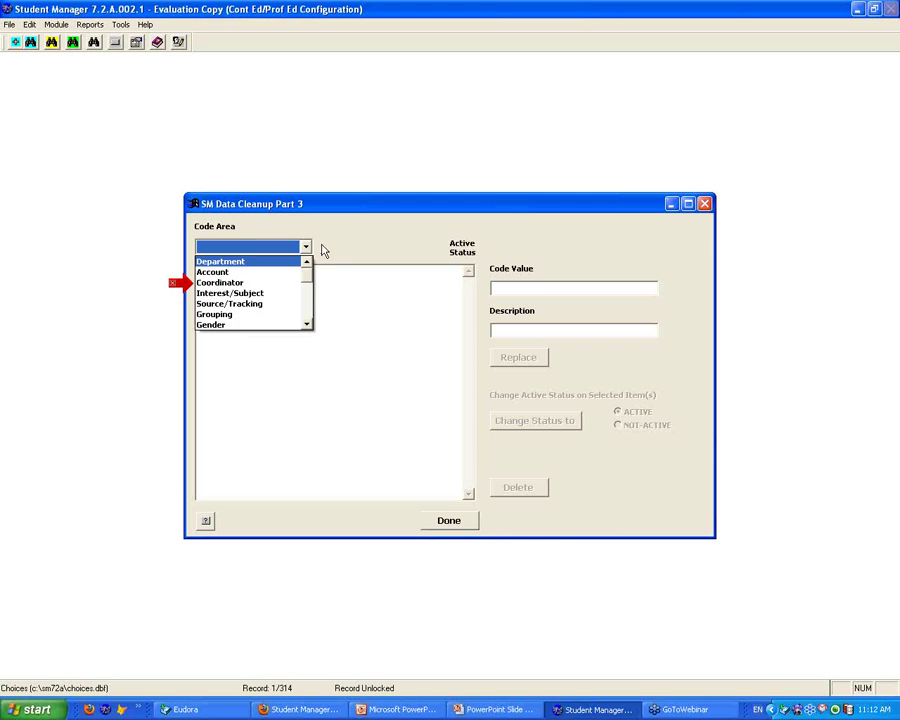
click(248, 295)
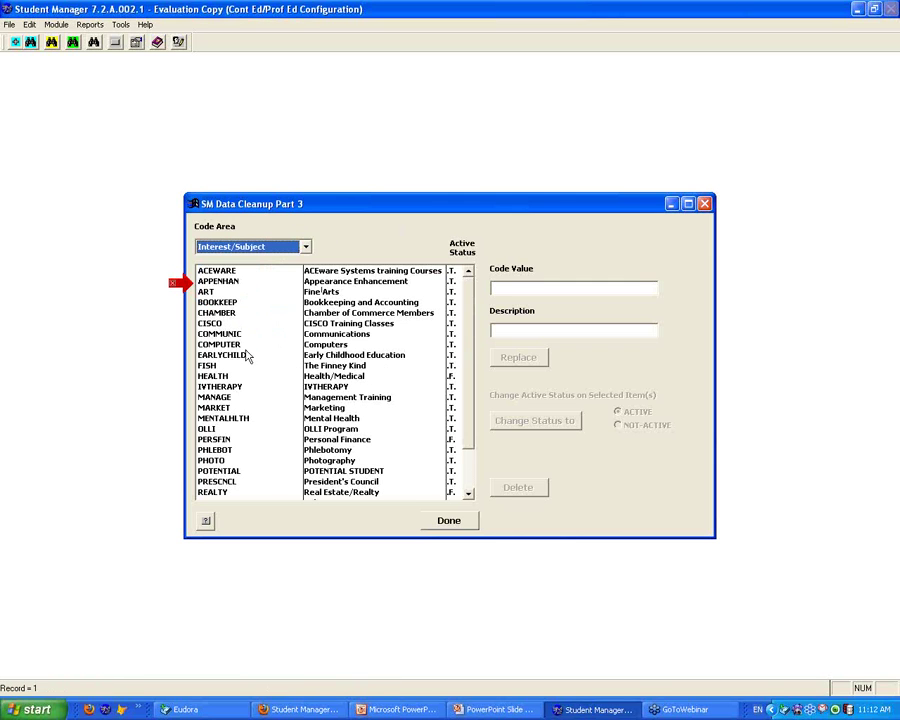
Select the CISCO and COMPUTER codes and enter the replacement code value IT TECH with the description "Computers and Cisco and XXX".
click(214, 326)
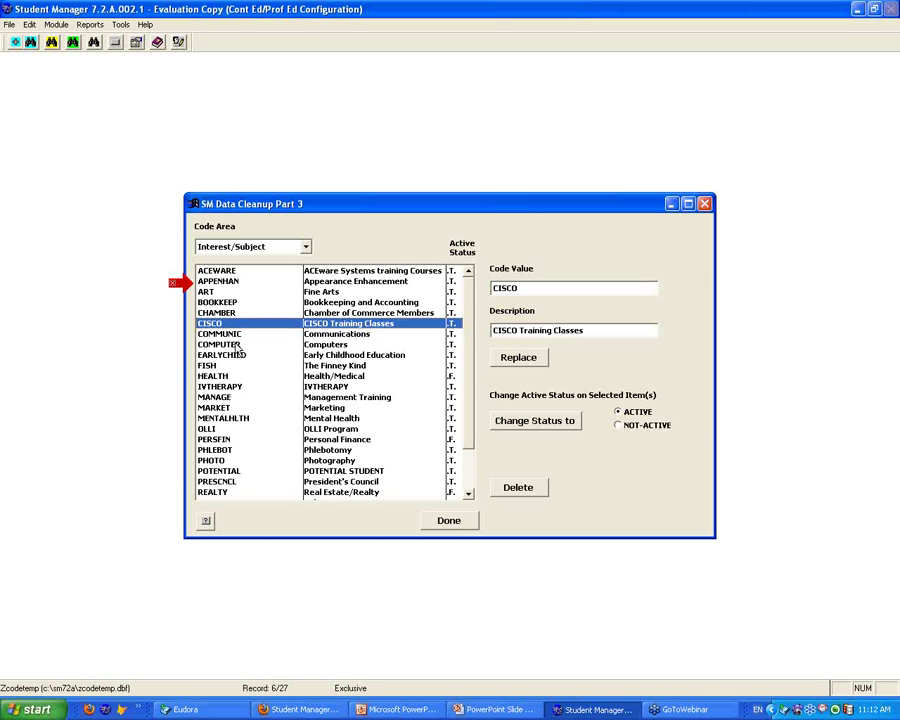
ctrl+click(236, 345)
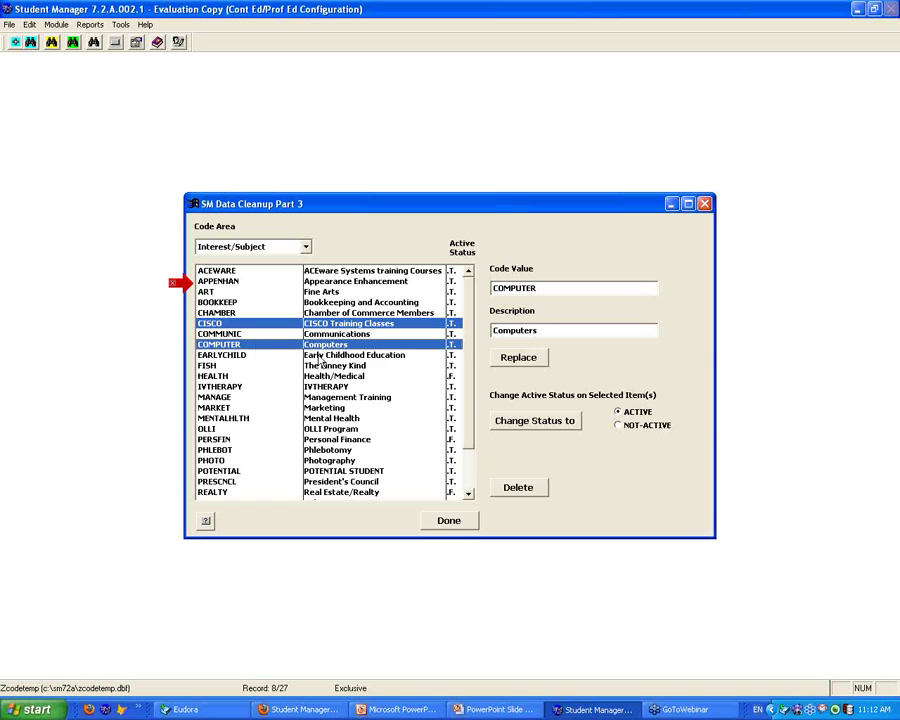
double_click(548, 287)
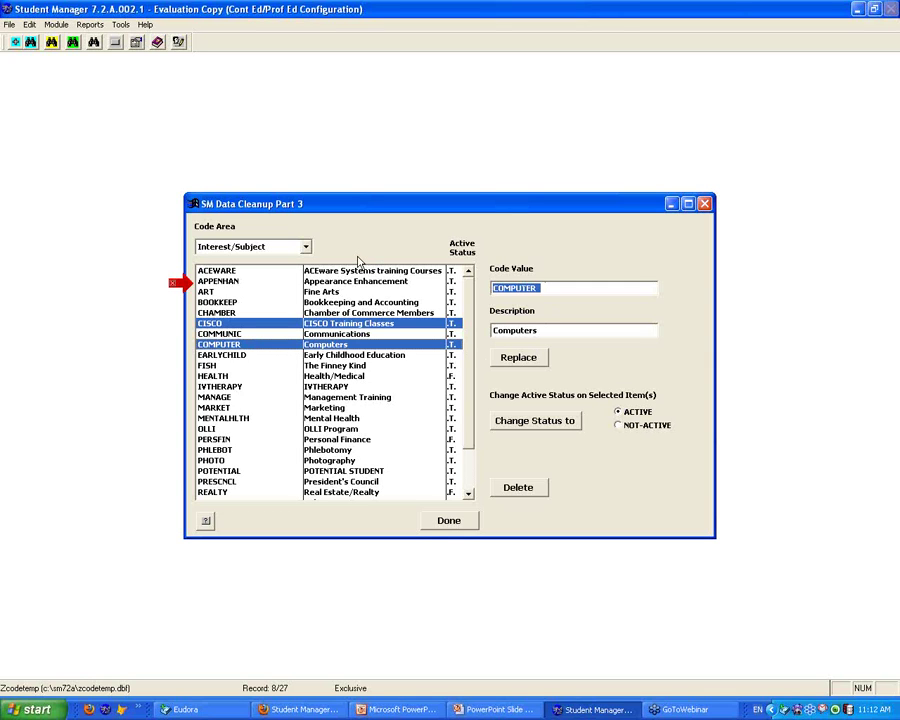
text(IT)
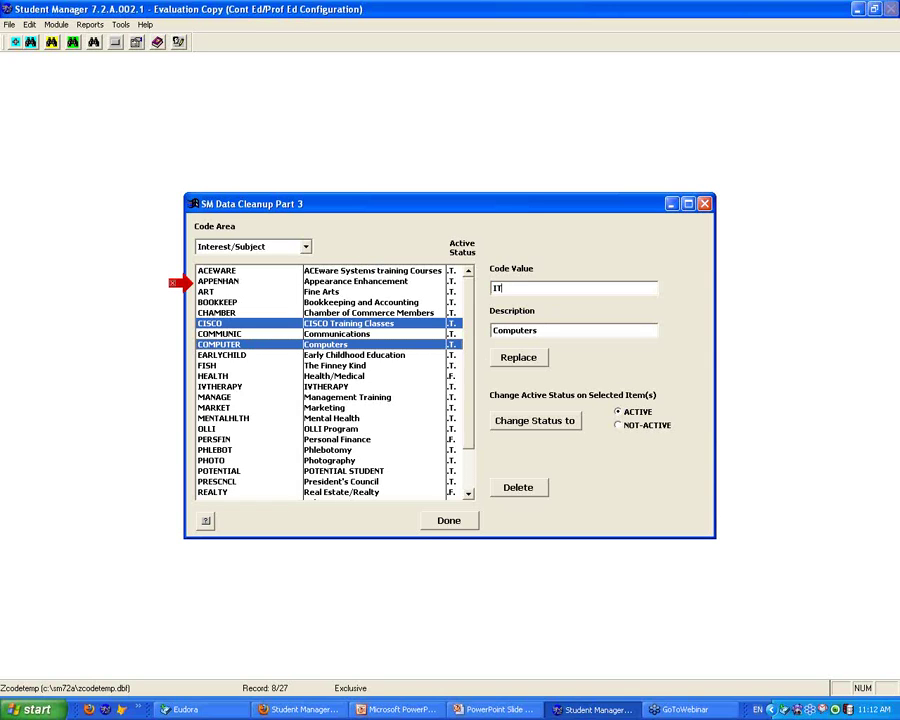
text( TECH)
click(542, 326)
text(and Cisco and XXX)
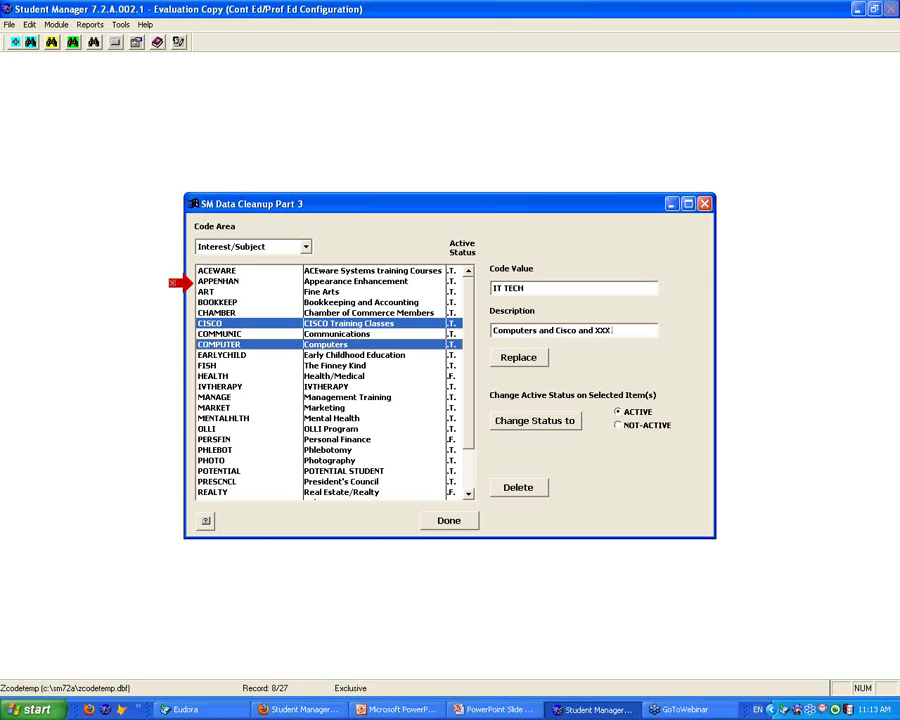
text(..)
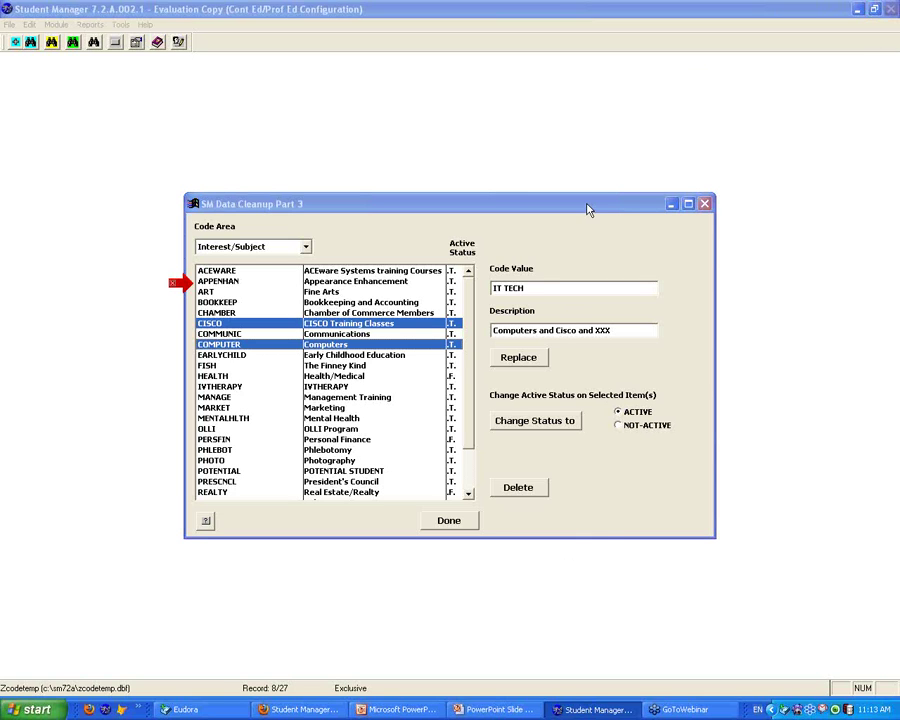
drag(588, 209, 508, 189)
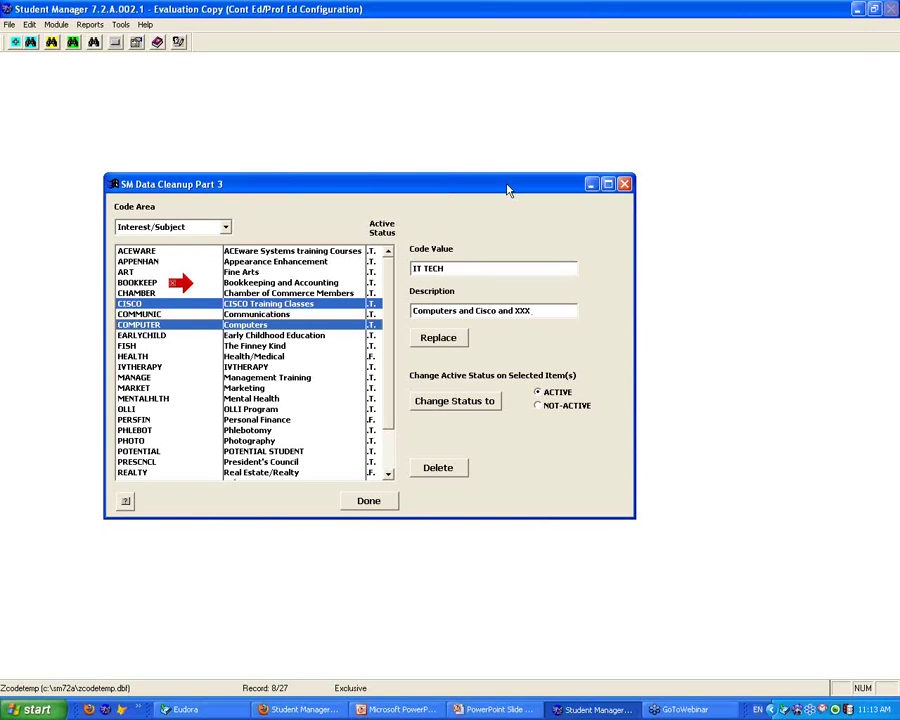
click(505, 711)
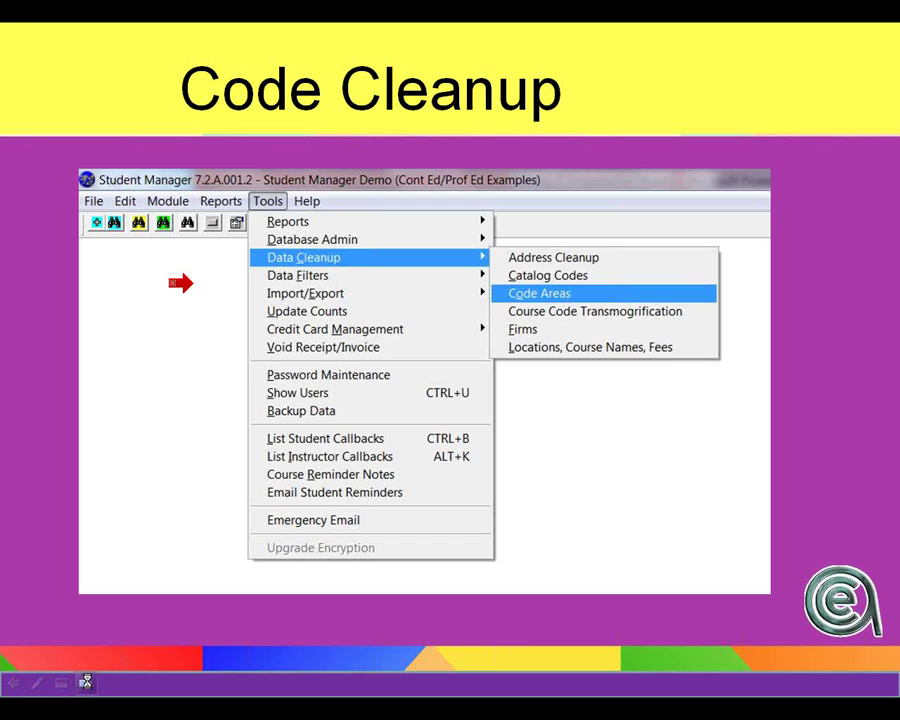
key(Right)
key(Right)
key(Right)
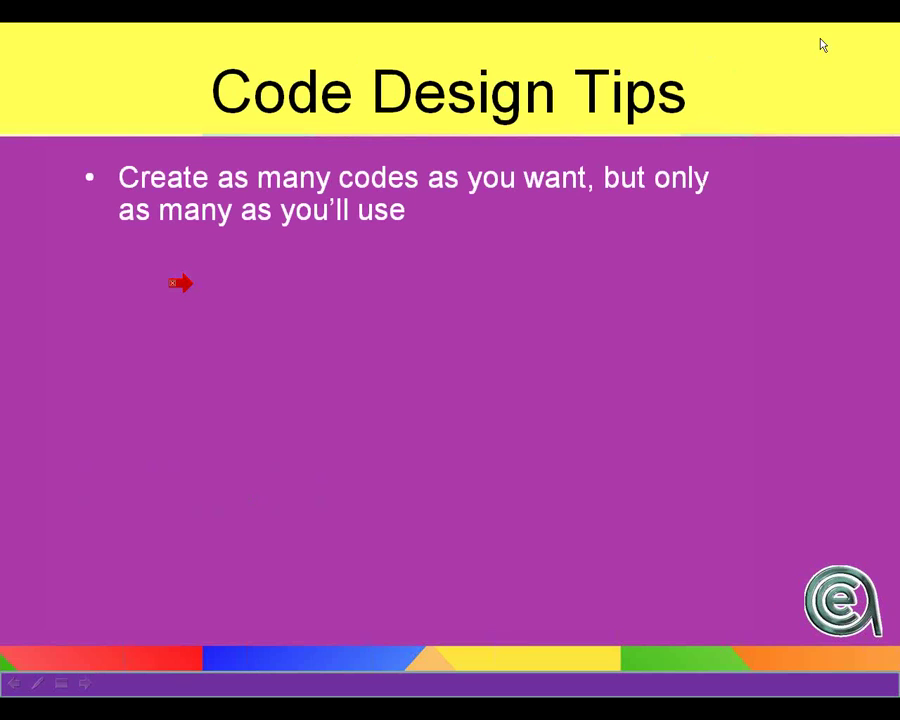
click(573, 243)
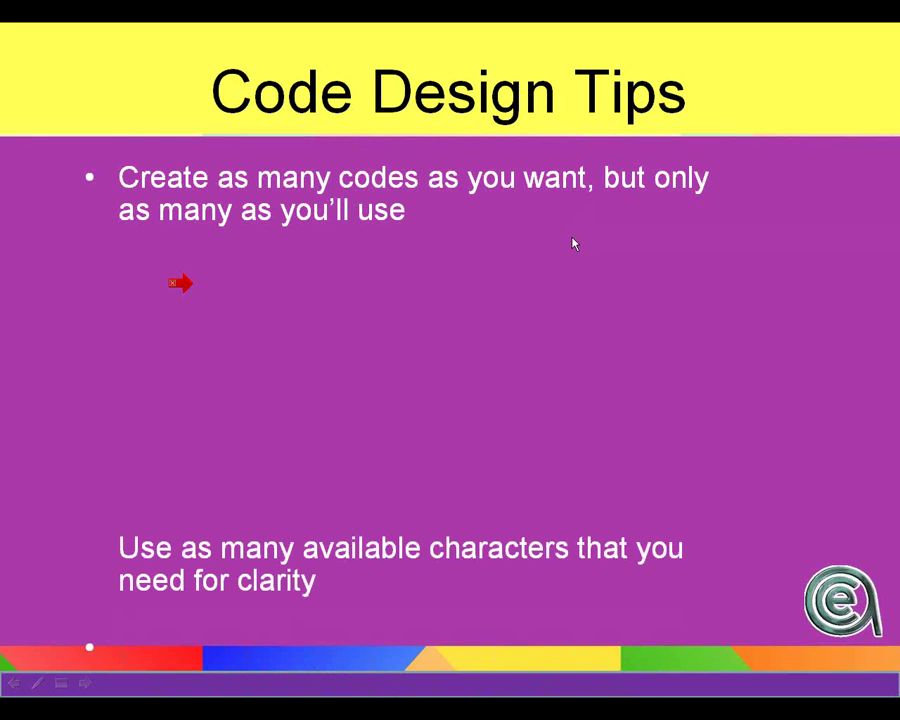
click(13, 683)
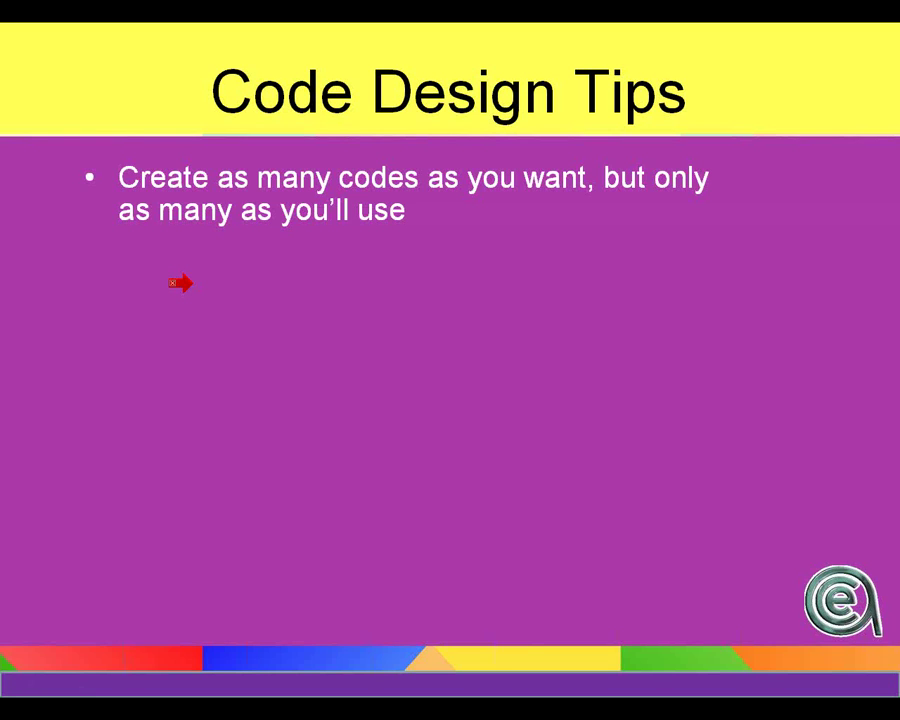
Return to Student Manager, close the code cleanup without replacing anything, and review both sets of demographic code fields in a name record.
key(alt+Tab)
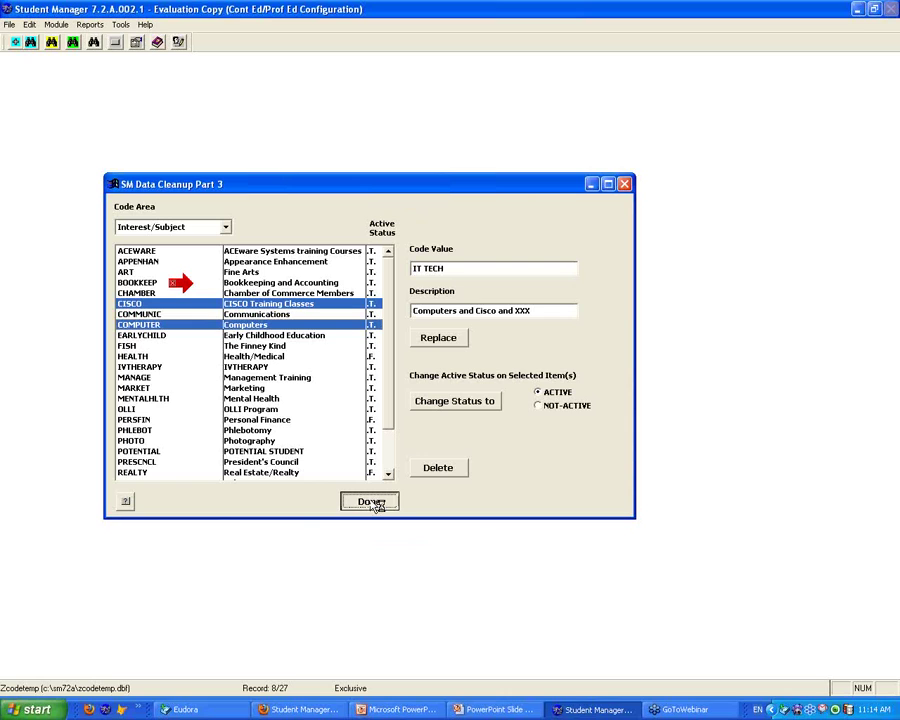
click(371, 502)
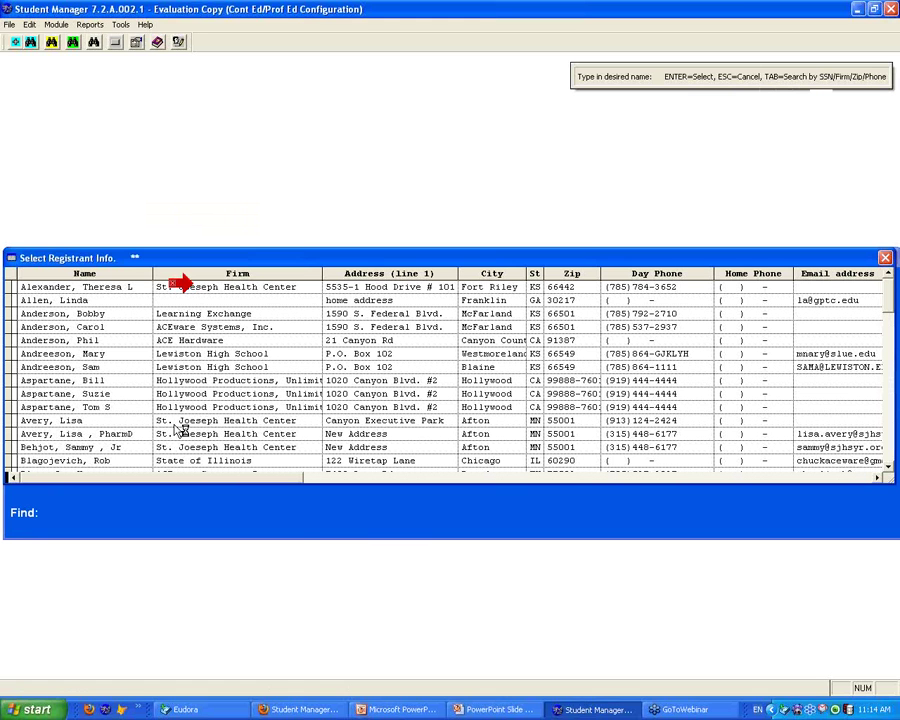
key(Escape)
drag(506, 207, 435, 166)
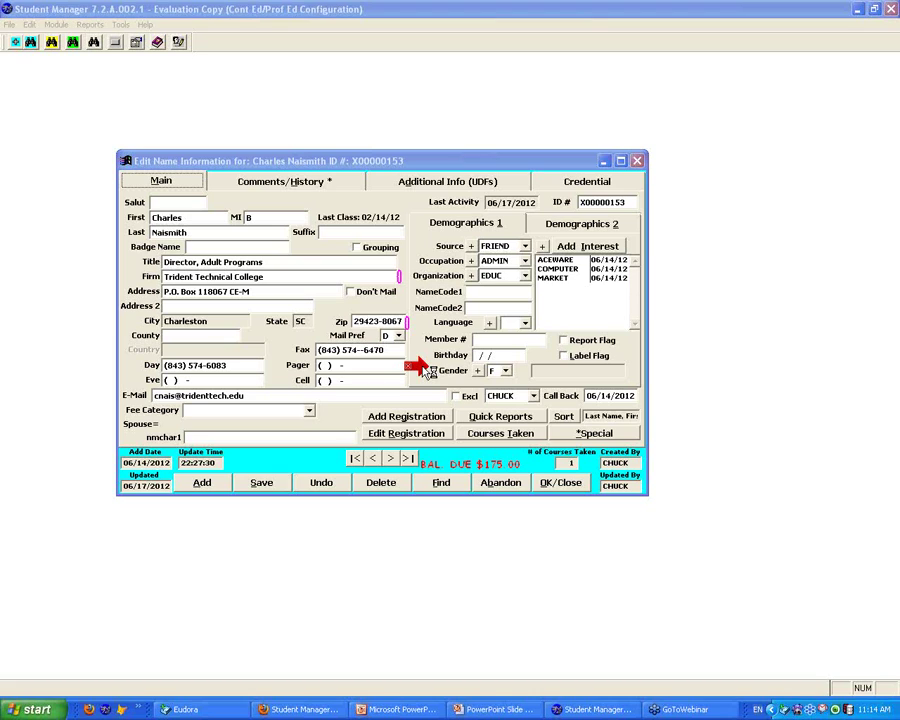
click(584, 224)
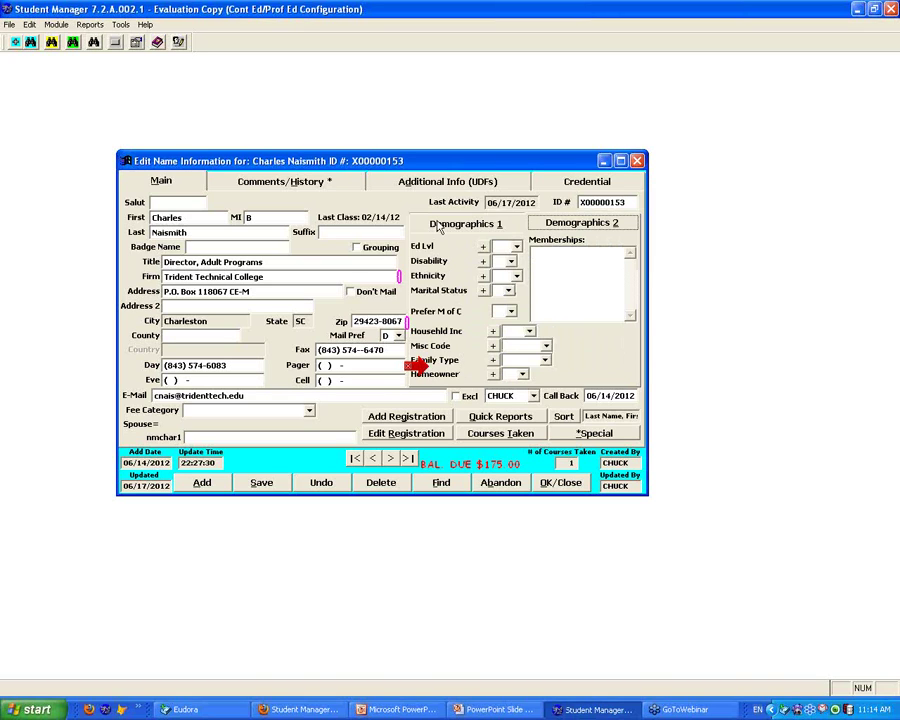
click(466, 223)
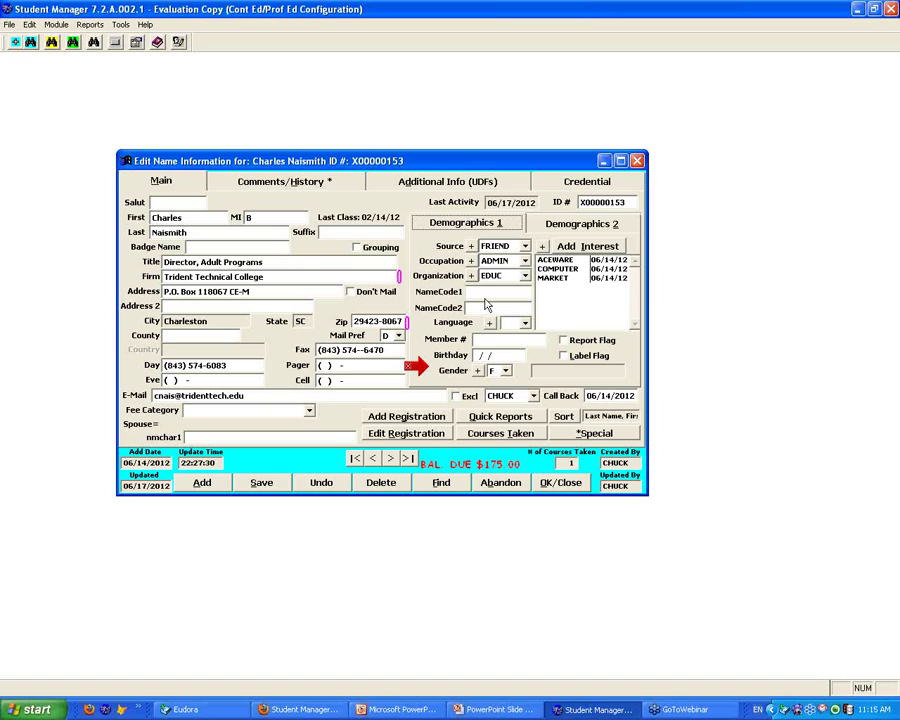
click(497, 710)
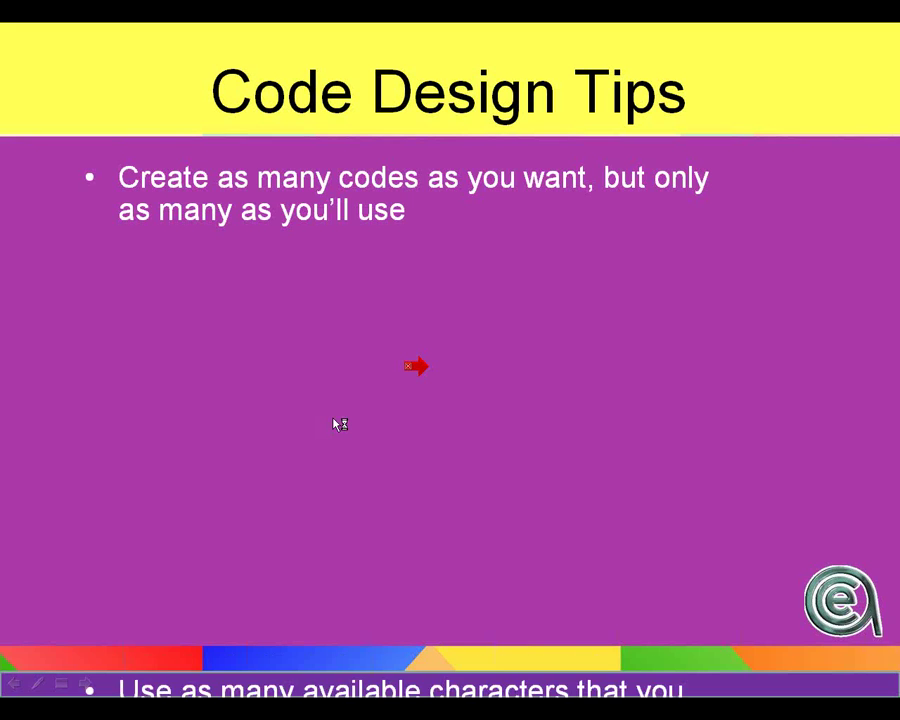
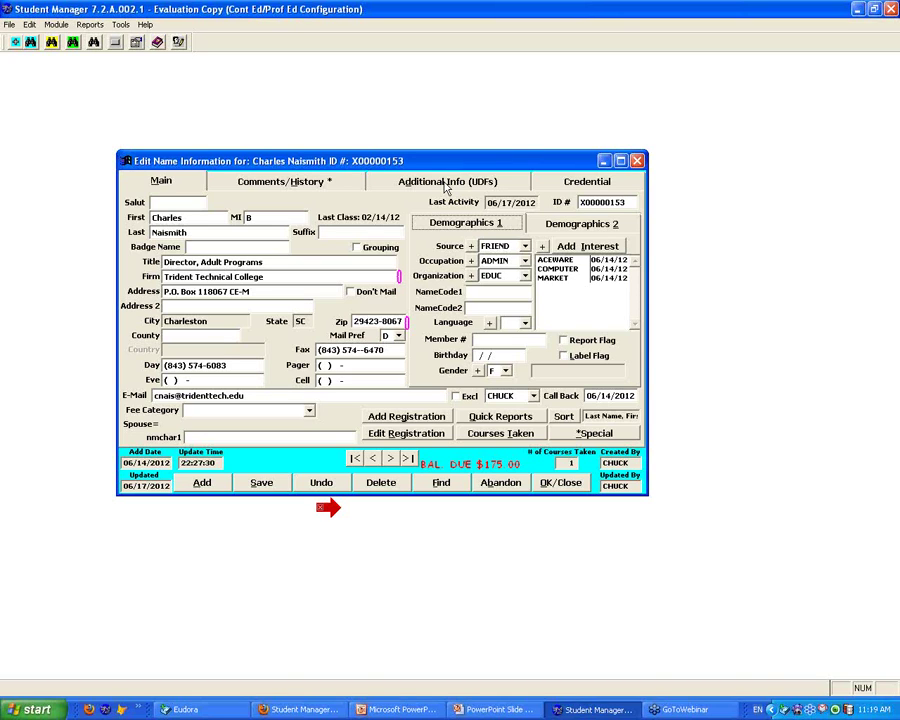
Examine the name record's additional user-defined fields and its NameCode2 field.
click(447, 184)
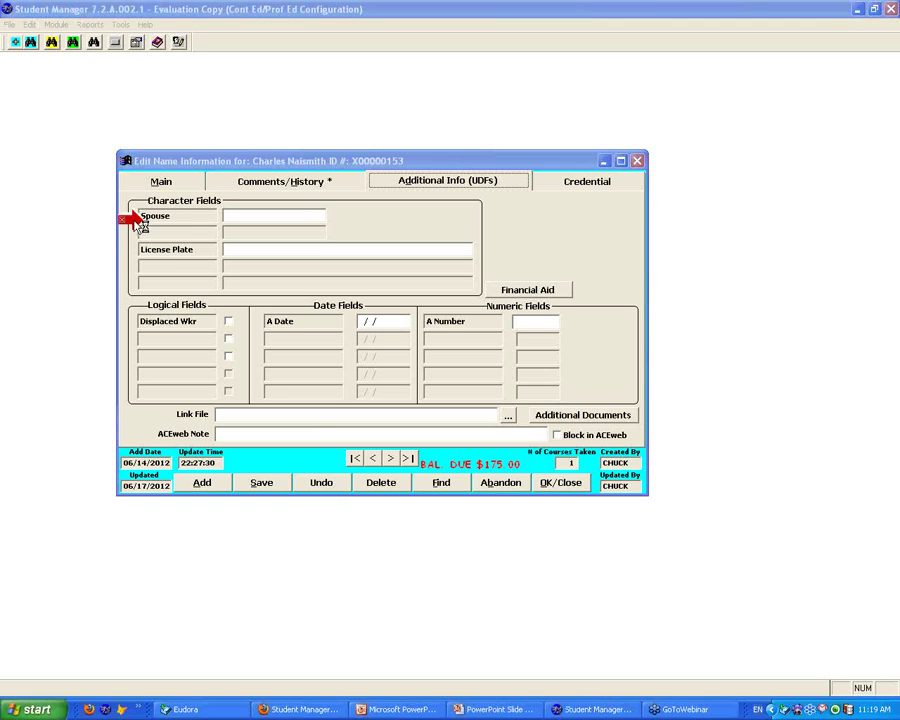
click(184, 186)
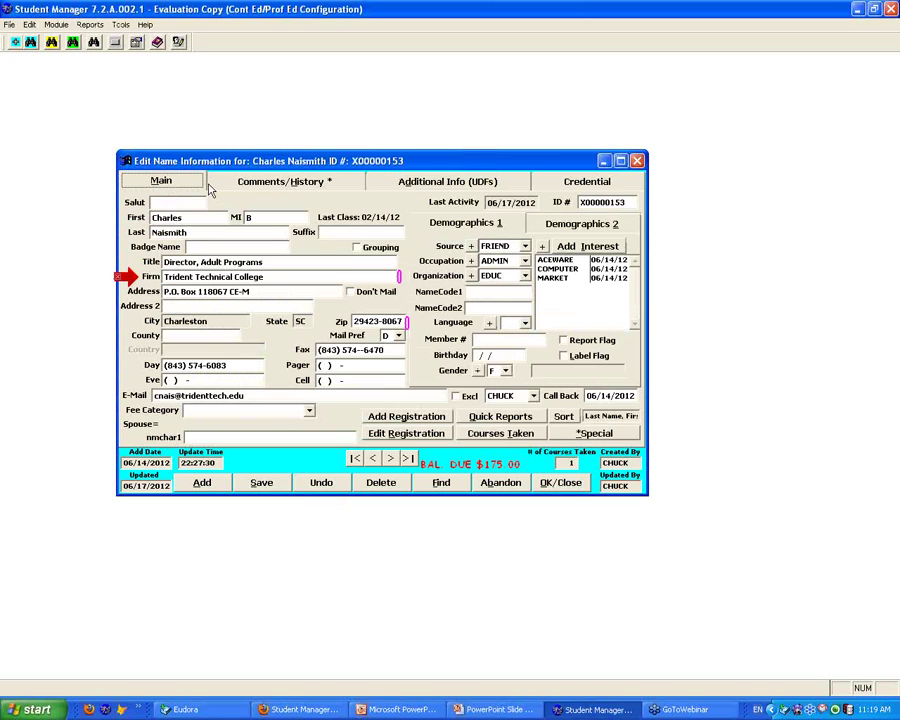
click(489, 308)
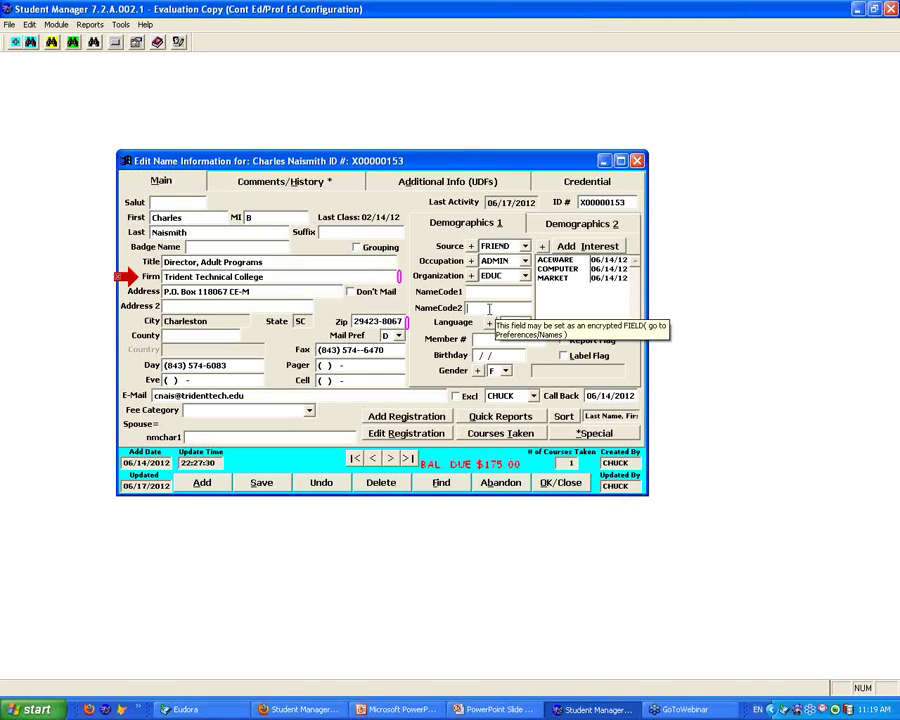
Open the name record's default quick report for modification and browse the name fields in its data environment, including the nmcode fields.
click(505, 419)
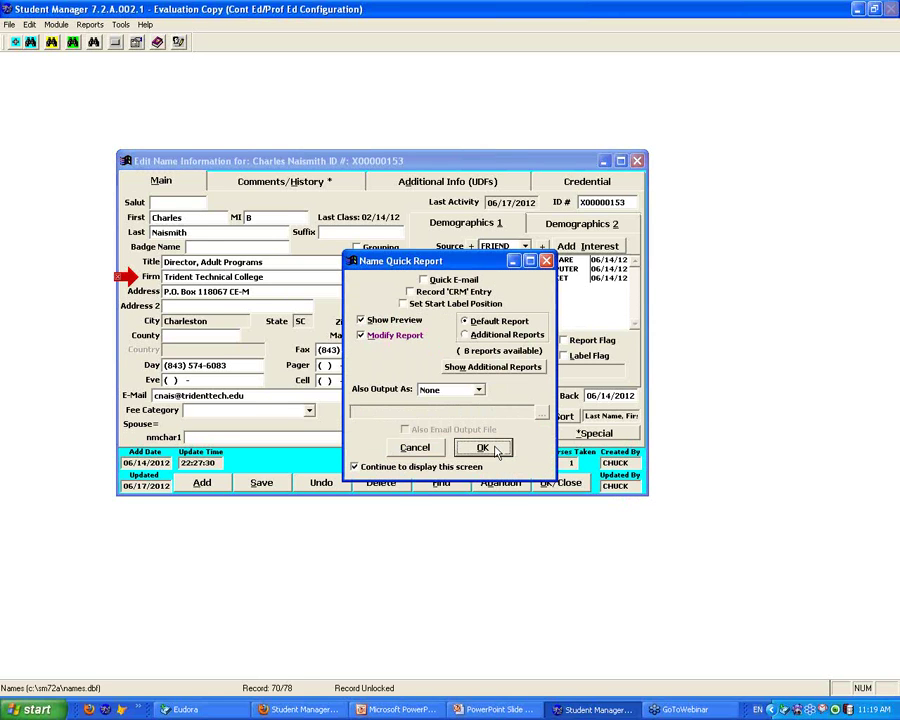
click(494, 450)
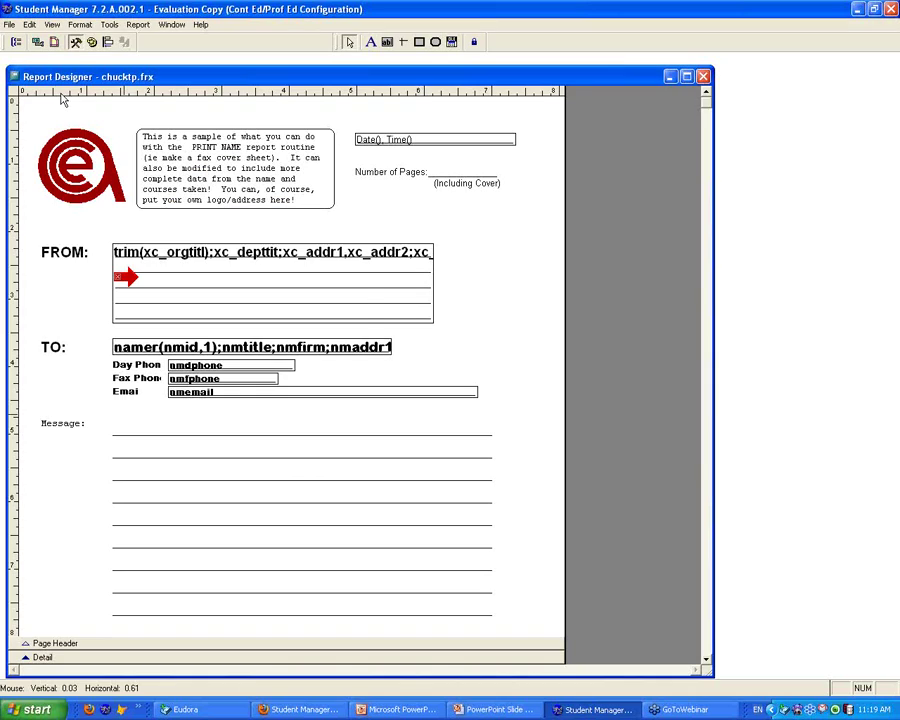
click(37, 42)
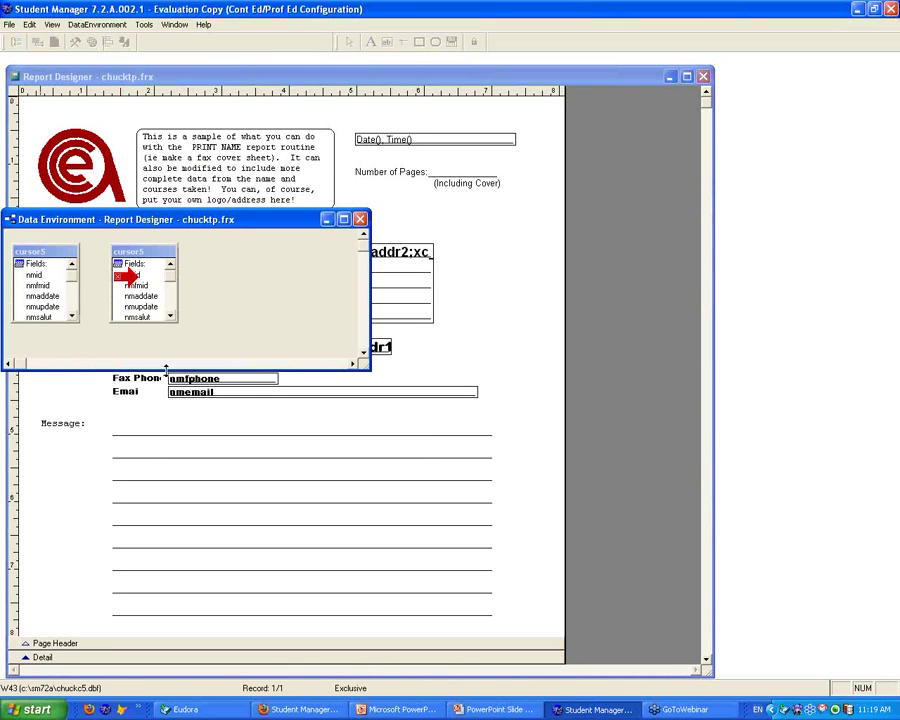
drag(165, 428, 131, 647)
drag(145, 320, 145, 640)
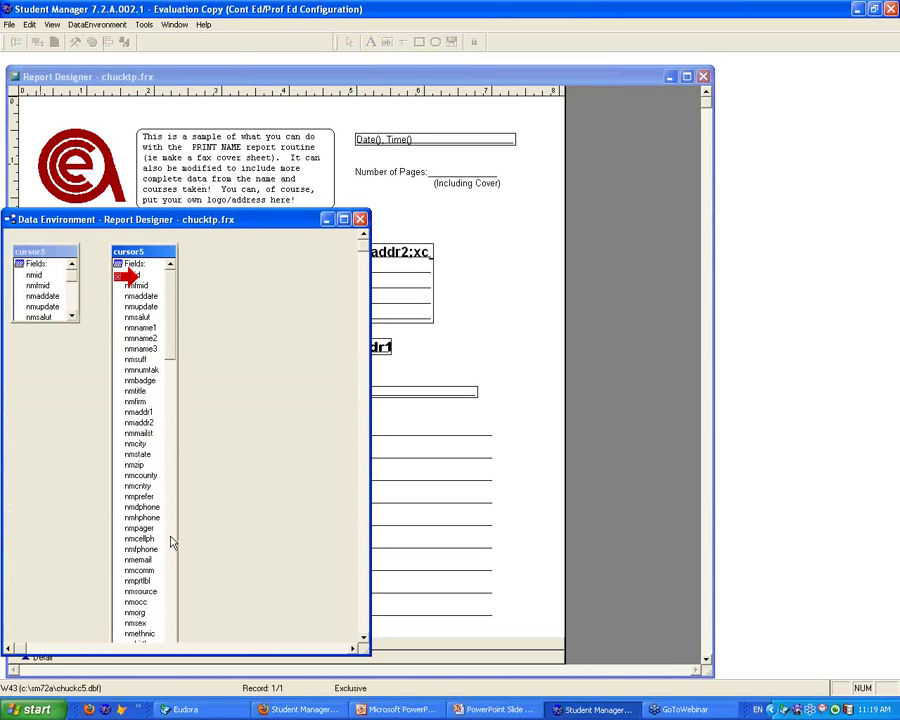
scroll(168, 540, down, 7)
scroll(176, 541, down, 8)
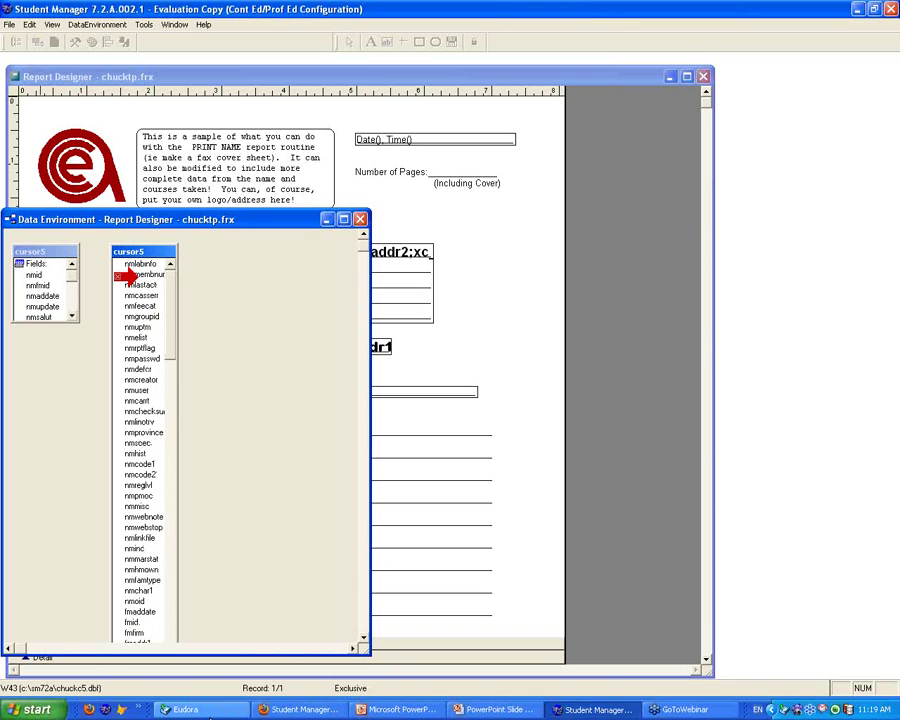
Switch to the Student Manager reference guide in Firefox and open the screen layout page for the Name Screen.
click(285, 712)
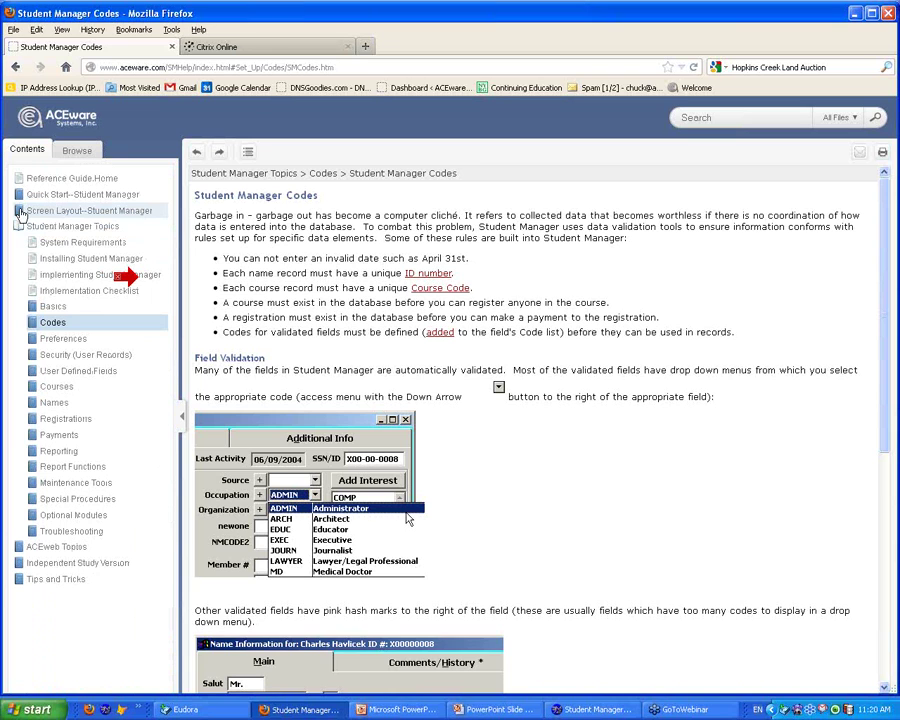
click(20, 213)
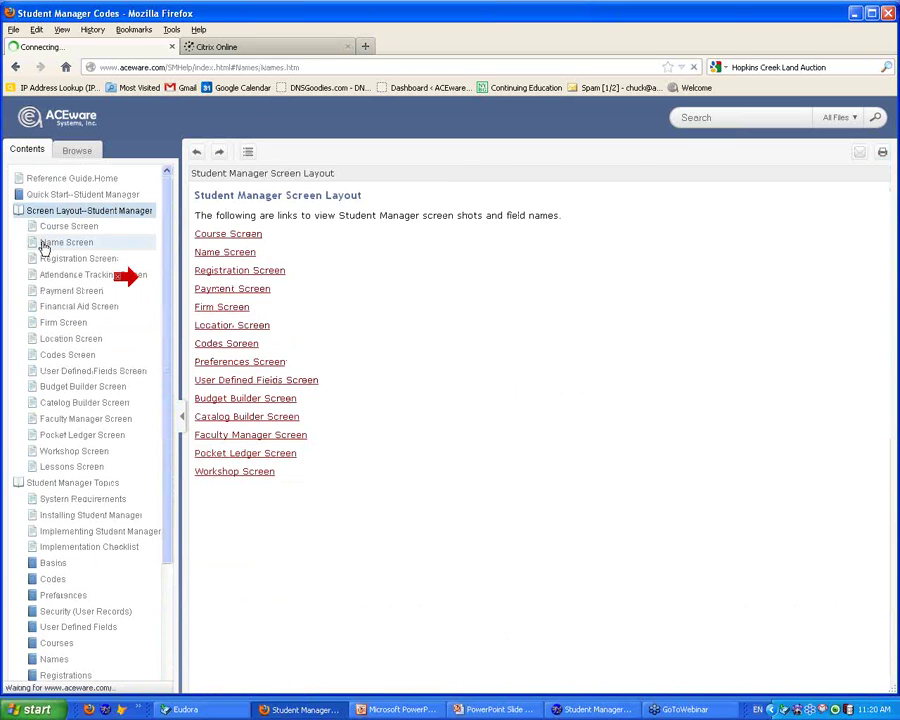
click(44, 246)
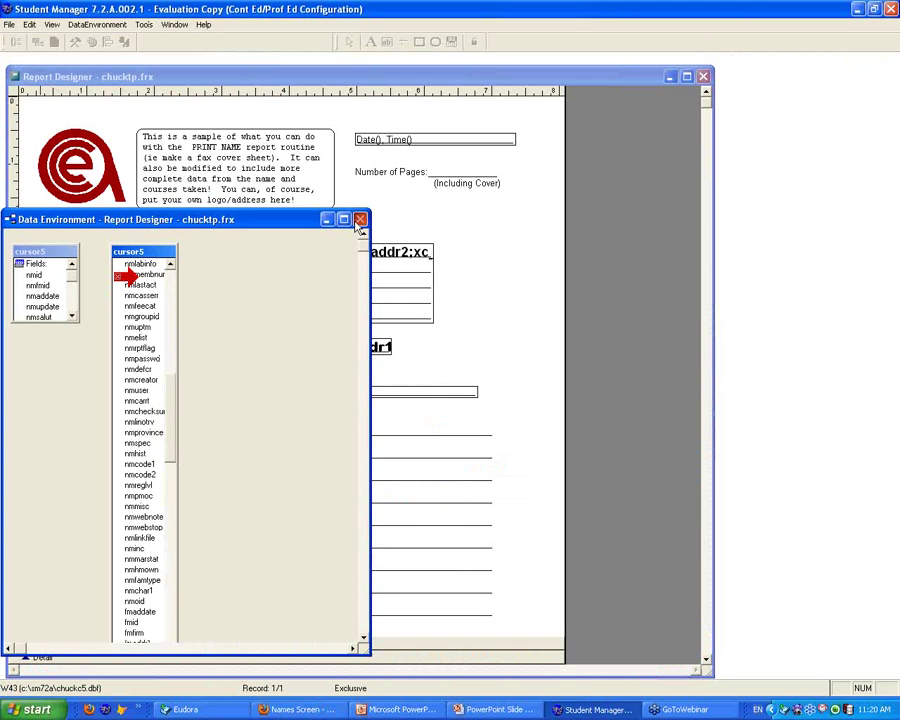
Return to Student Manager, leave the data environment and report designer, finish the quick report without changes and close the name record.
click(360, 219)
drag(626, 76, 695, 85)
click(758, 80)
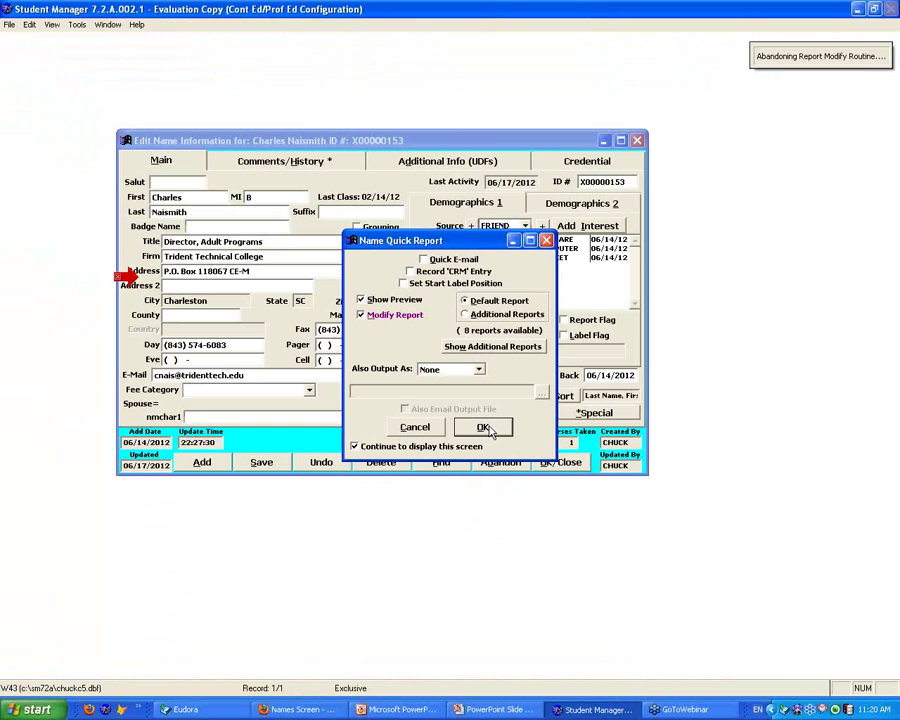
click(488, 428)
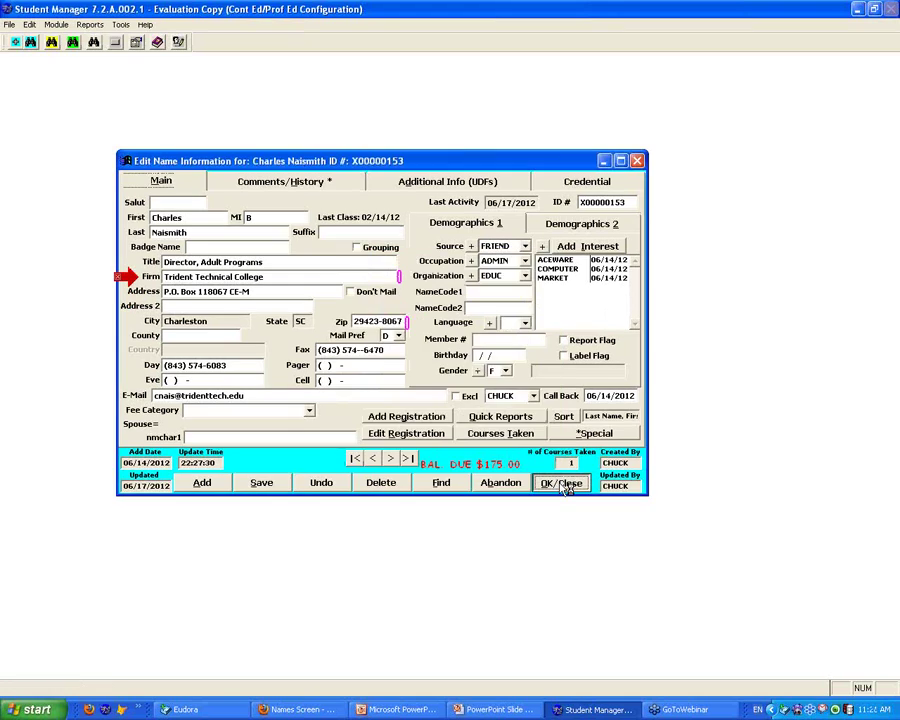
click(561, 484)
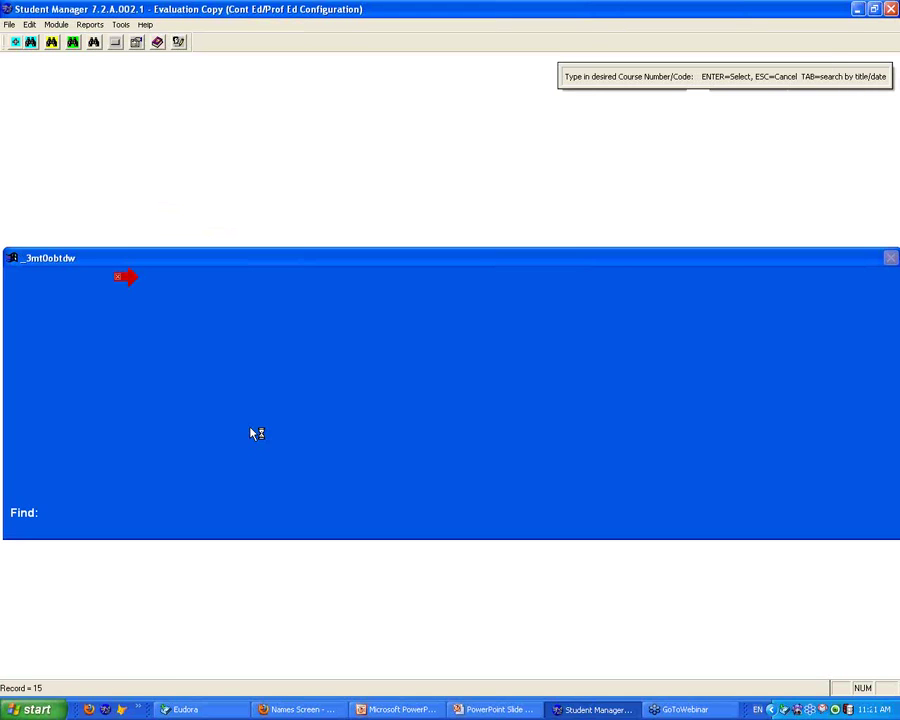
Open course 09UACE010A and set its subject code to COMMUNIC.
key(Return)
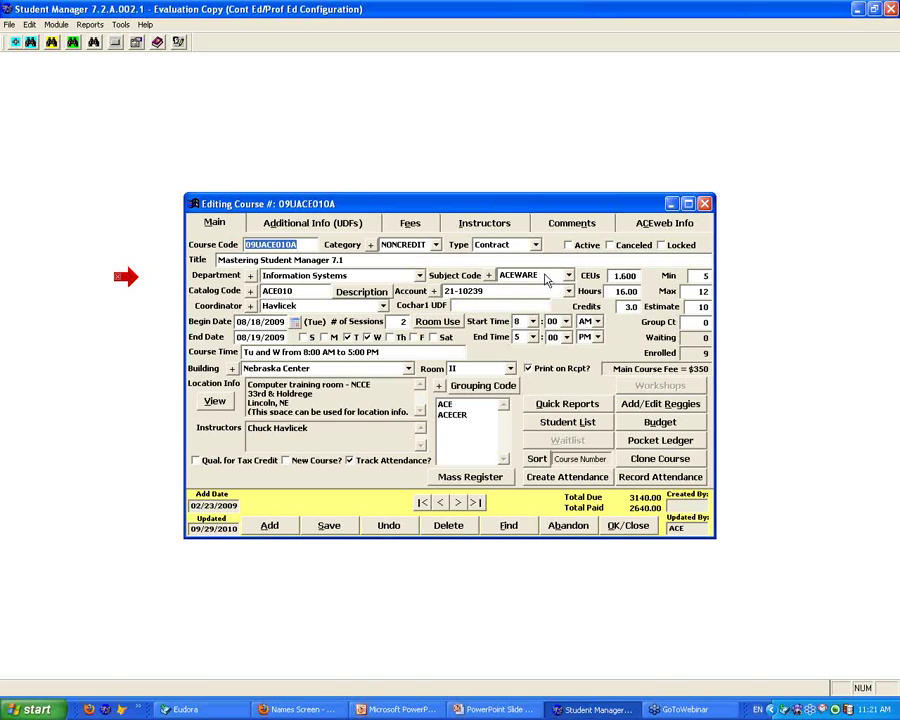
mouse_move(545, 279)
click(545, 278)
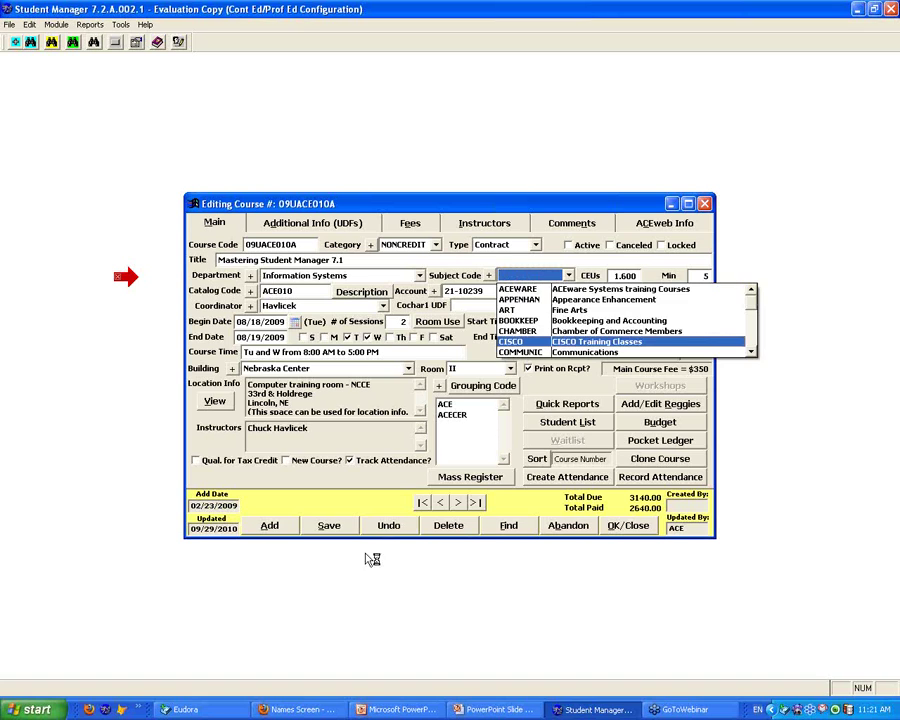
click(340, 533)
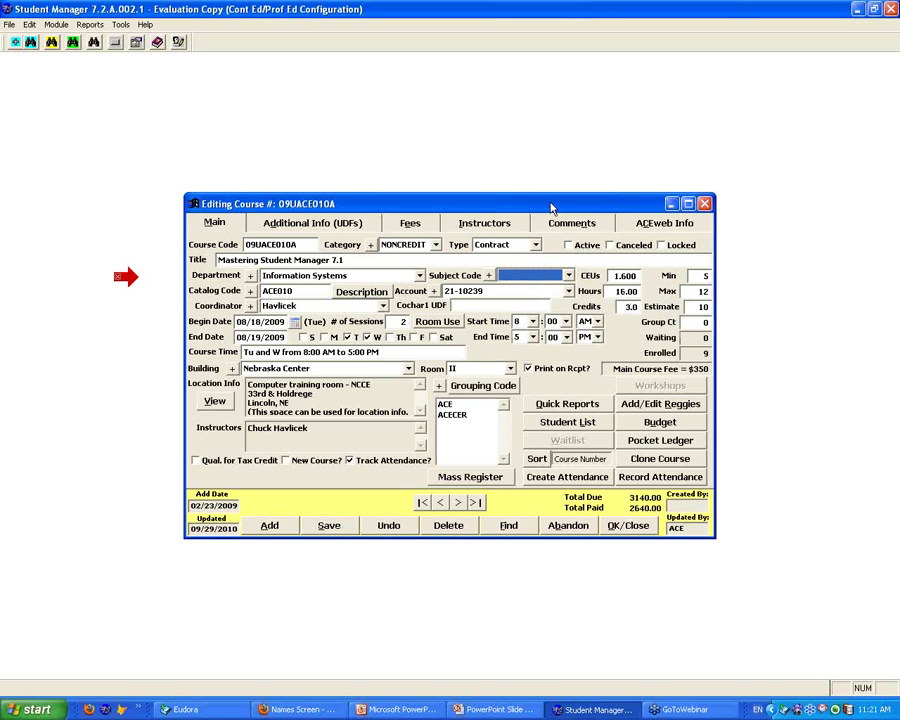
click(560, 276)
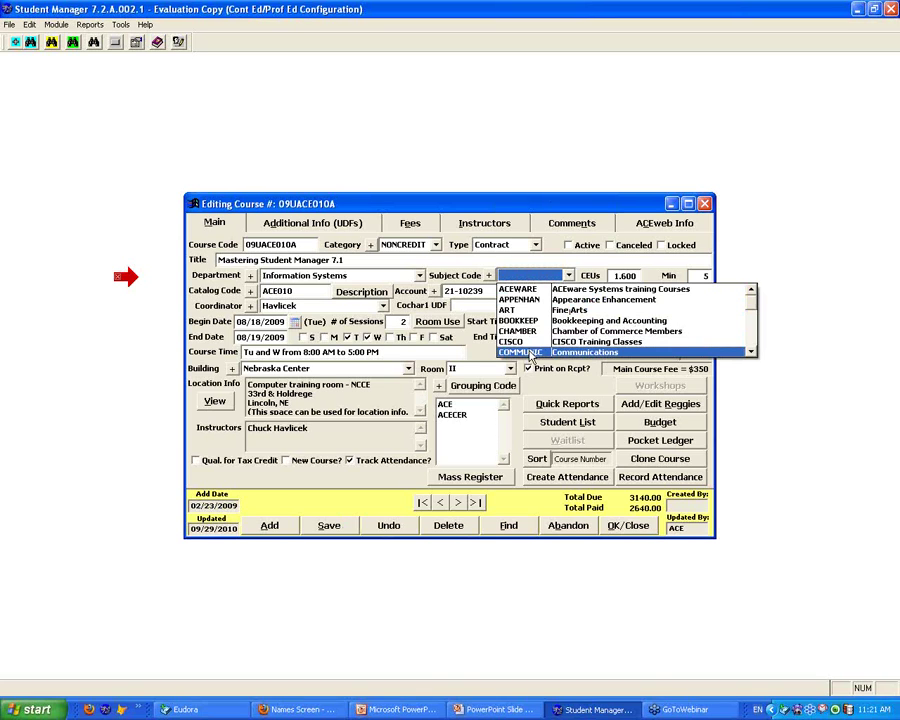
click(530, 353)
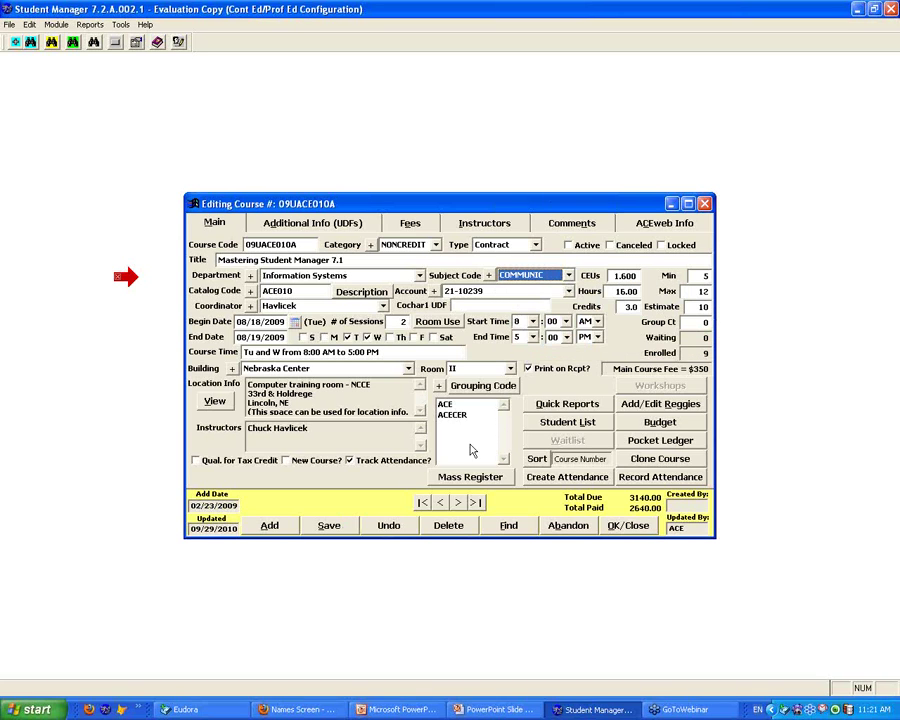
Save the course, apply the new subject code to all registrants and close the course record.
click(333, 530)
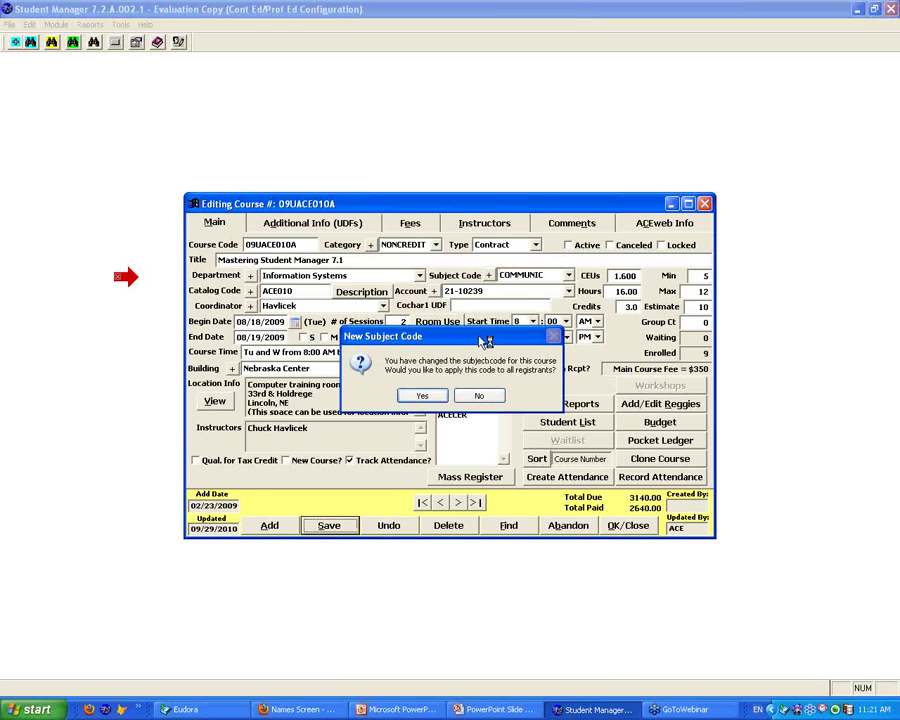
drag(480, 338, 434, 282)
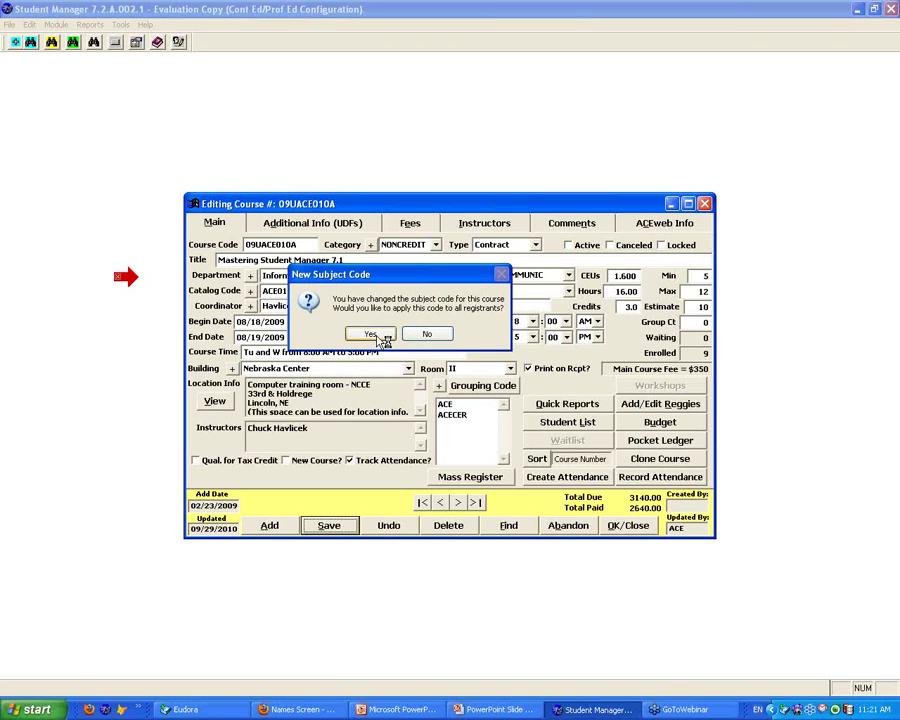
drag(422, 280, 389, 304)
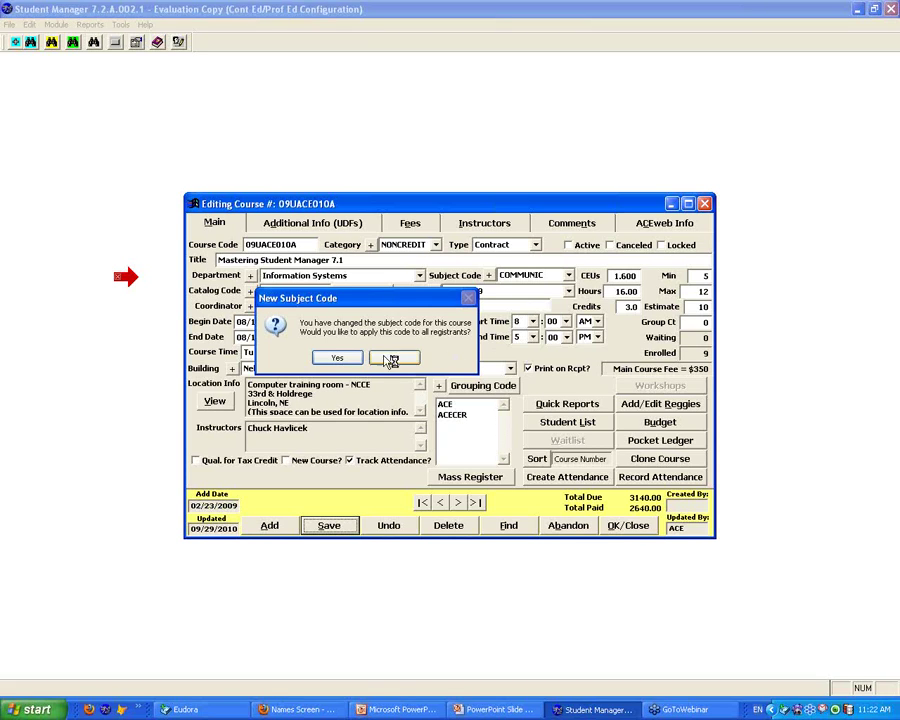
click(338, 358)
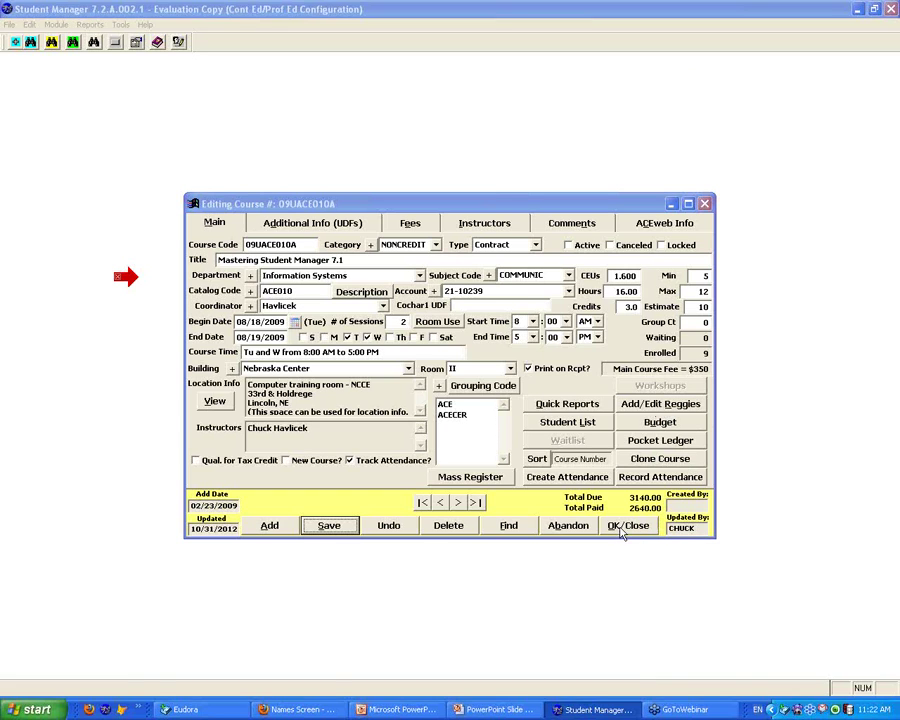
click(302, 244)
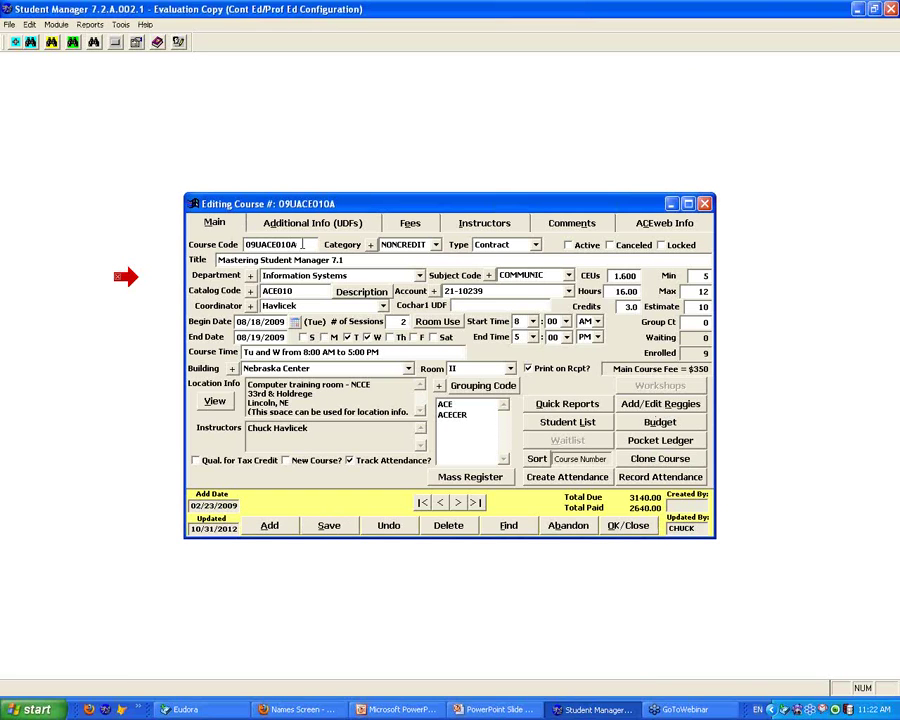
click(645, 534)
Open the Course Code Transmogrification cleanup tool, choose Course Code Substring Manipulation and read its tip on shifting characters.
click(120, 24)
mouse_move(150, 67)
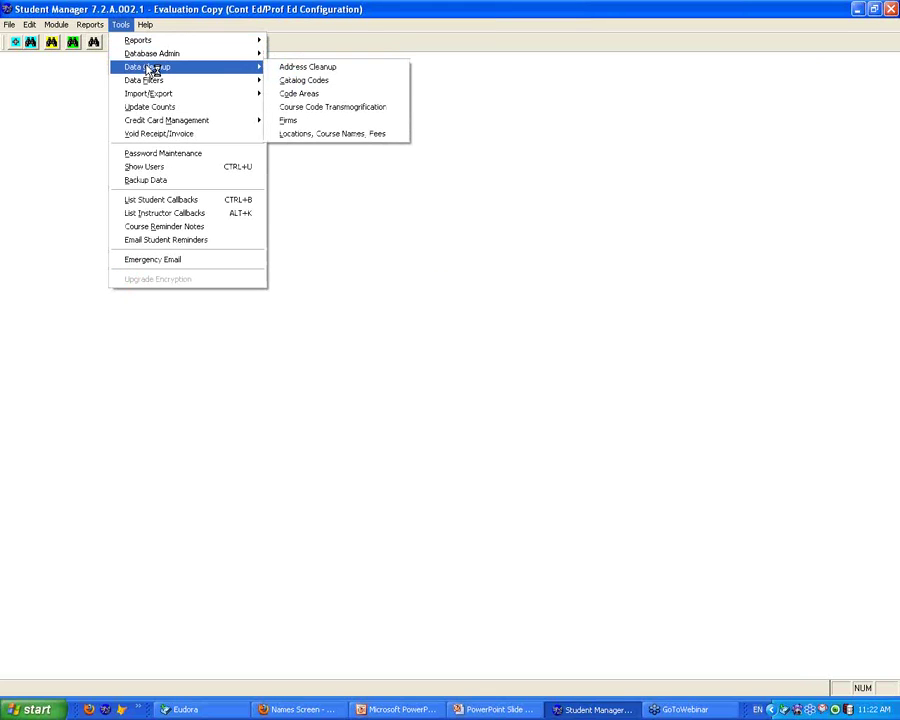
click(310, 110)
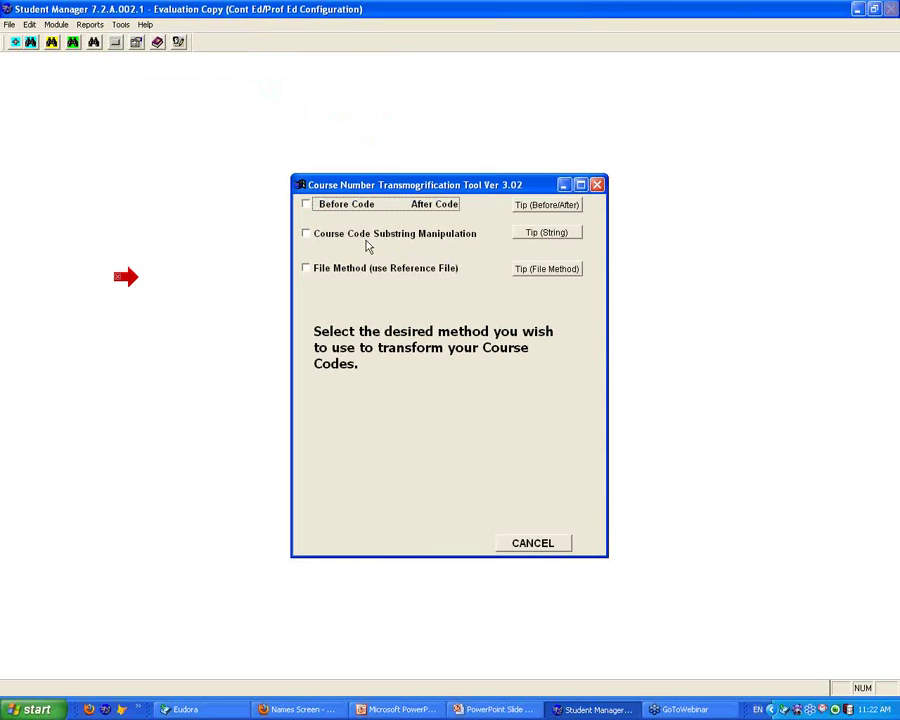
click(310, 239)
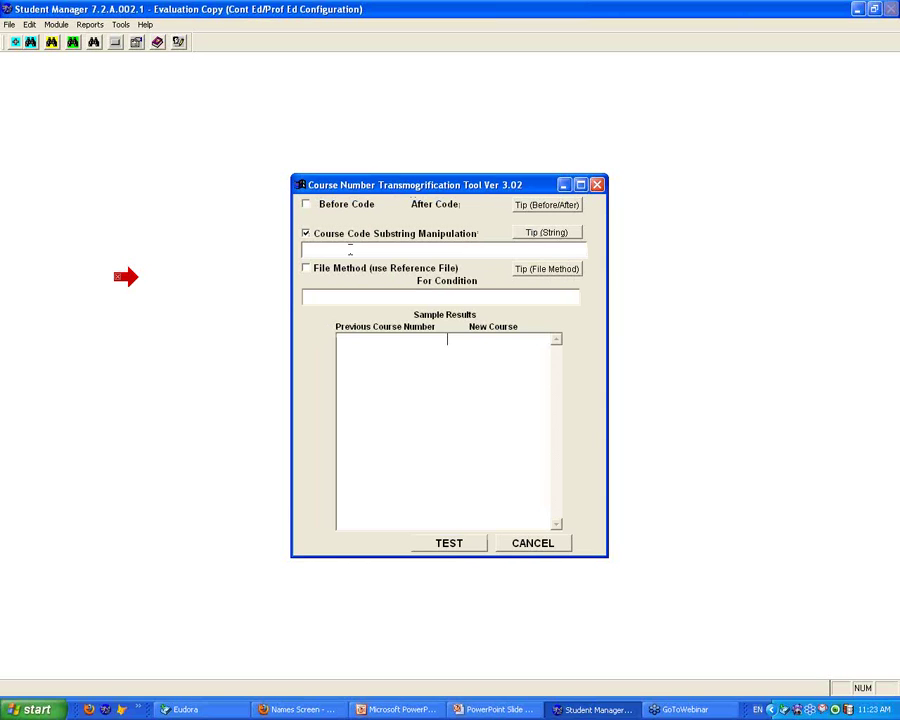
click(544, 233)
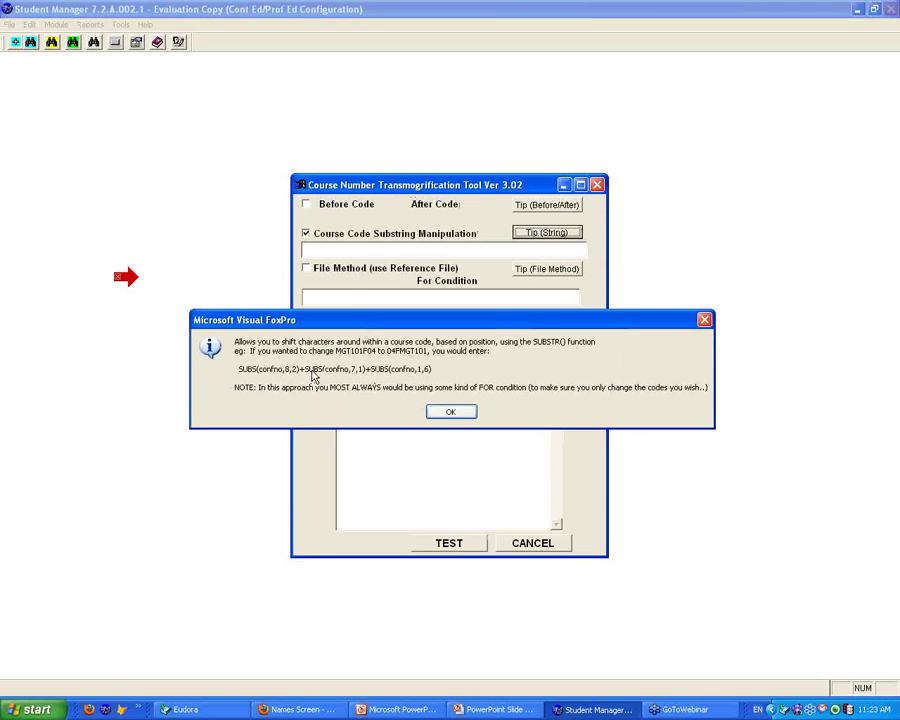
click(451, 411)
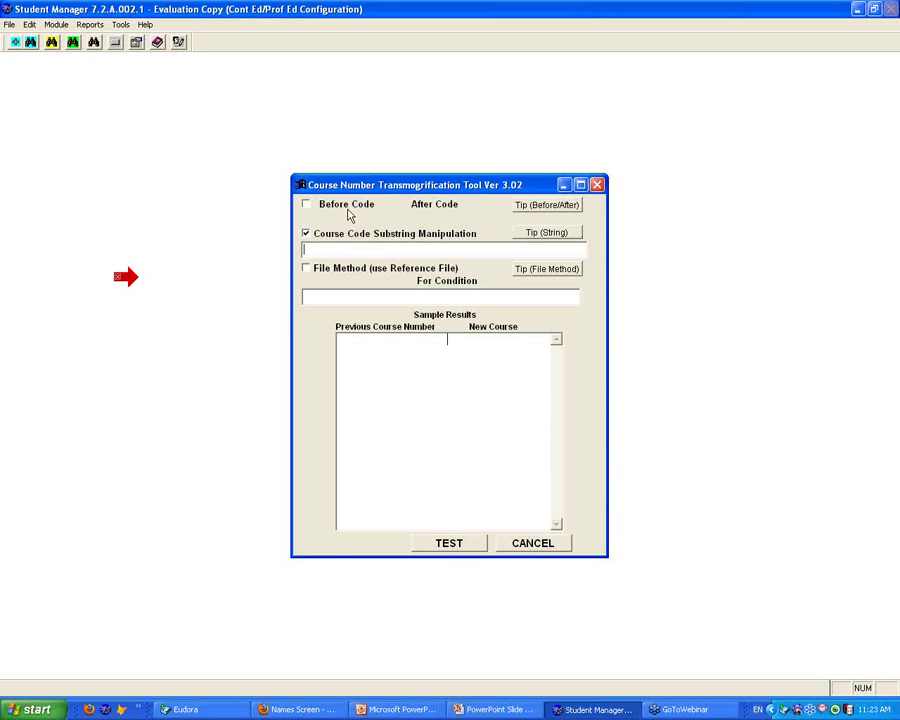
Choose the Before Code/After Code method, read its tip, and test replacing 09S with 09P in the course codes.
click(307, 205)
click(557, 206)
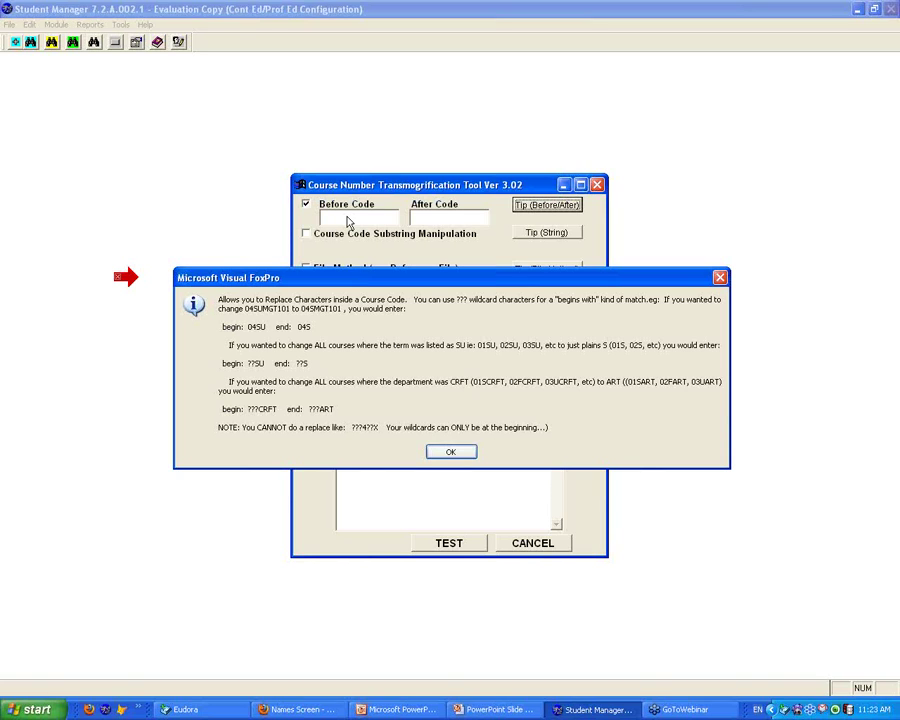
click(453, 454)
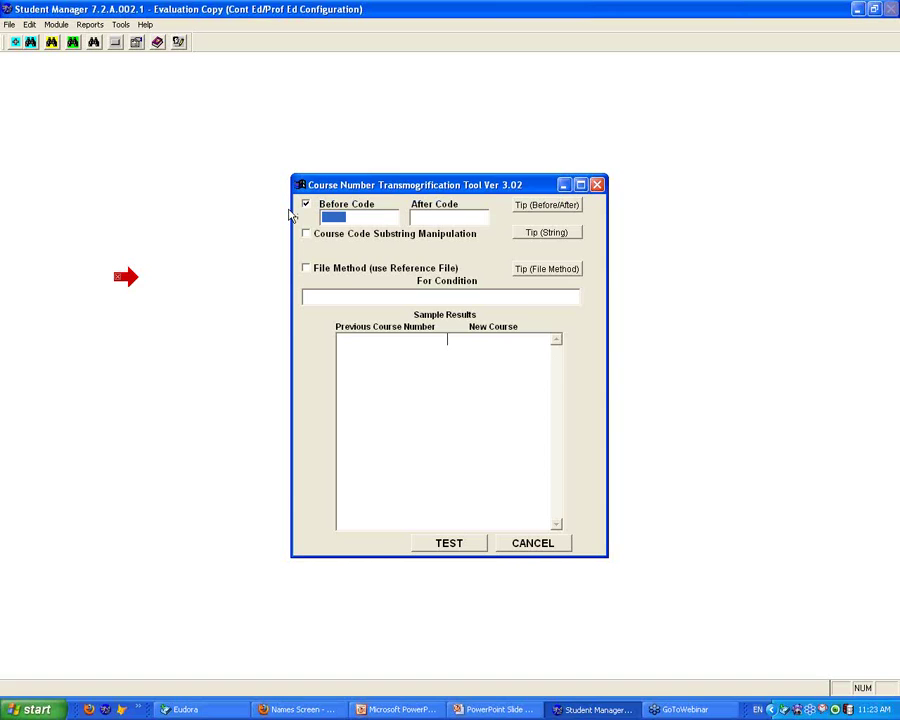
text(09S)
key(Tab)
text(09P)
click(449, 543)
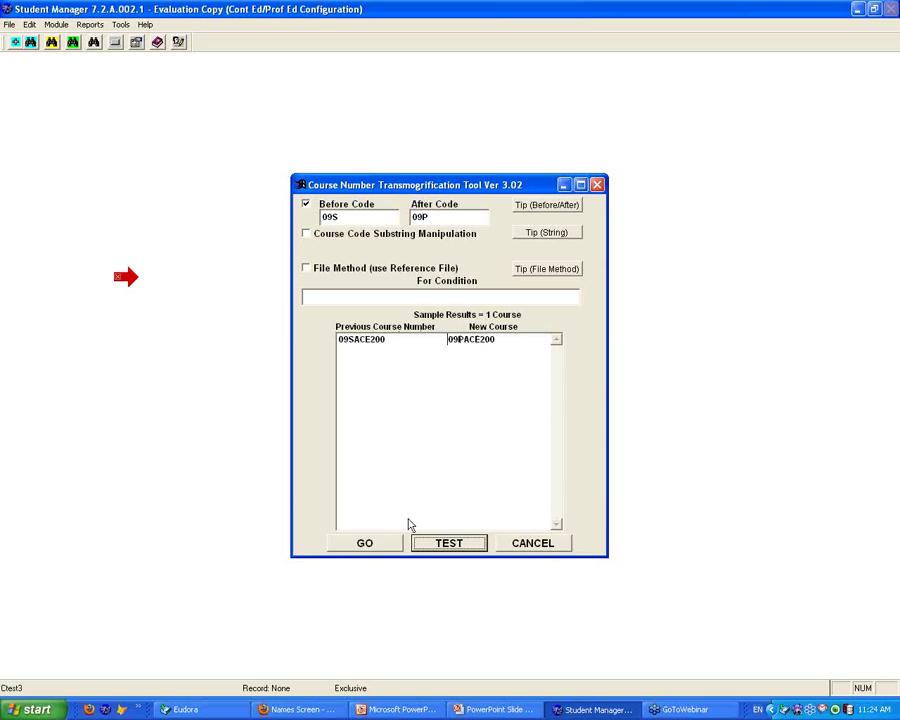
Run the tested course code conversion and ignore the program error that follows.
click(374, 542)
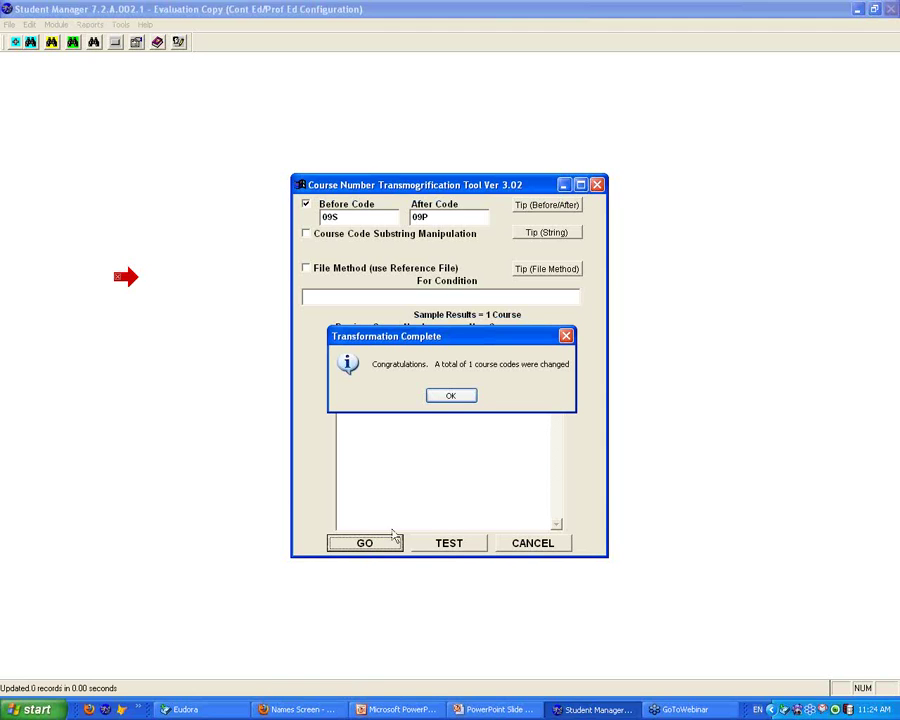
click(451, 396)
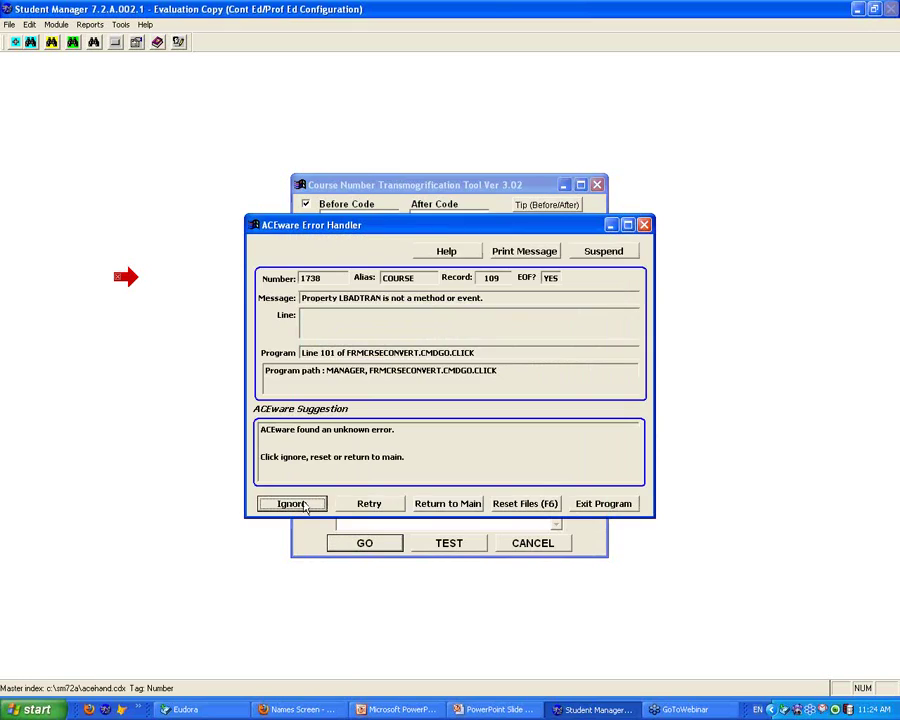
click(310, 505)
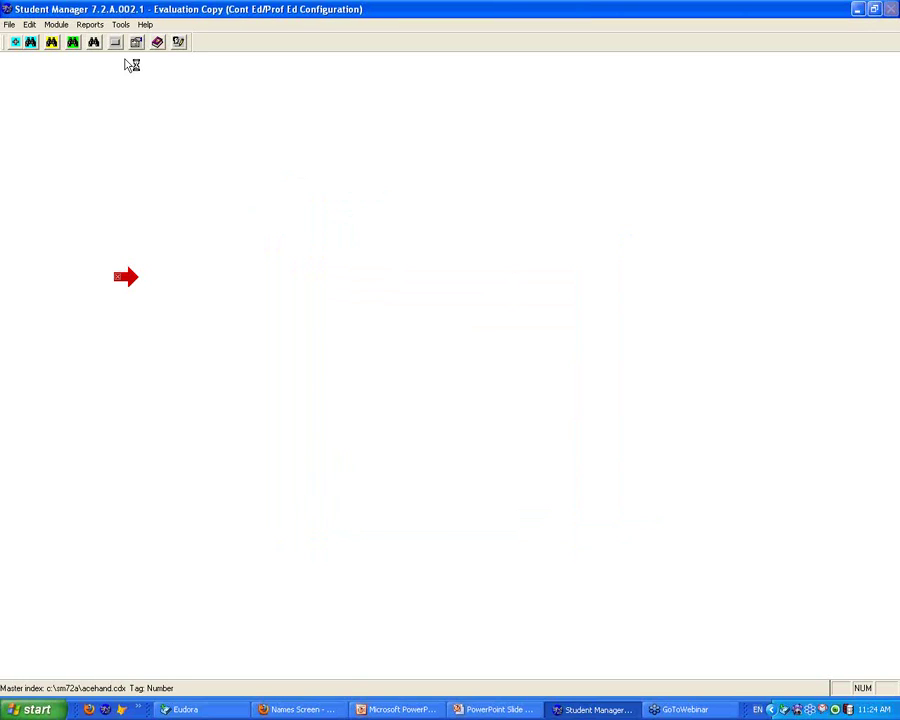
click(120, 24)
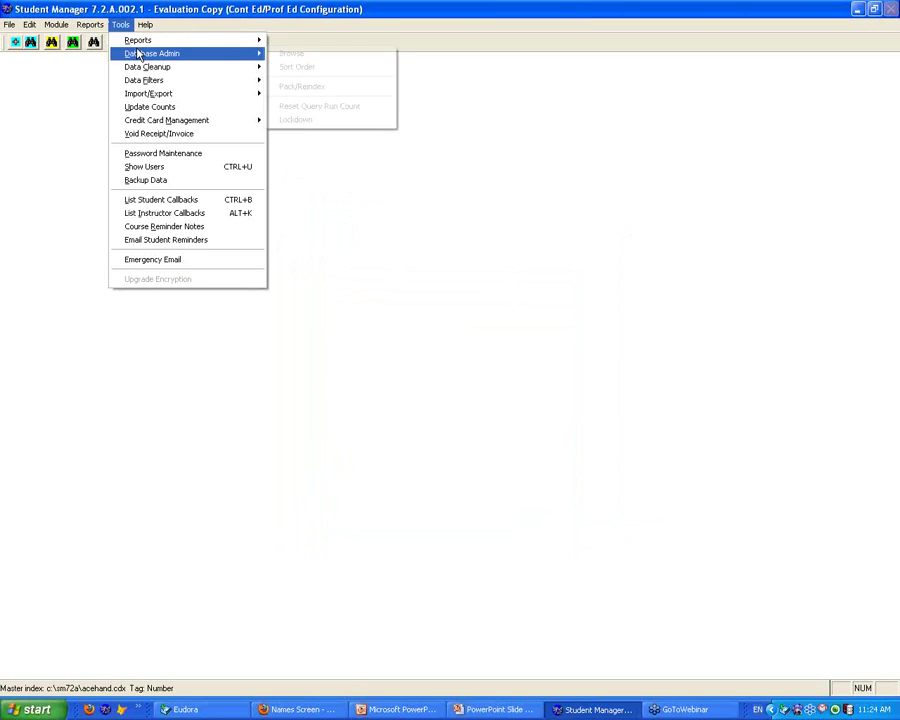
mouse_move(140, 67)
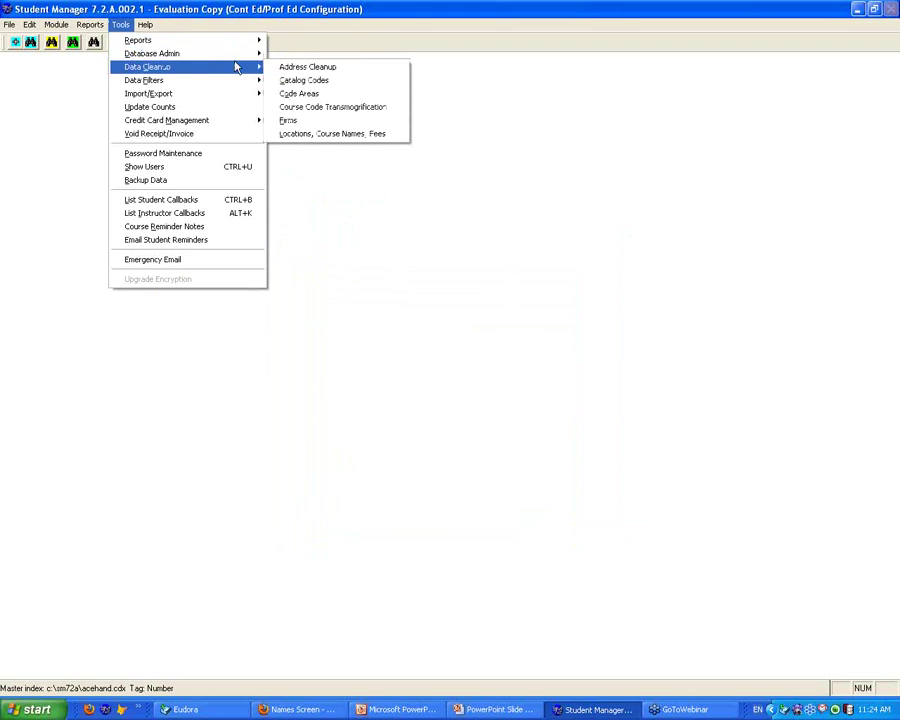
click(298, 106)
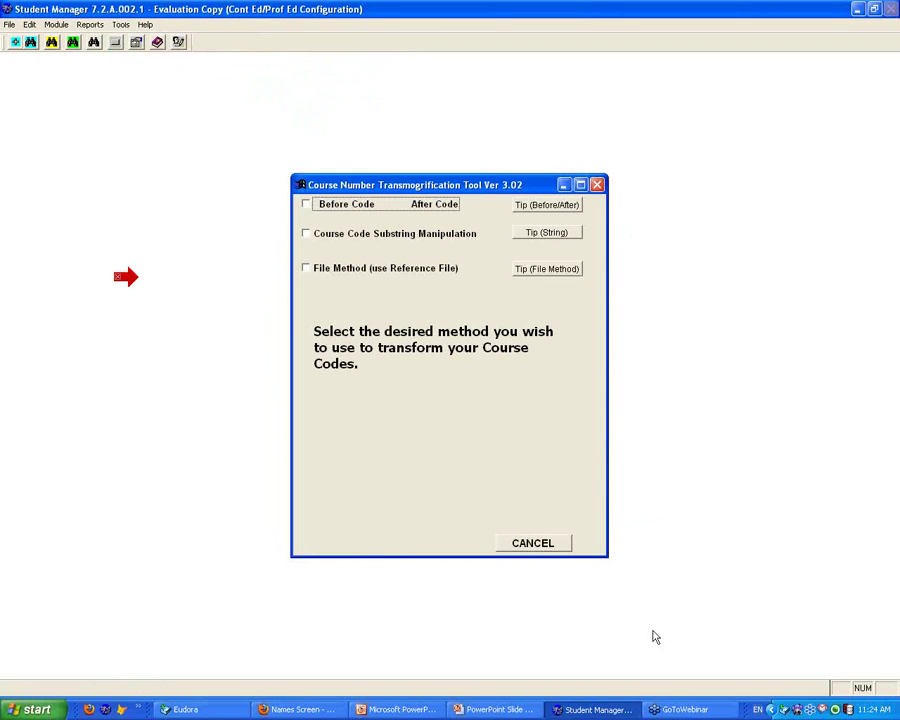
click(564, 546)
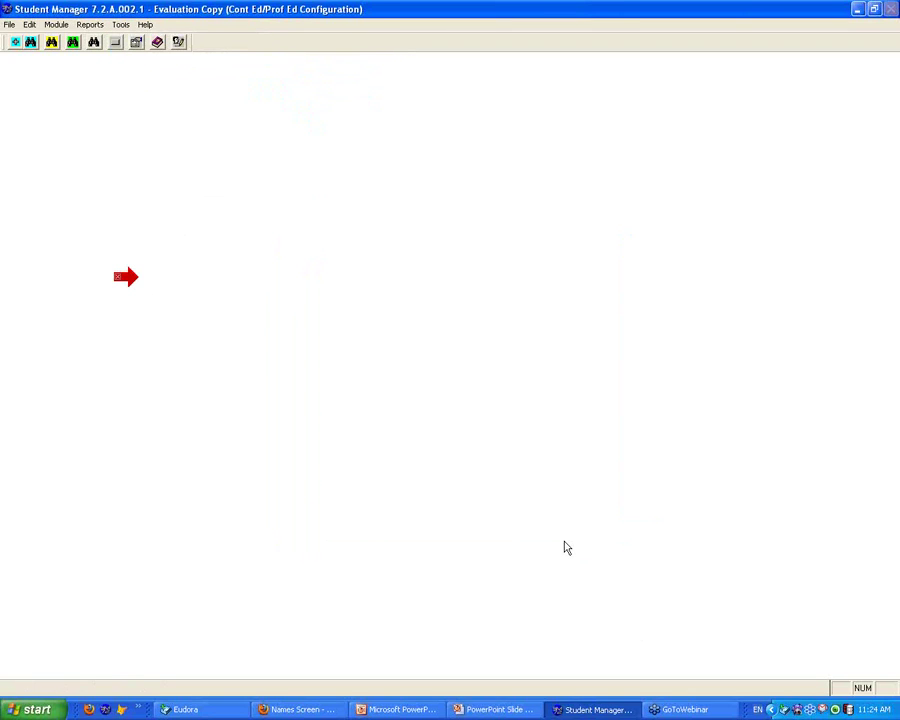
Check the course list for the converted code, close course 10FACE010A and dock the floating toolbar again.
click(52, 44)
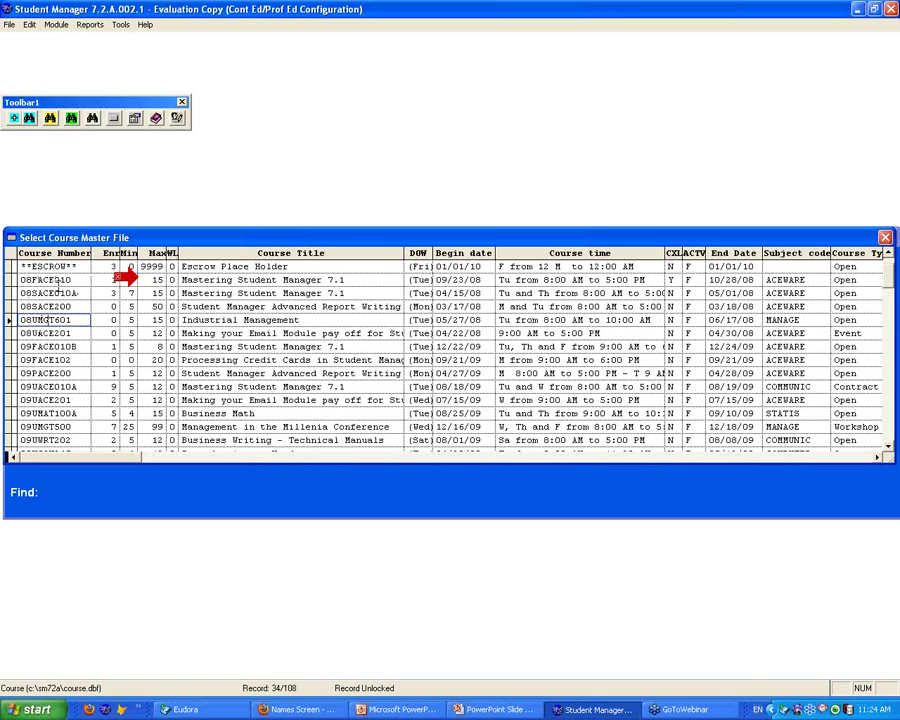
key(Return)
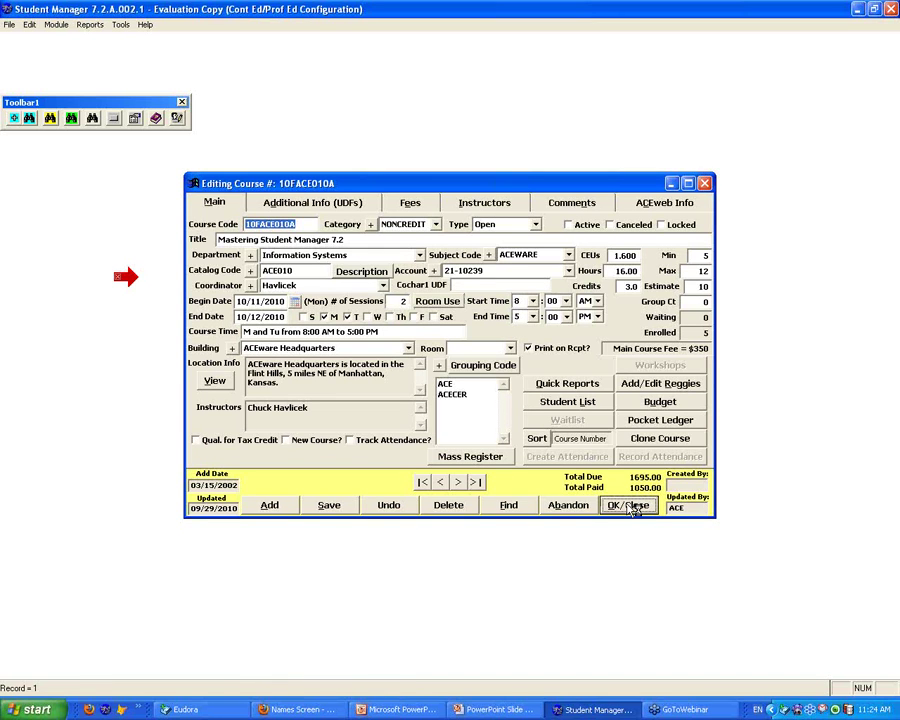
click(630, 506)
drag(158, 104, 166, 45)
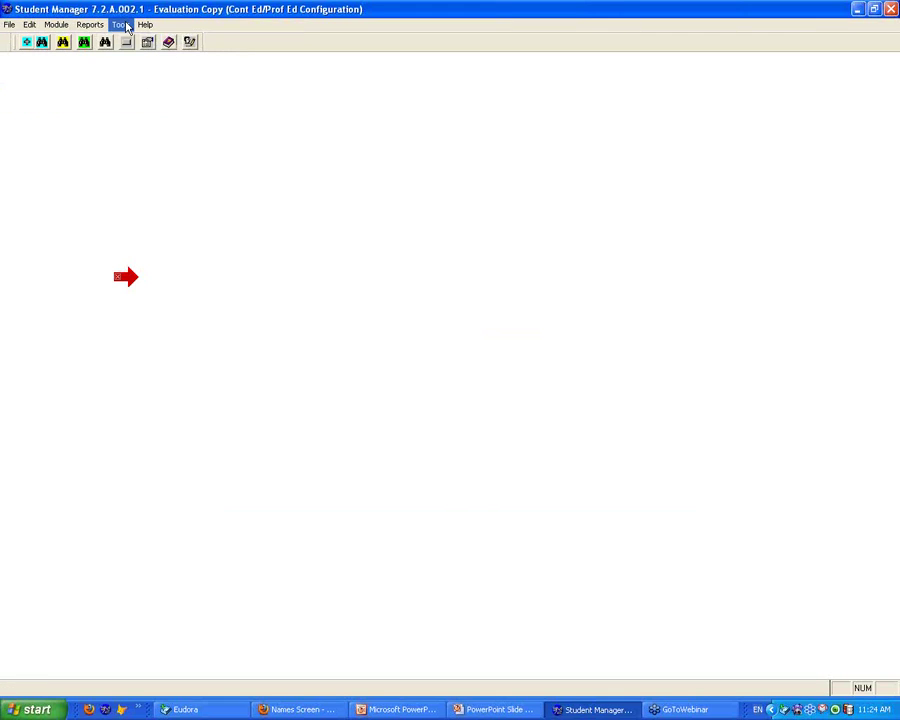
Reopen the Course Code Transmogrification tool and choose the Course Code Substring Manipulation method.
click(121, 25)
mouse_move(145, 68)
click(318, 107)
click(335, 238)
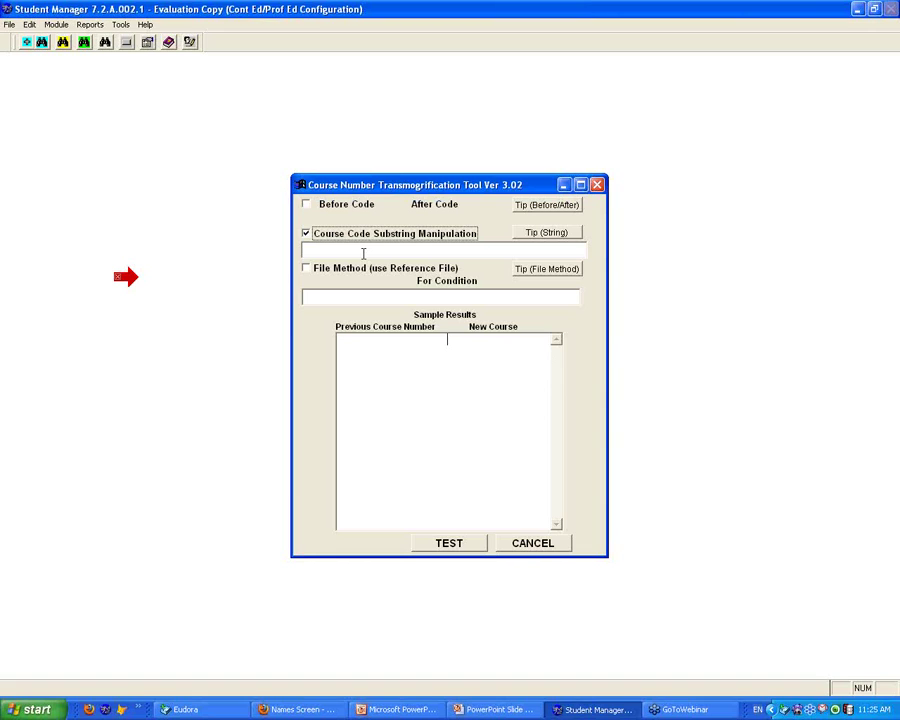
Minimize Student Manager and switch to the SM101-Coding presentation in PowerPoint.
click(859, 10)
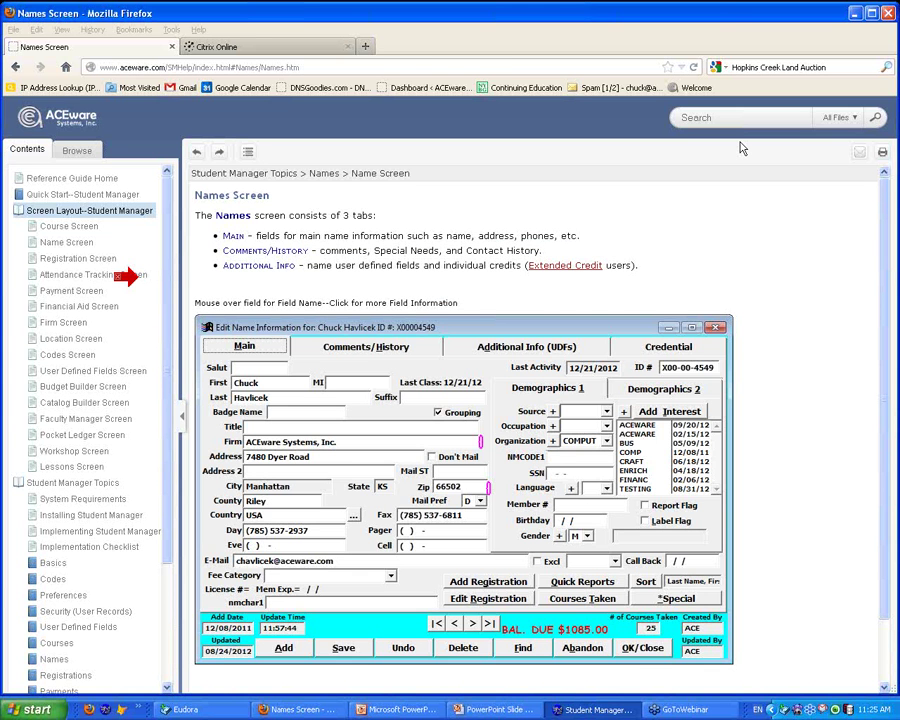
key(alt+Tab)
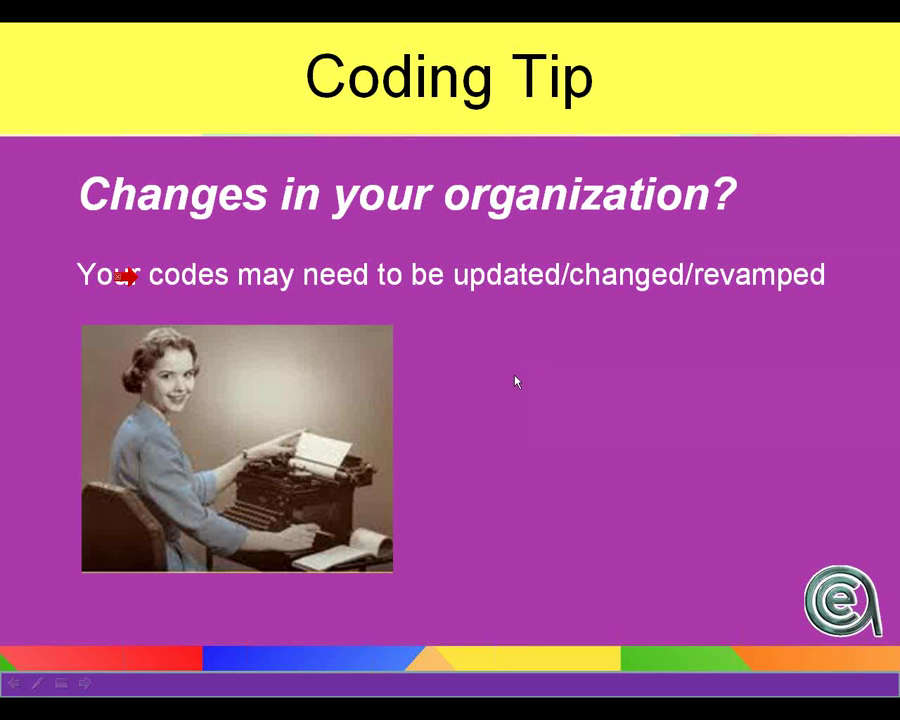
key(alt+Tab)
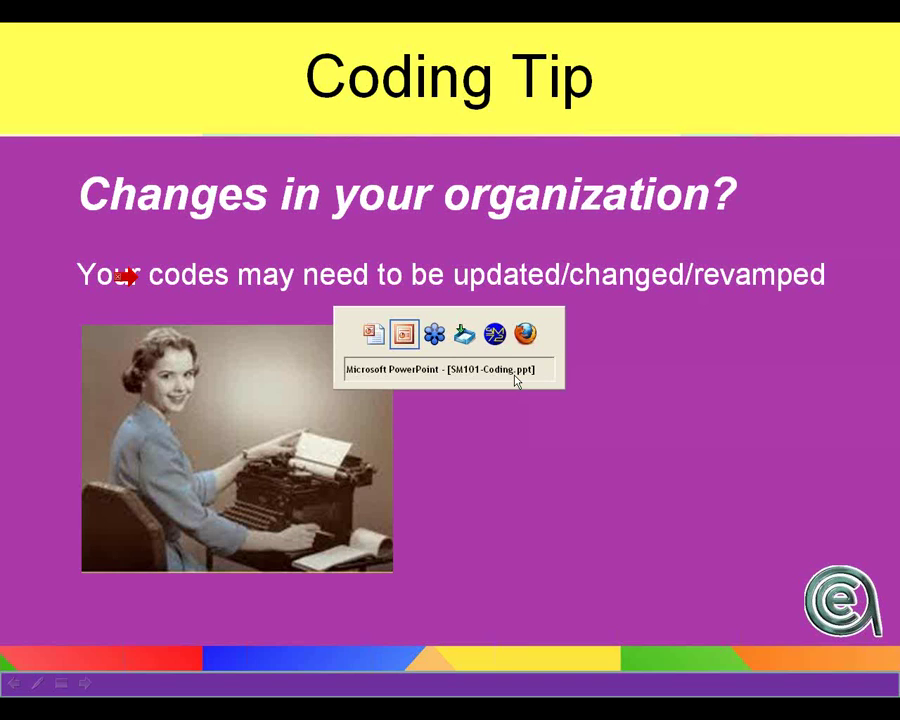